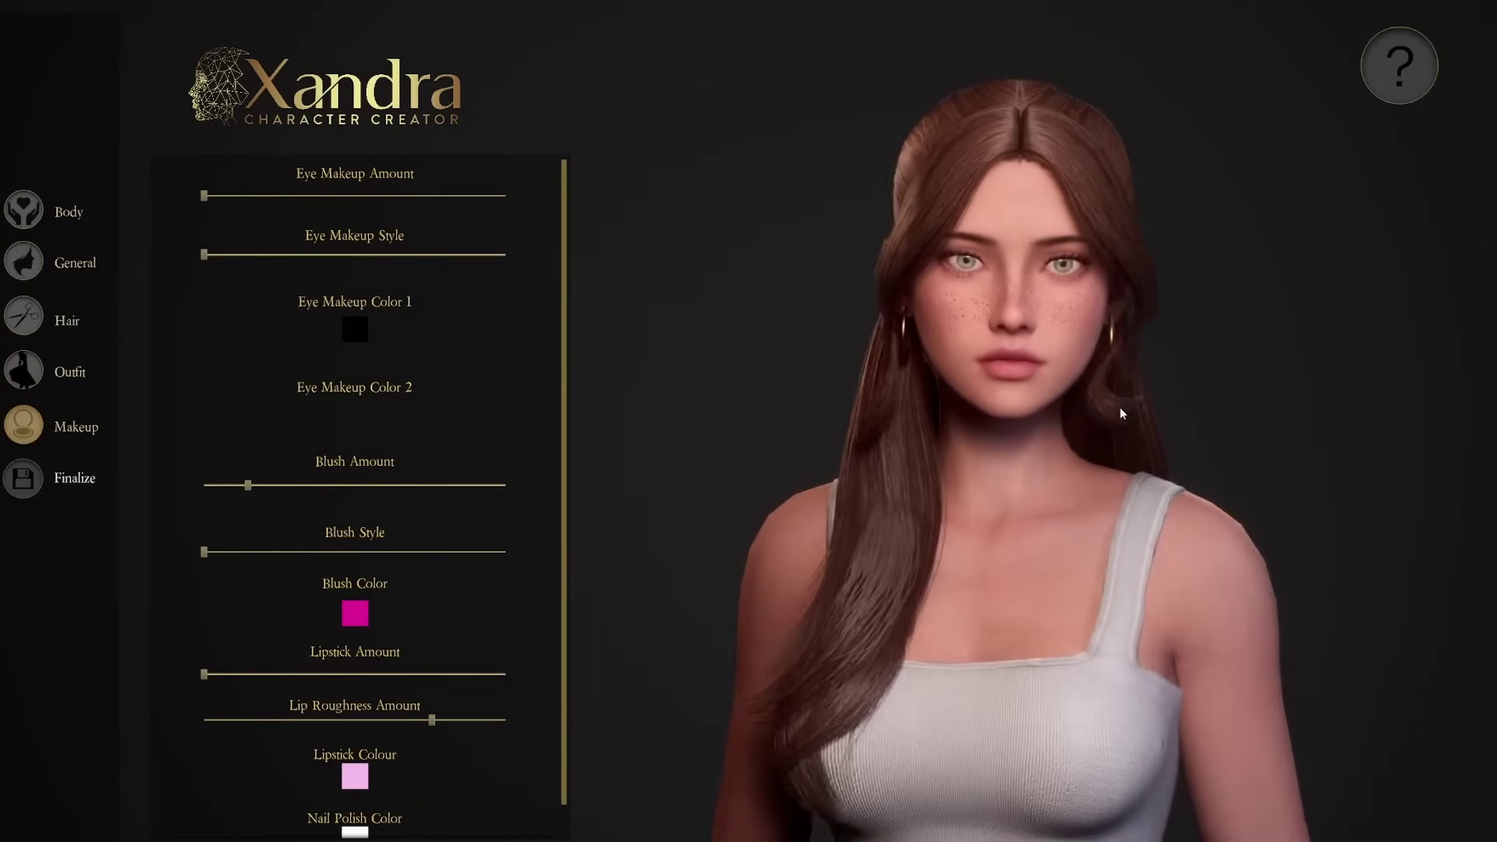
# Set the eye makeup amount to its maximum and change the eye makeup style to about two thirds of its range
pyautogui.moveTo(204, 196); pyautogui.dragTo(505, 196)
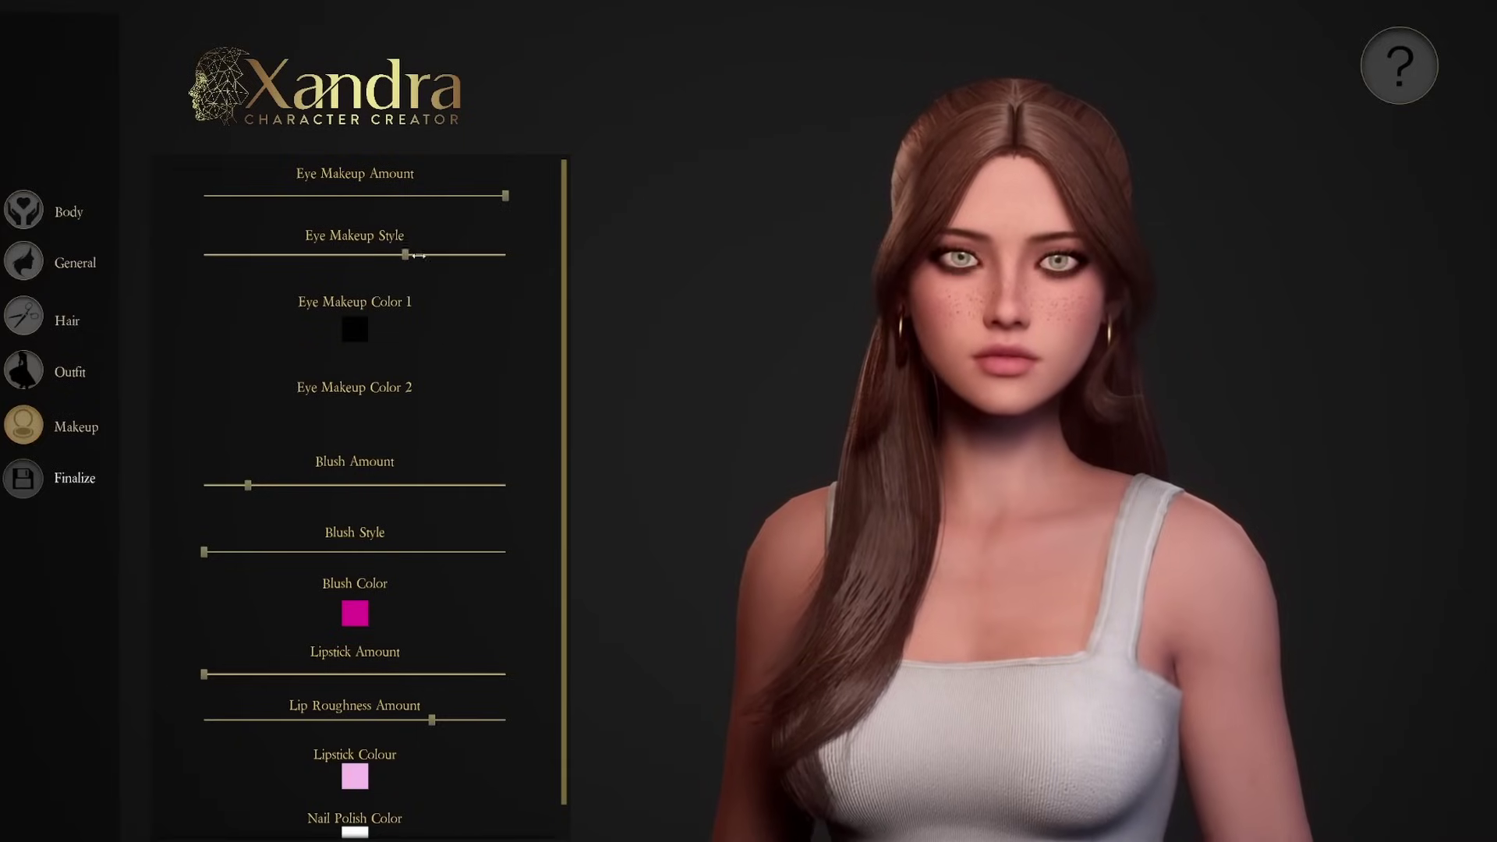
pyautogui.click(355, 254)
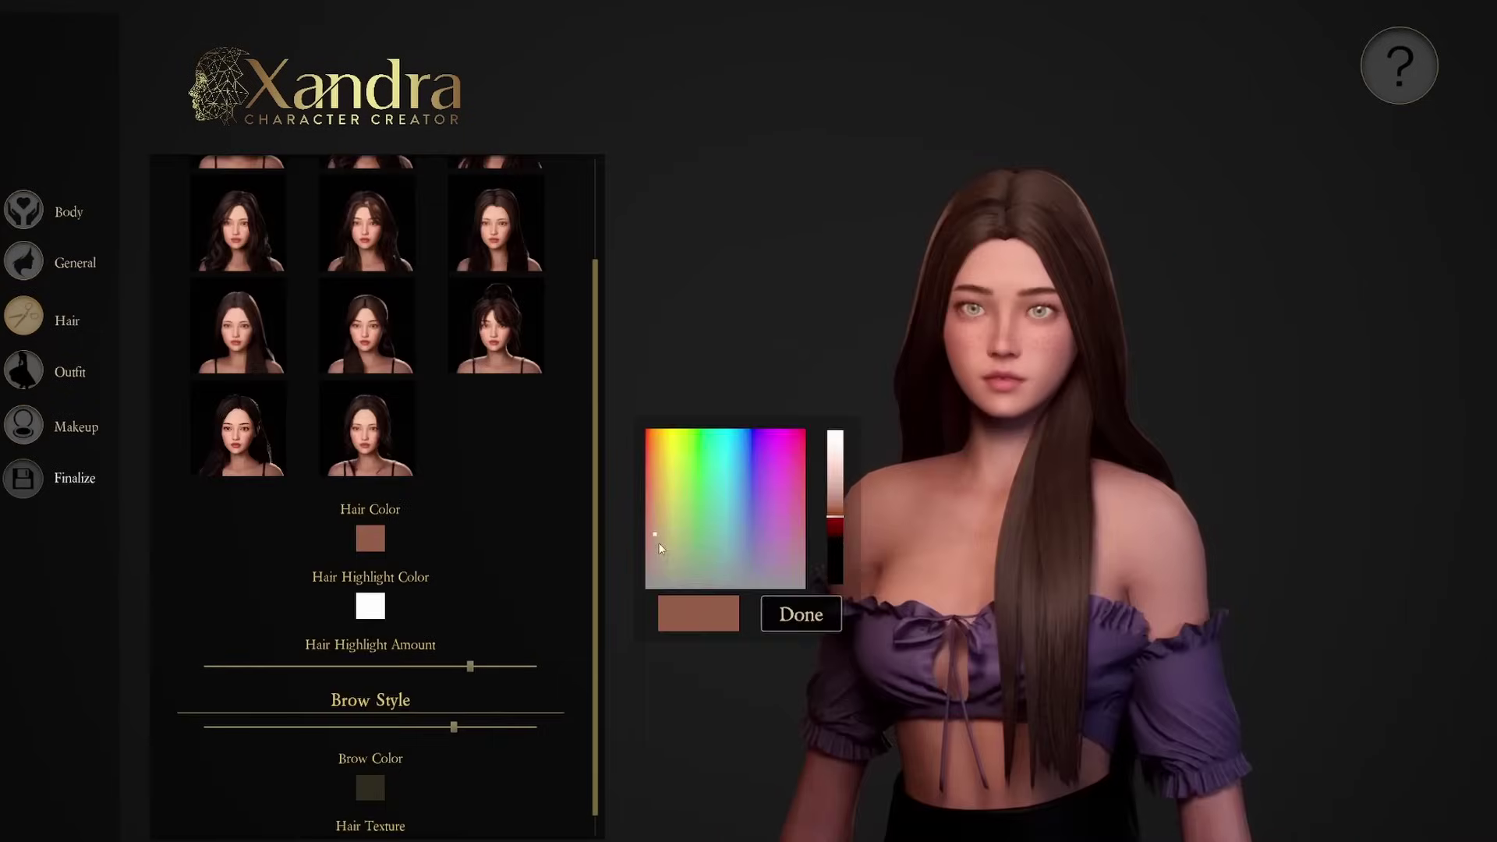
# Accept the reddish-brown hair colour and set the brow colour to a lighter olive brown
pyautogui.click(801, 614)
pyautogui.click(371, 788)
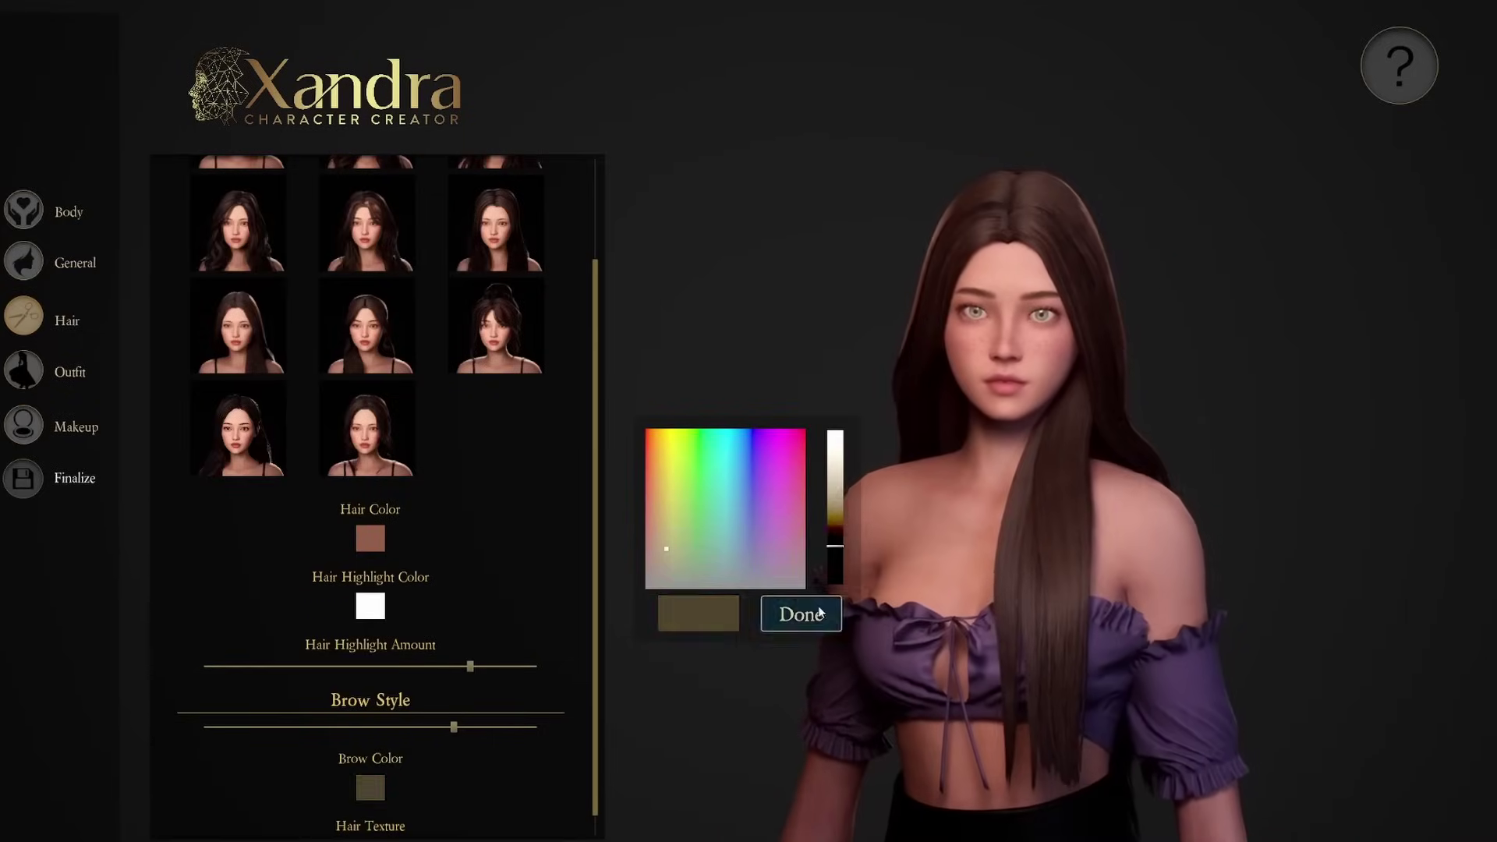
pyautogui.click(839, 544)
pyautogui.click(801, 615)
# Try several hairstyles on the character, including the messy bun with a fringe
pyautogui.click(367, 327)
pyautogui.click(512, 335)
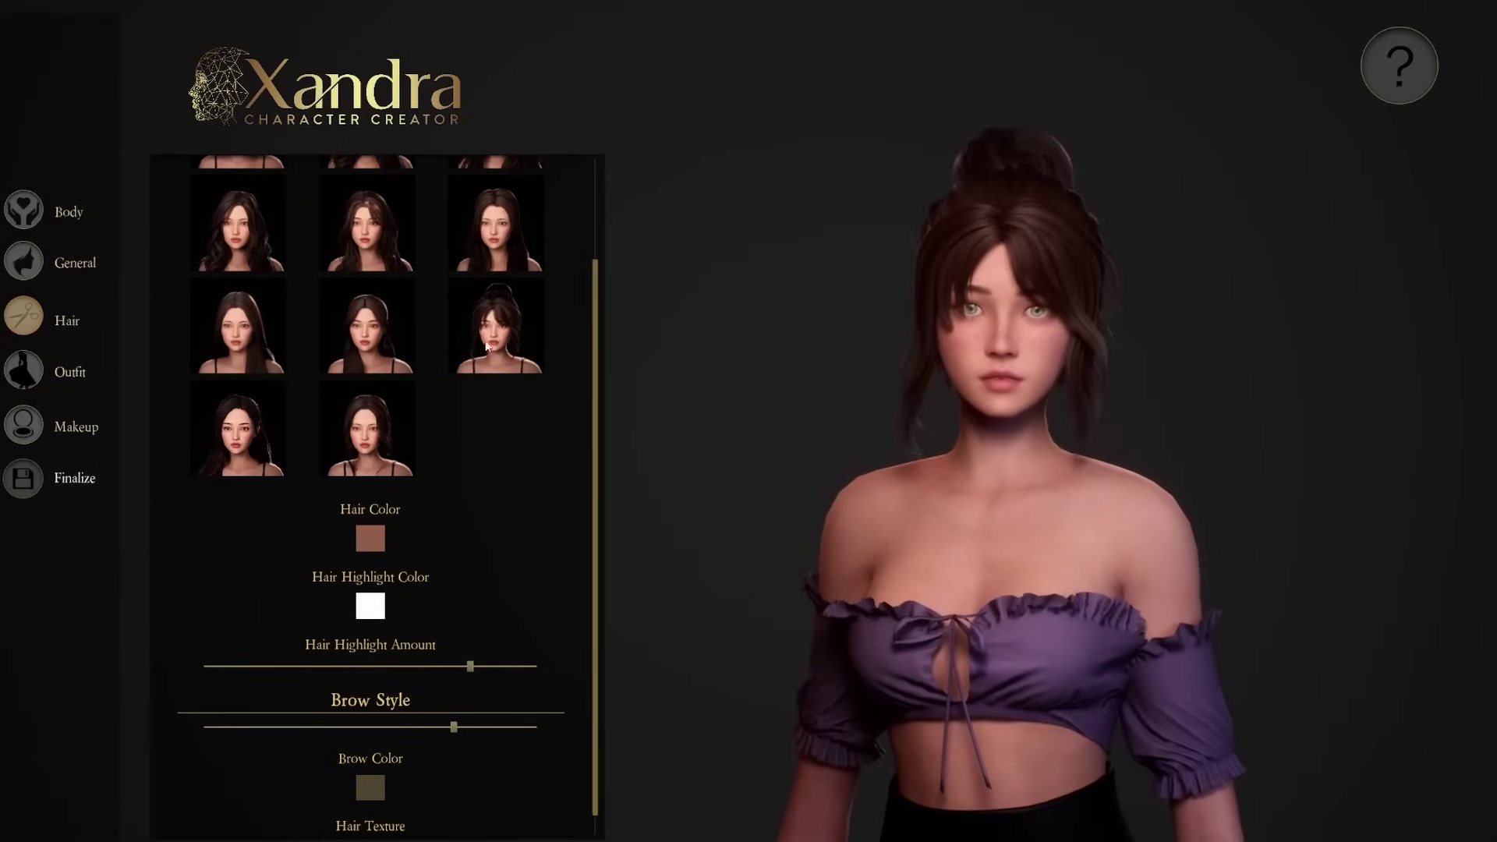
pyautogui.click(390, 320)
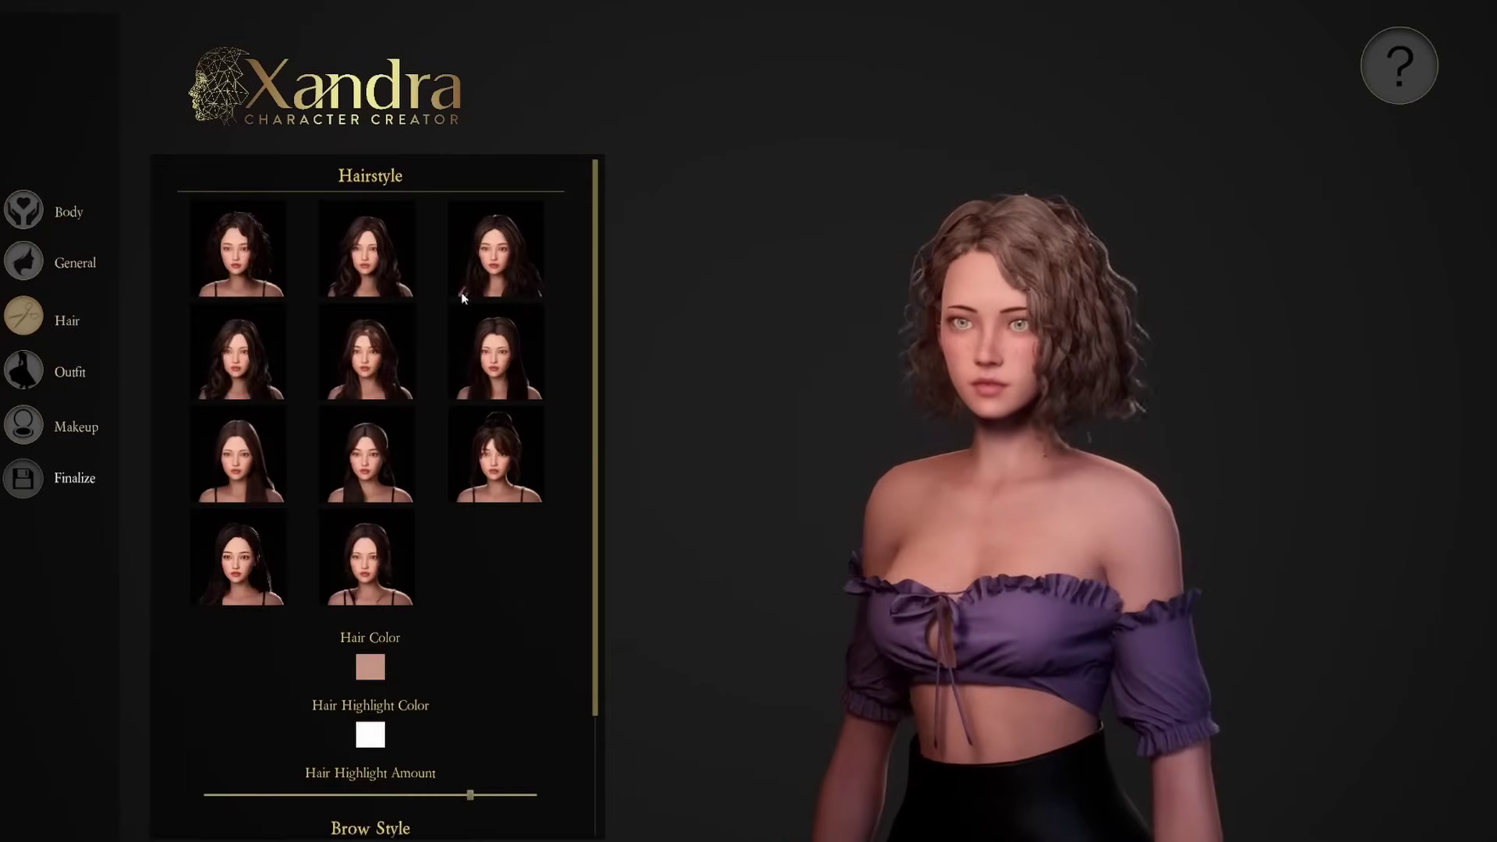
pyautogui.click(461, 294)
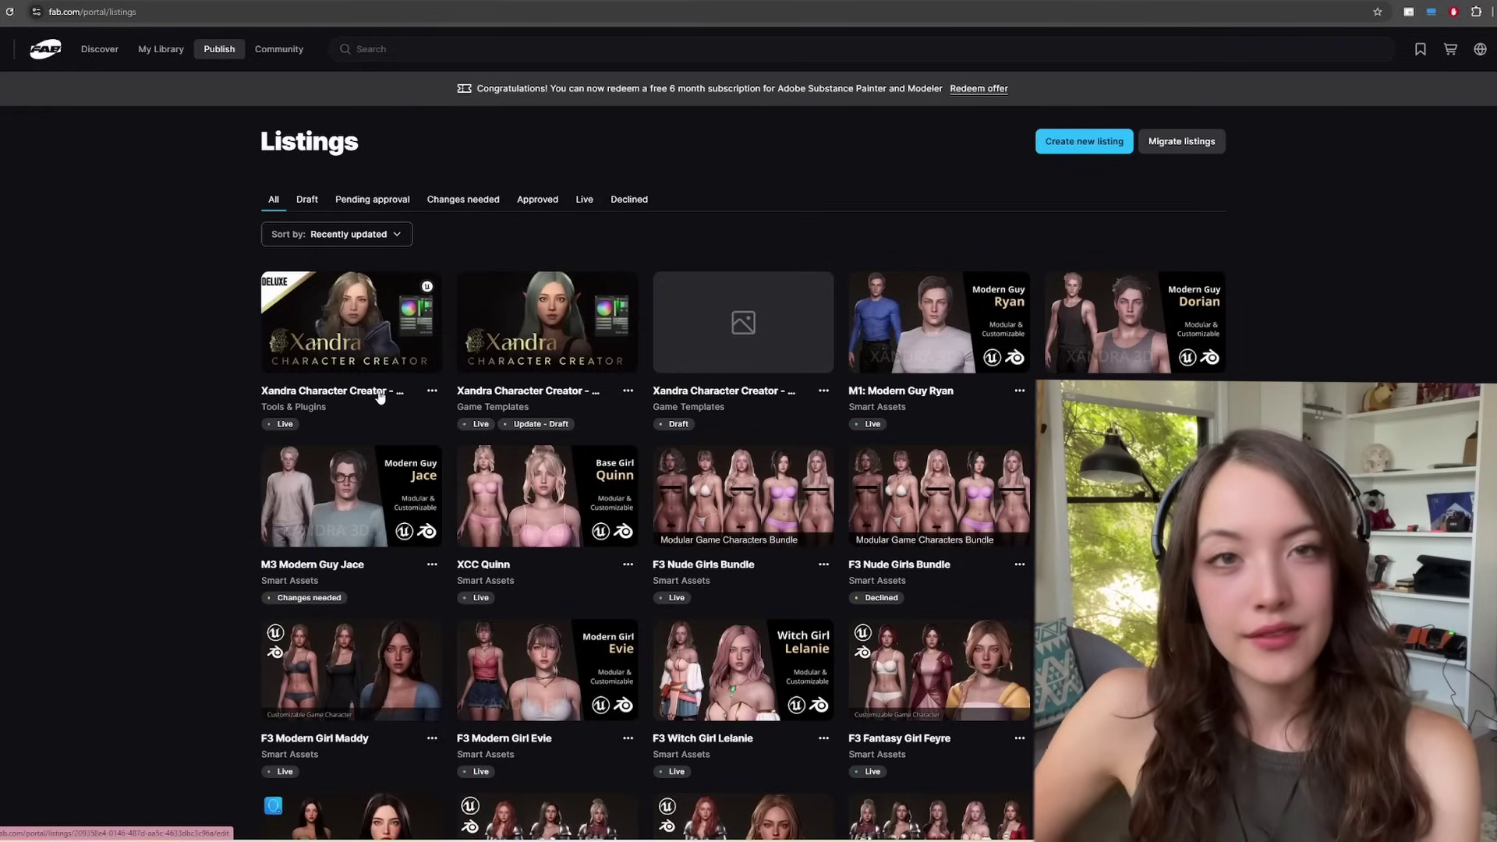
# Open the Xandra Character Creator - Deluxe Edition listing and highlight the zip file name among its additional files
pyautogui.click(380, 397)
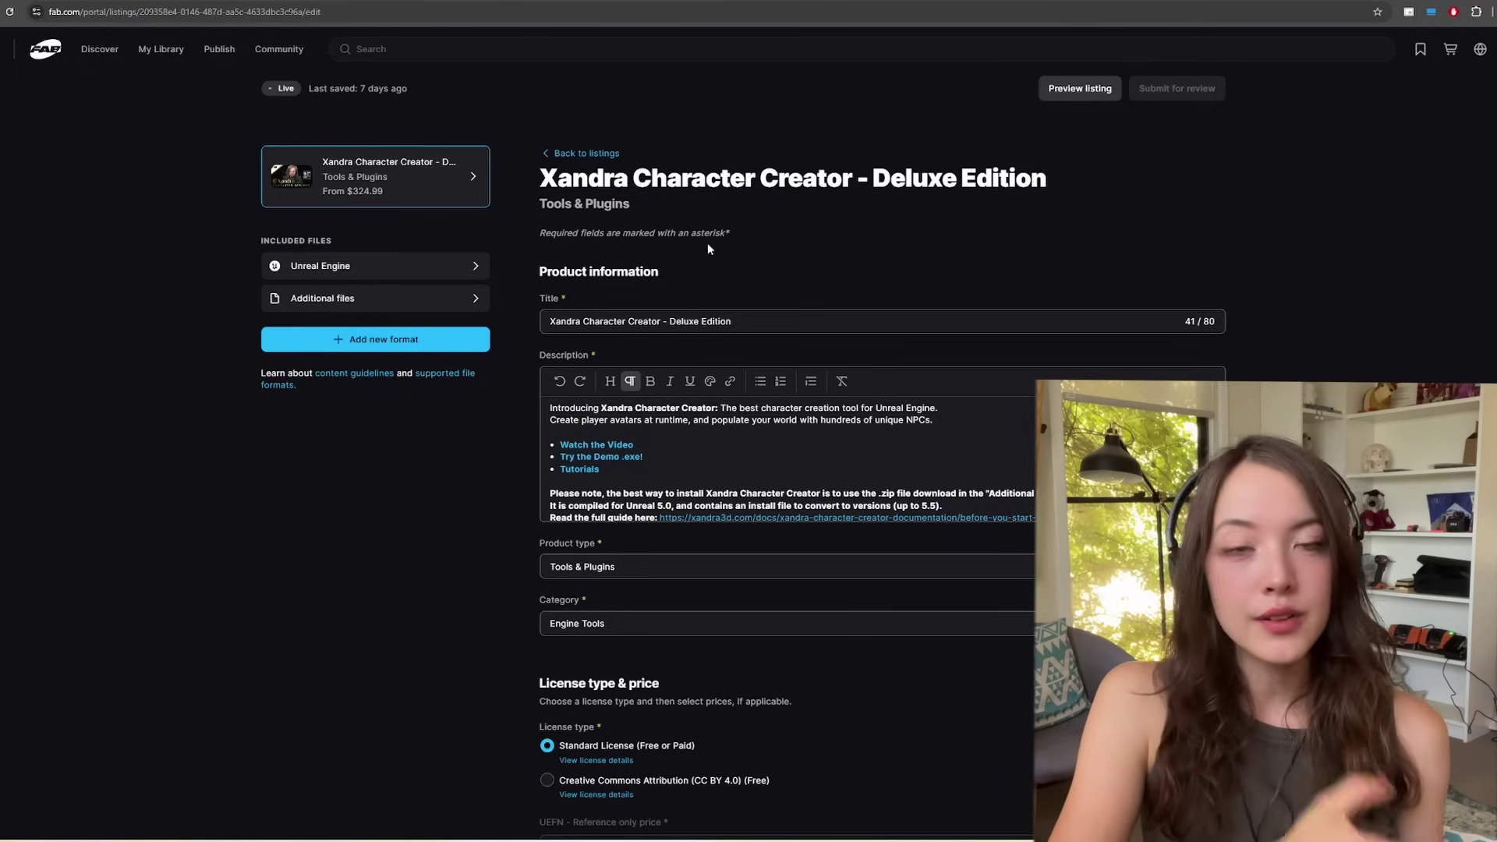
pyautogui.click(477, 304)
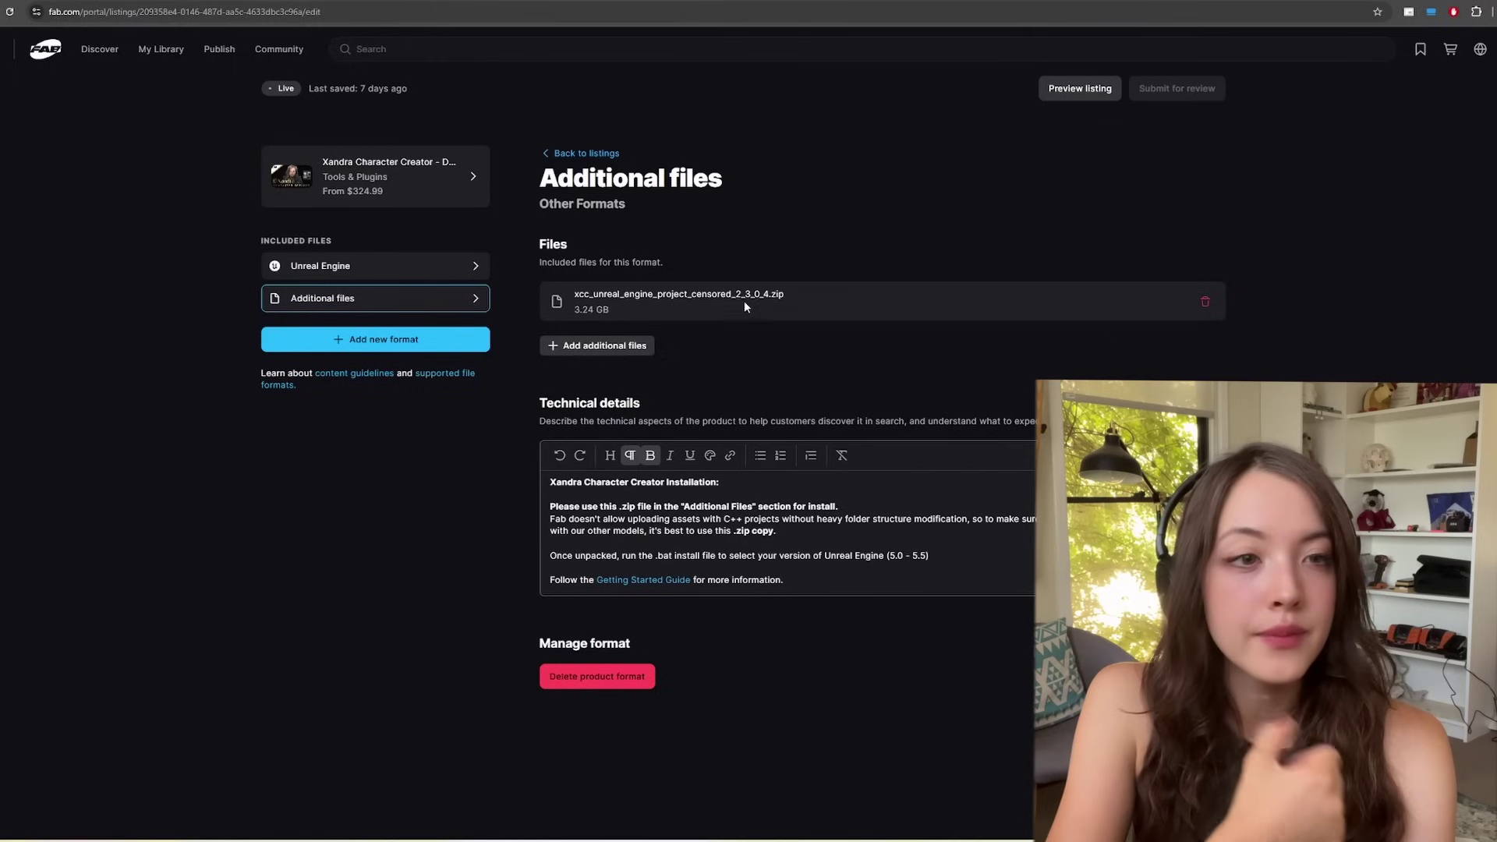
pyautogui.moveTo(781, 294); pyautogui.dragTo(590, 298)
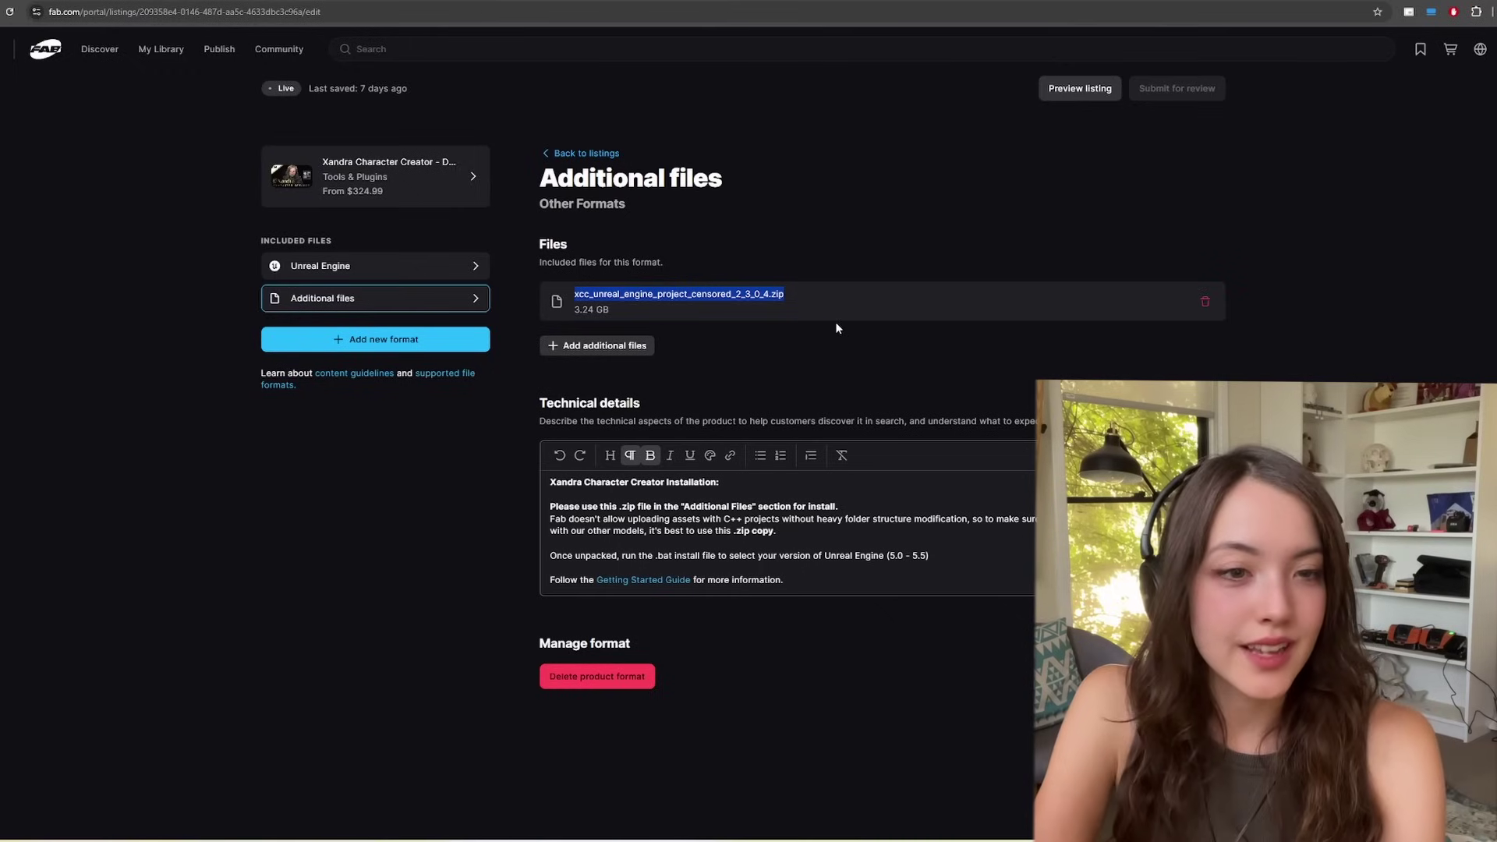
# Switch to File Explorer and run installer.bat in the Character Creator folder for Unreal Engine version 5.0
pyautogui.hotkey('alt', 'Tab')
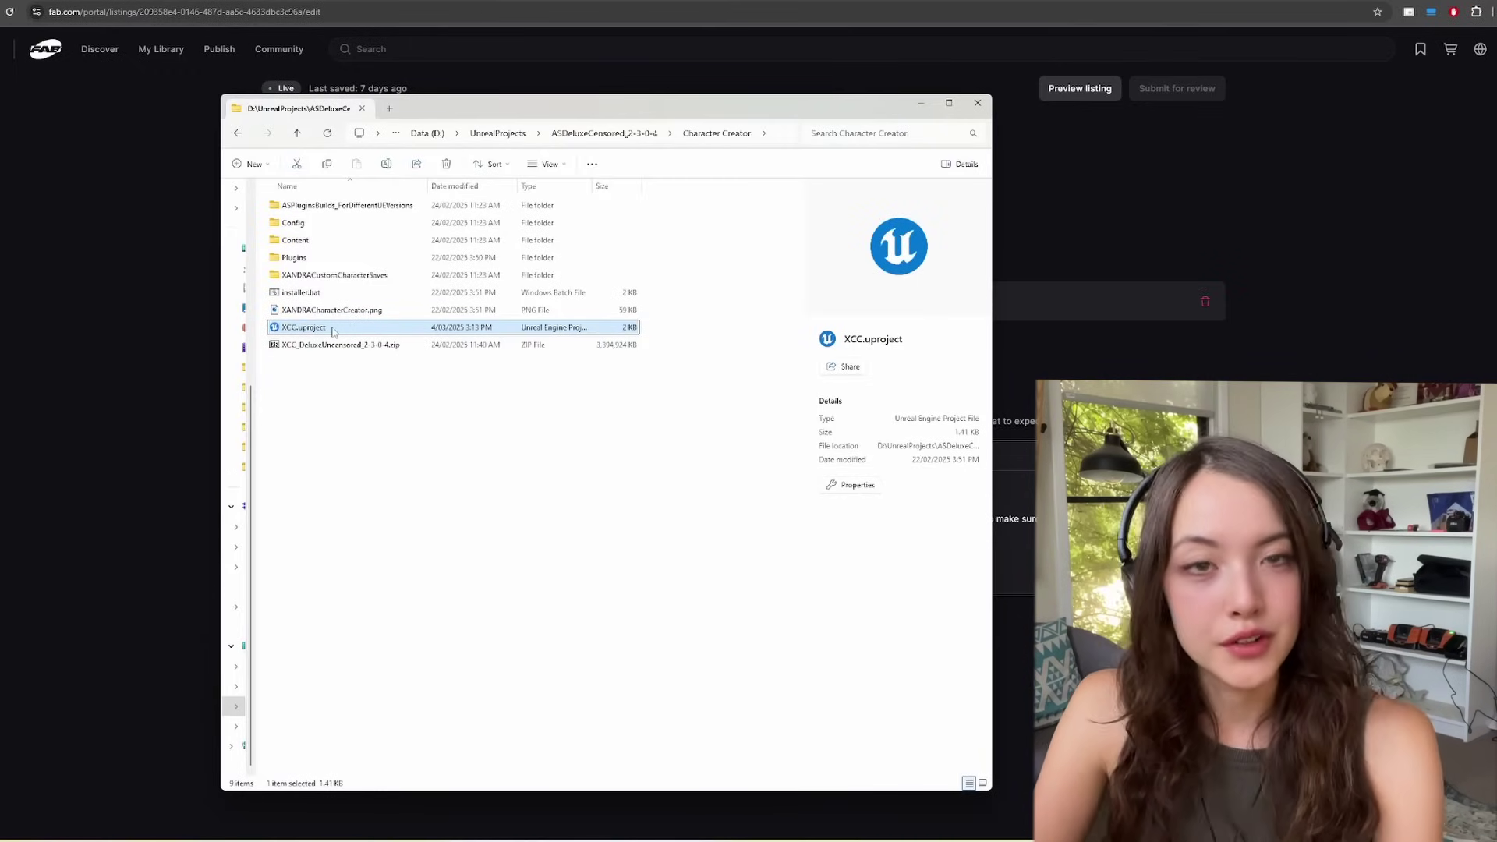
pyautogui.click(418, 434)
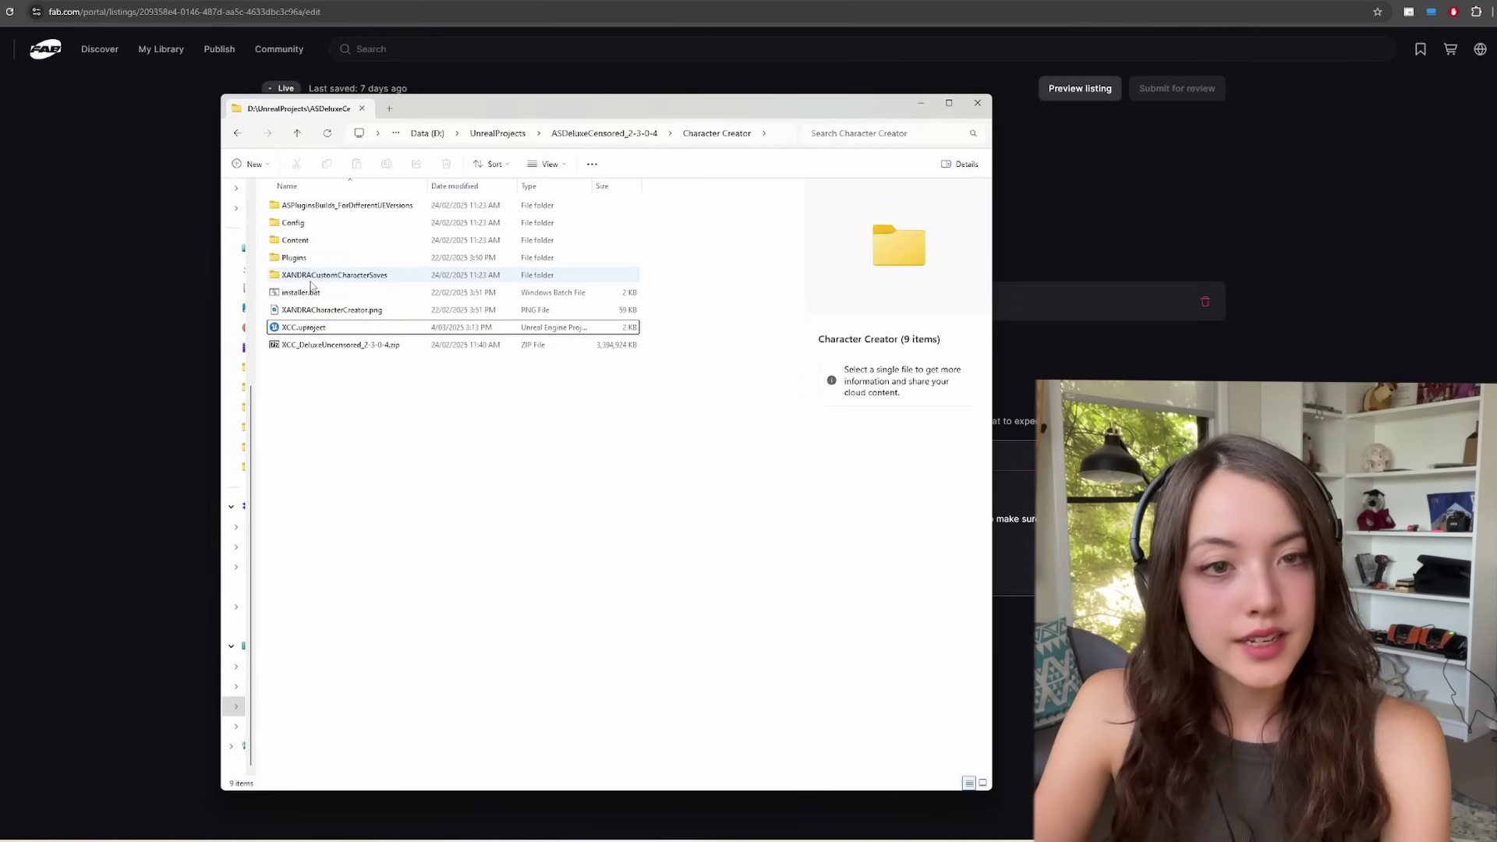
pyautogui.click(366, 294)
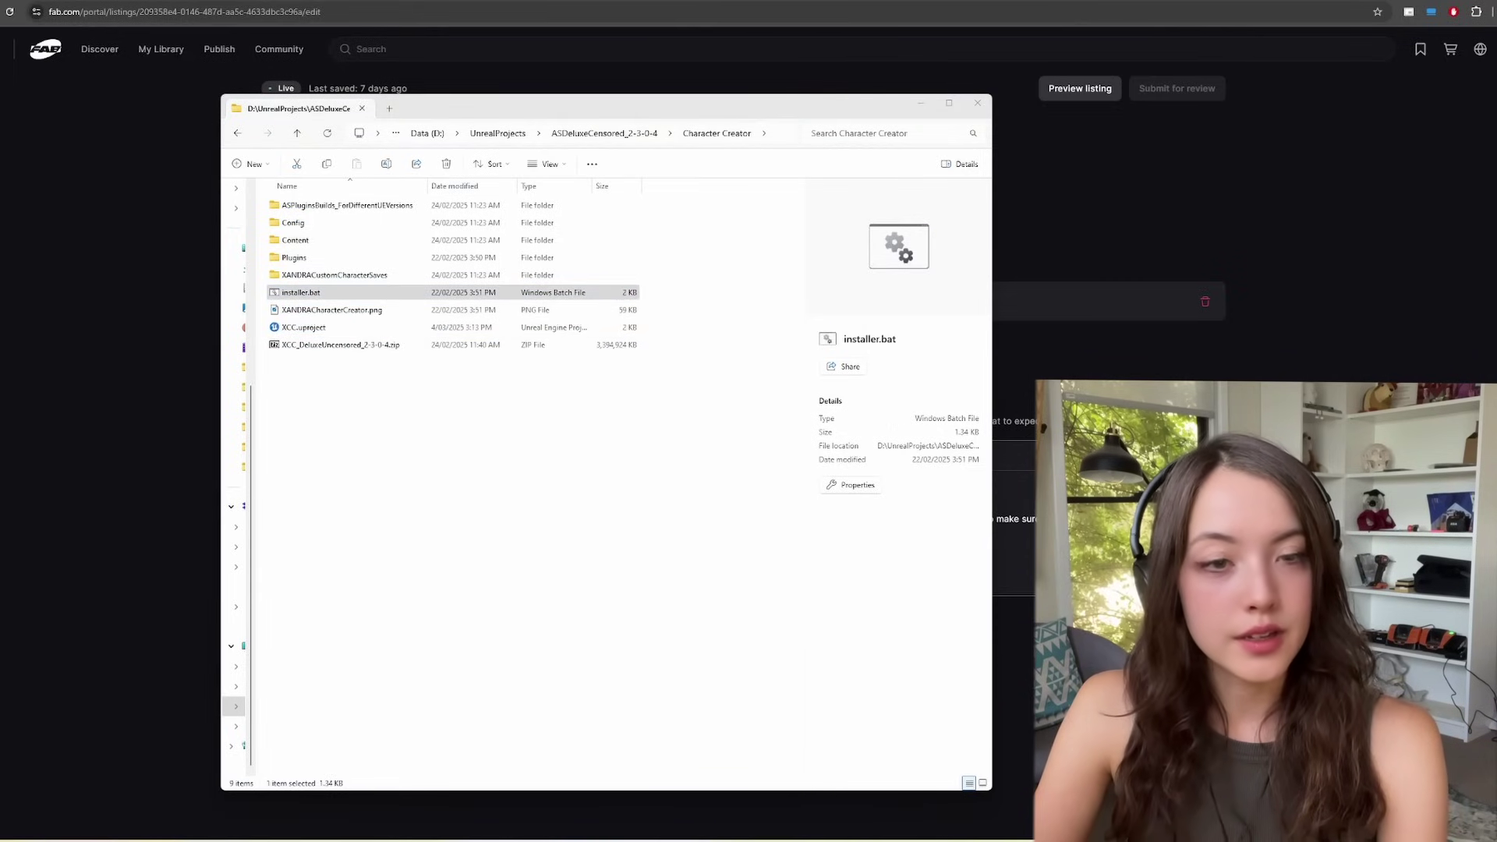
pyautogui.moveTo(684, 429); pyautogui.dragTo(736, 253)
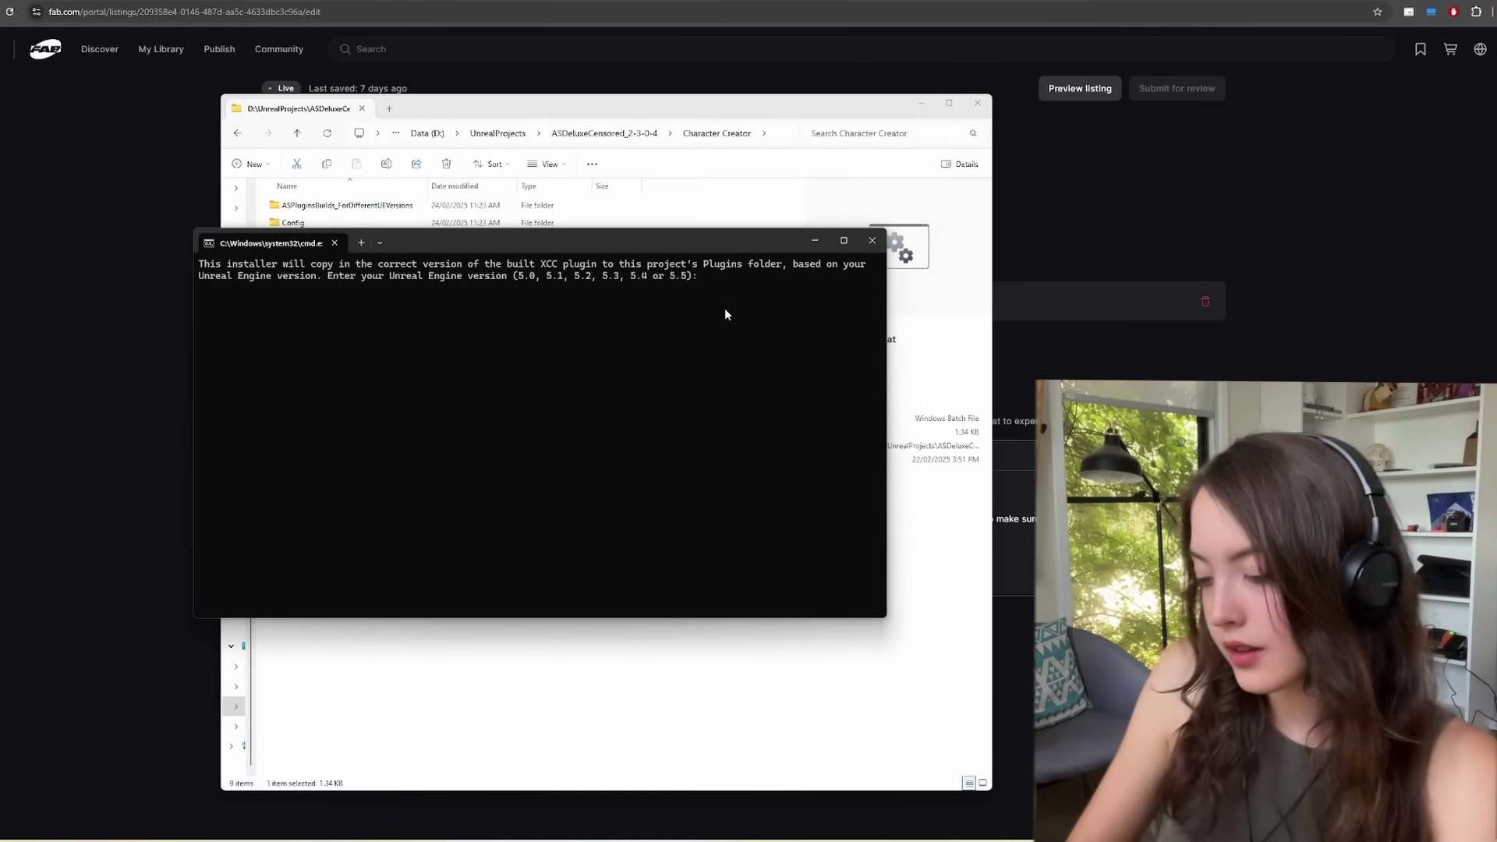
pyautogui.write('5.')
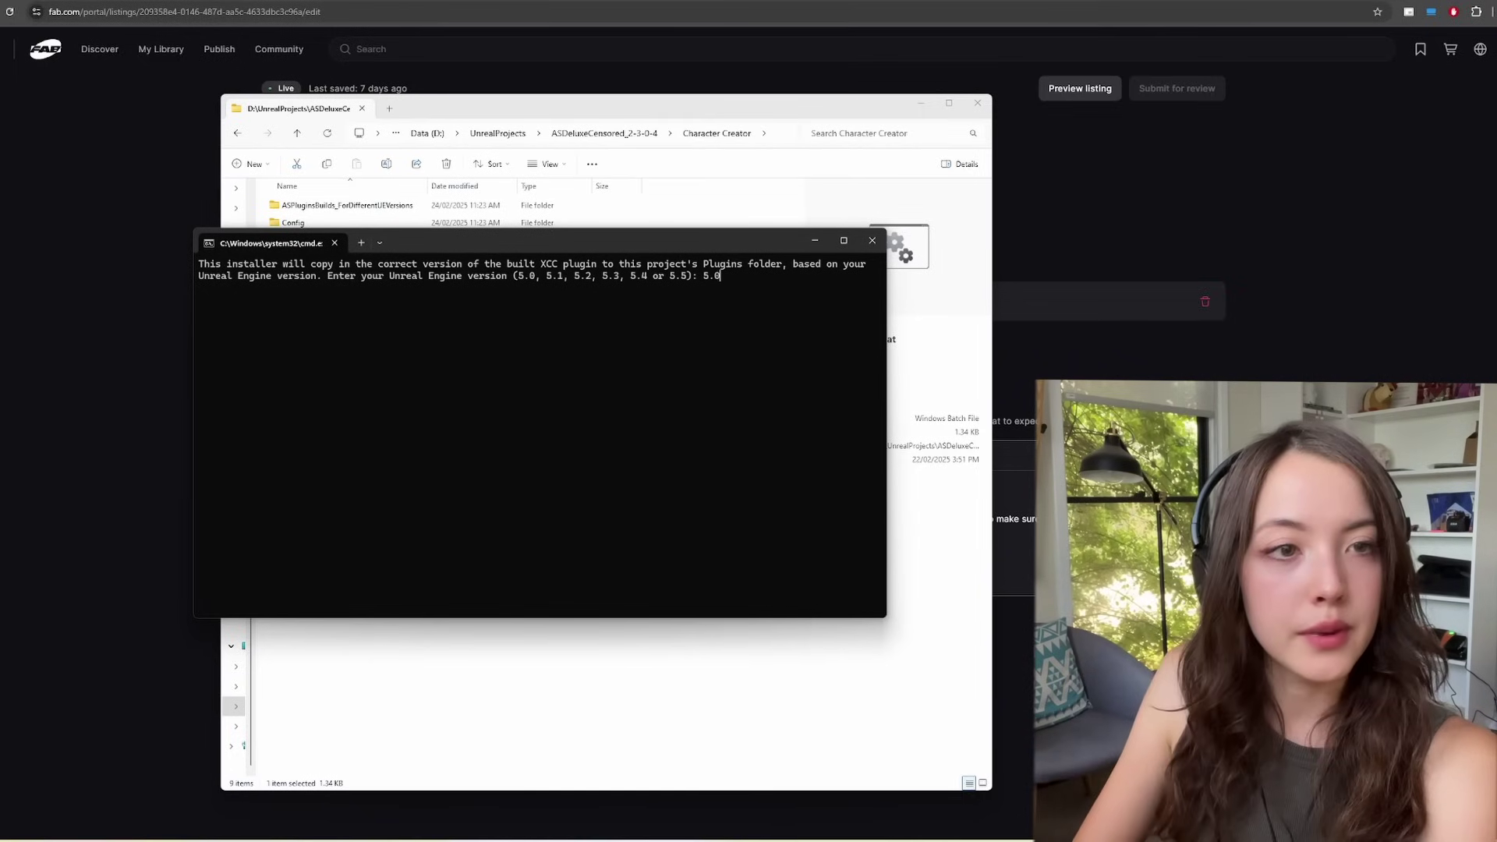
pyautogui.write('0')
pyautogui.press('Return')
pyautogui.press('Return')
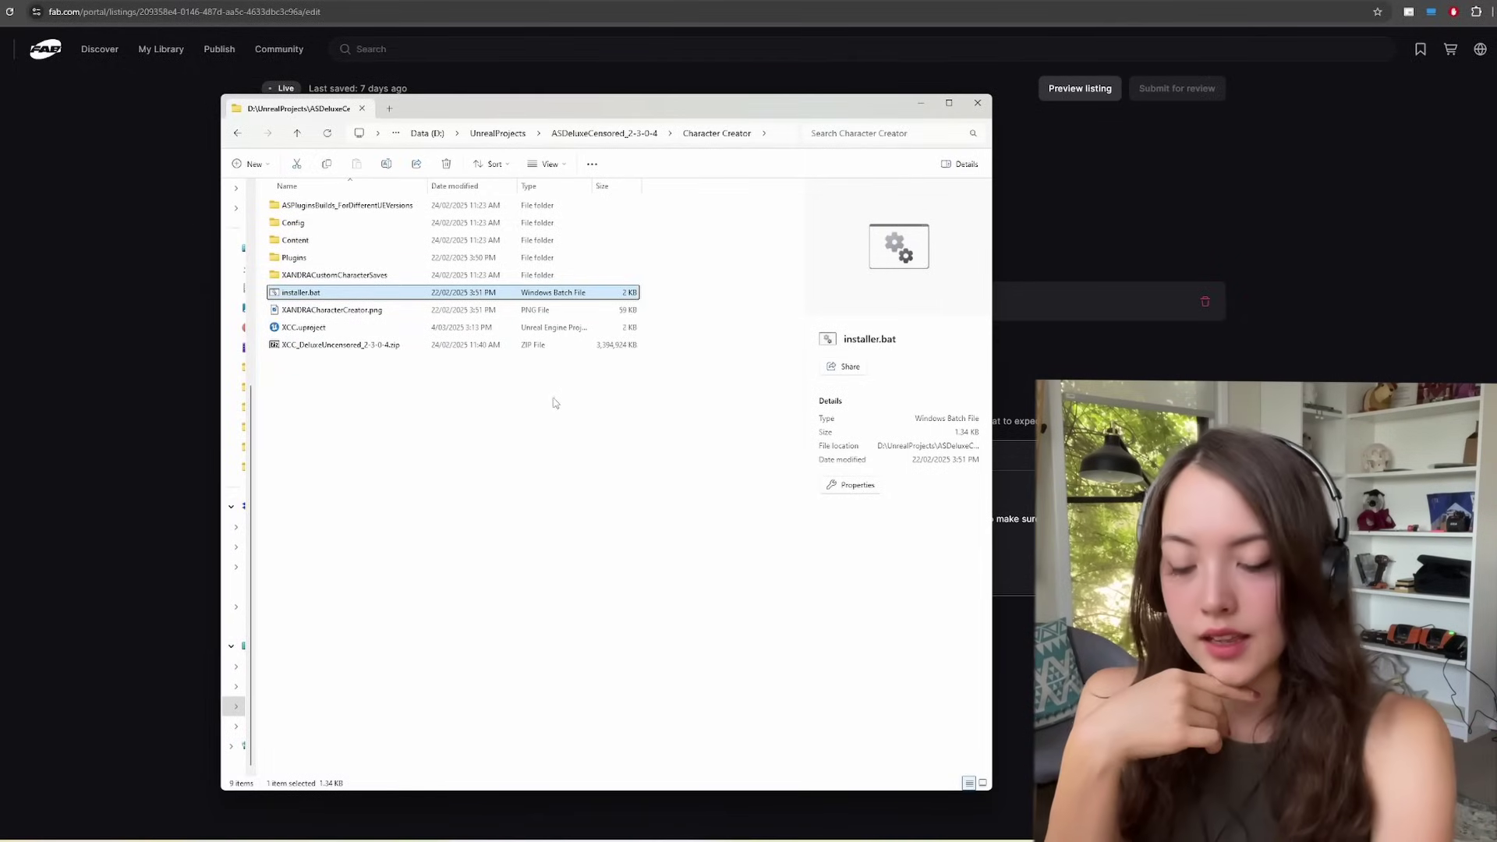
# Switch the Unreal Engine version of XCC.uproject to 5.0
pyautogui.click(369, 420)
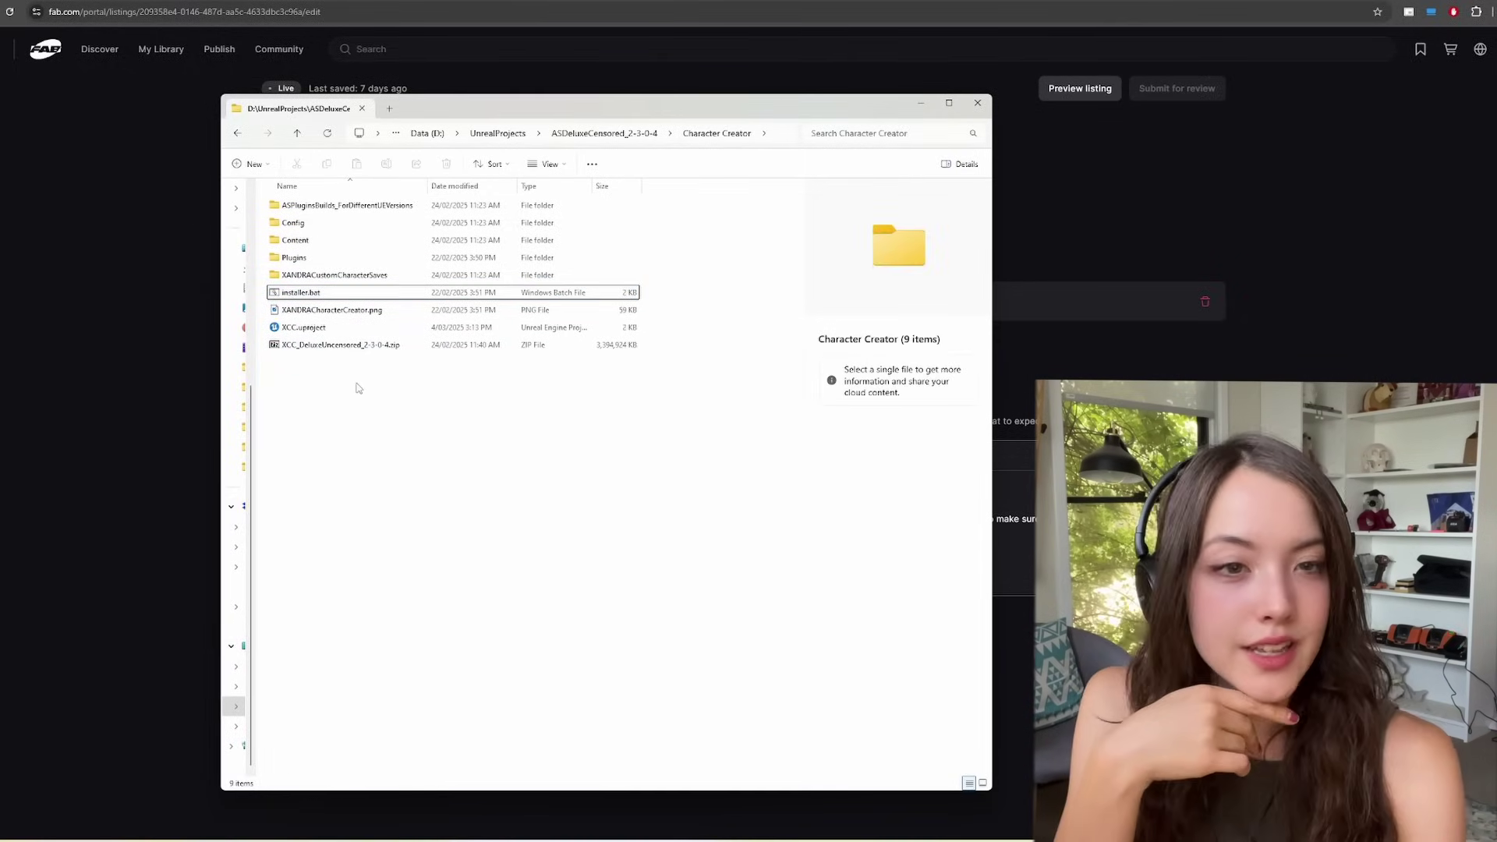
pyautogui.click(507, 327)
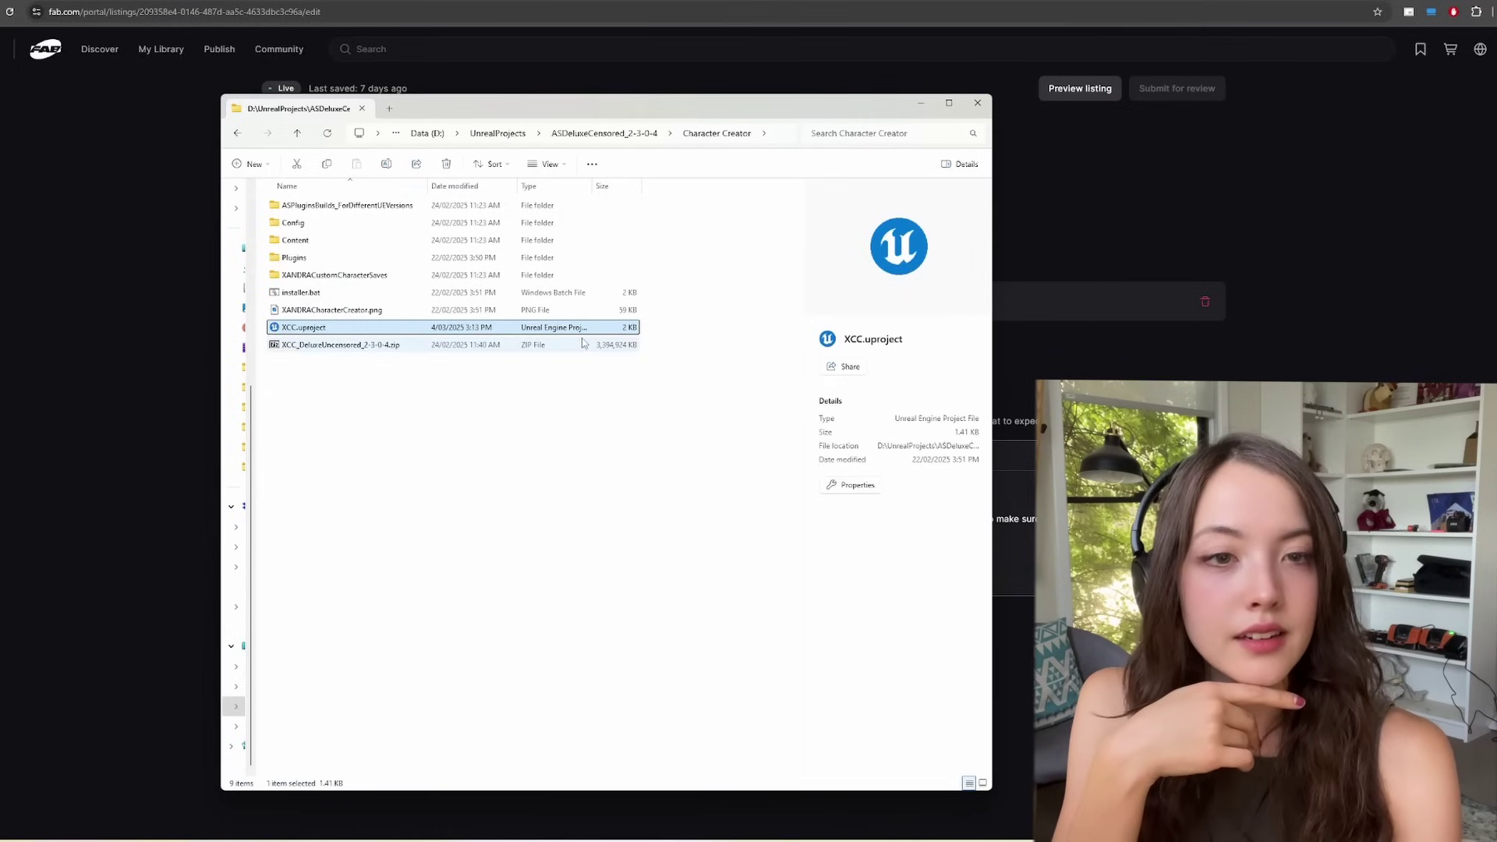
pyautogui.rightClick(308, 328)
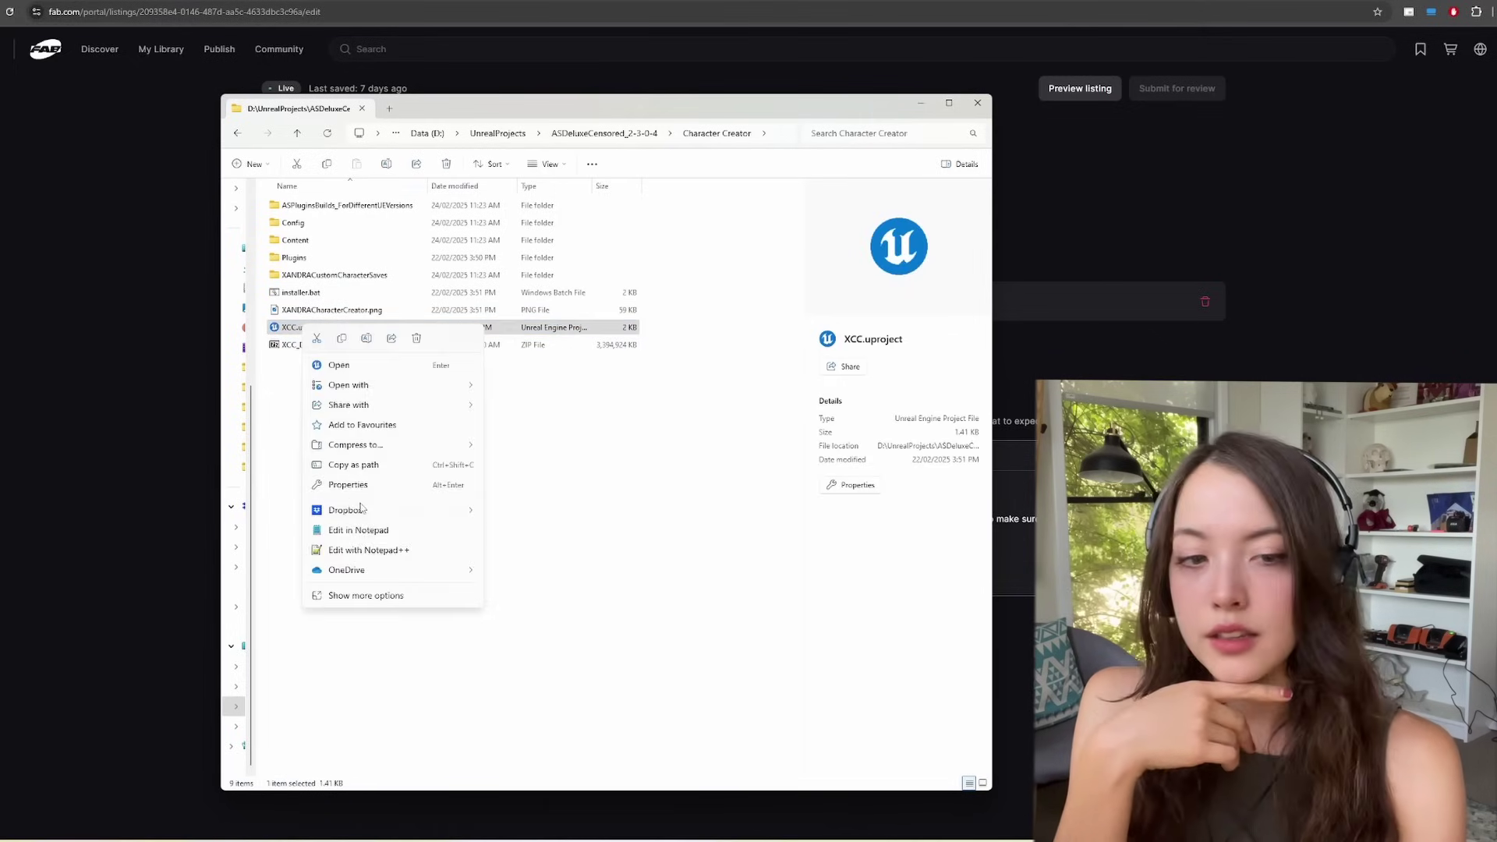
pyautogui.click(370, 598)
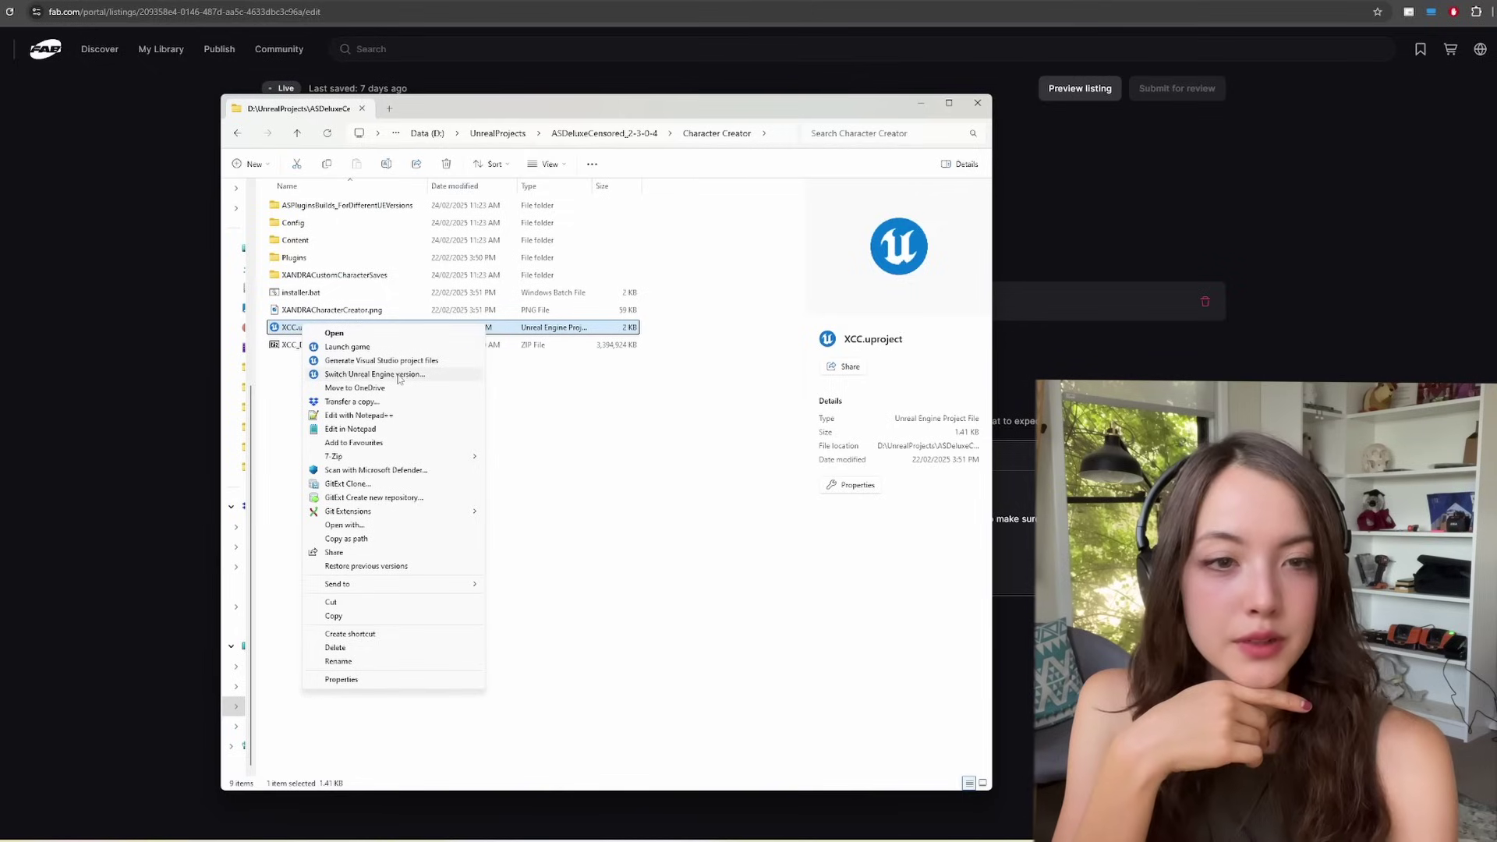
pyautogui.click(449, 376)
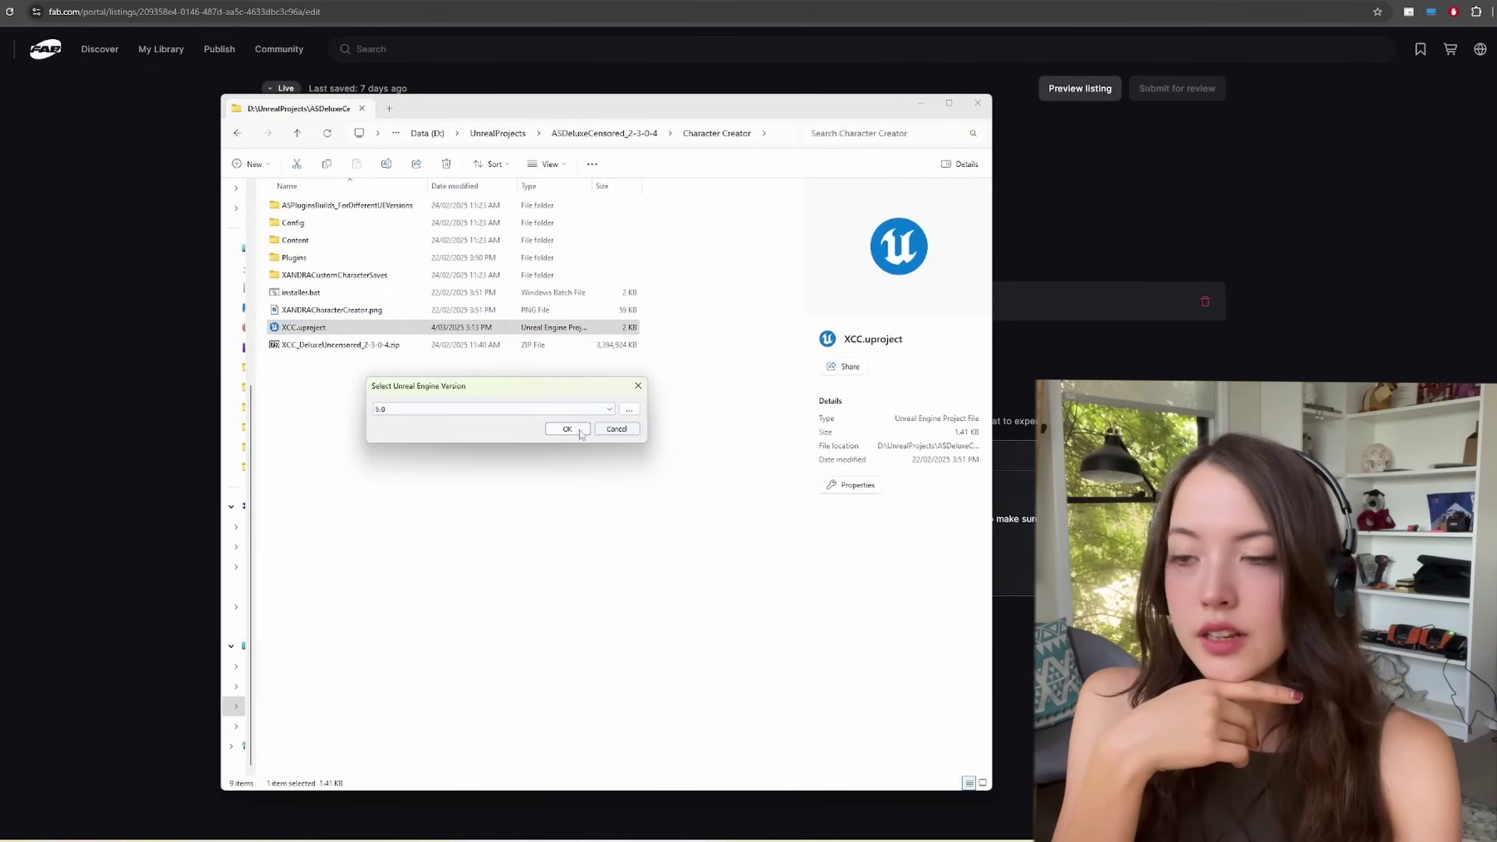
pyautogui.click(578, 434)
pyautogui.click(528, 471)
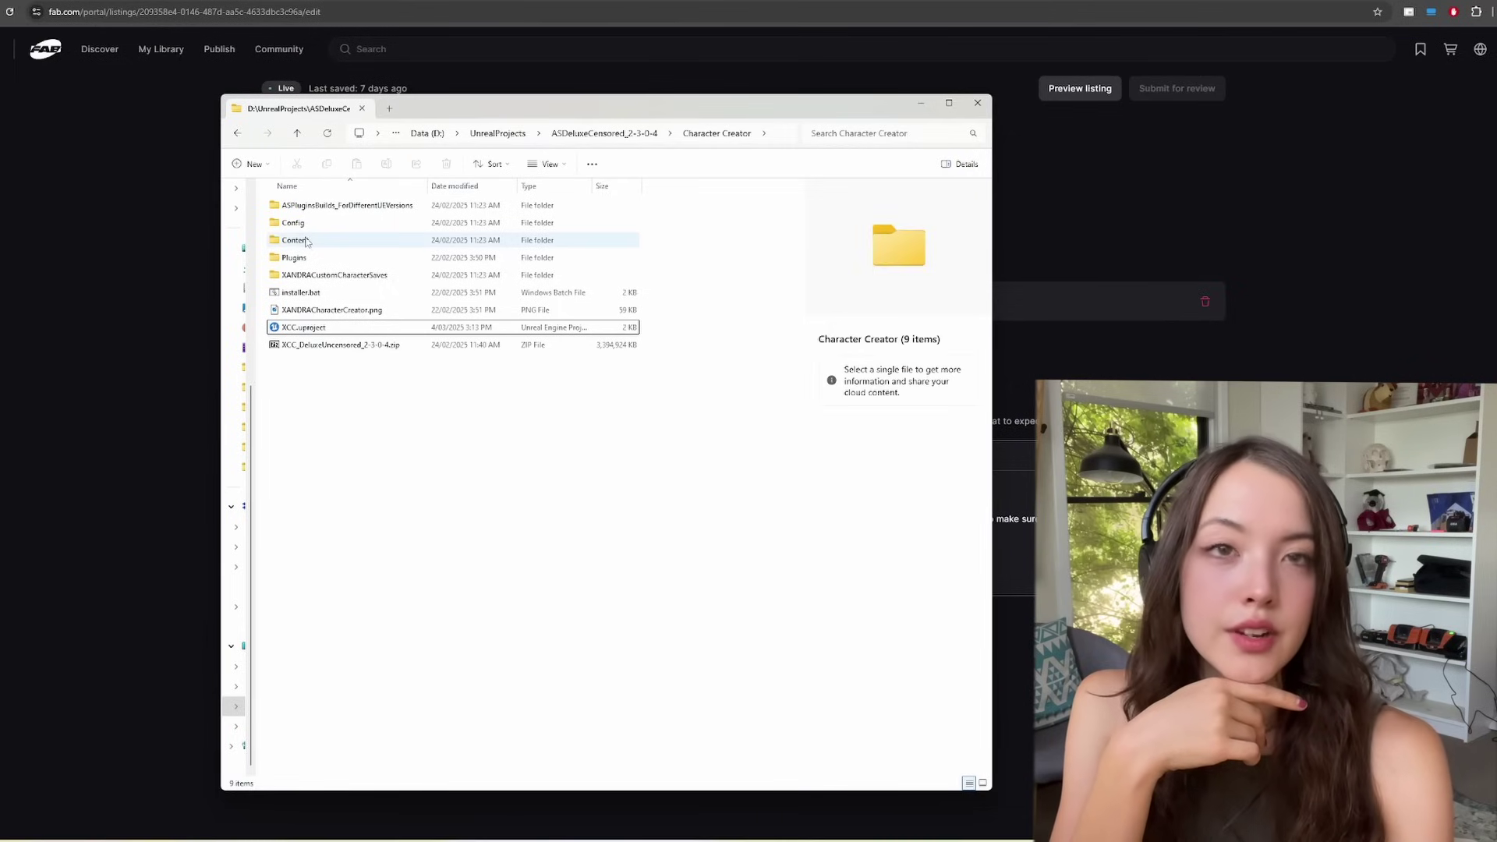
pyautogui.click(301, 292)
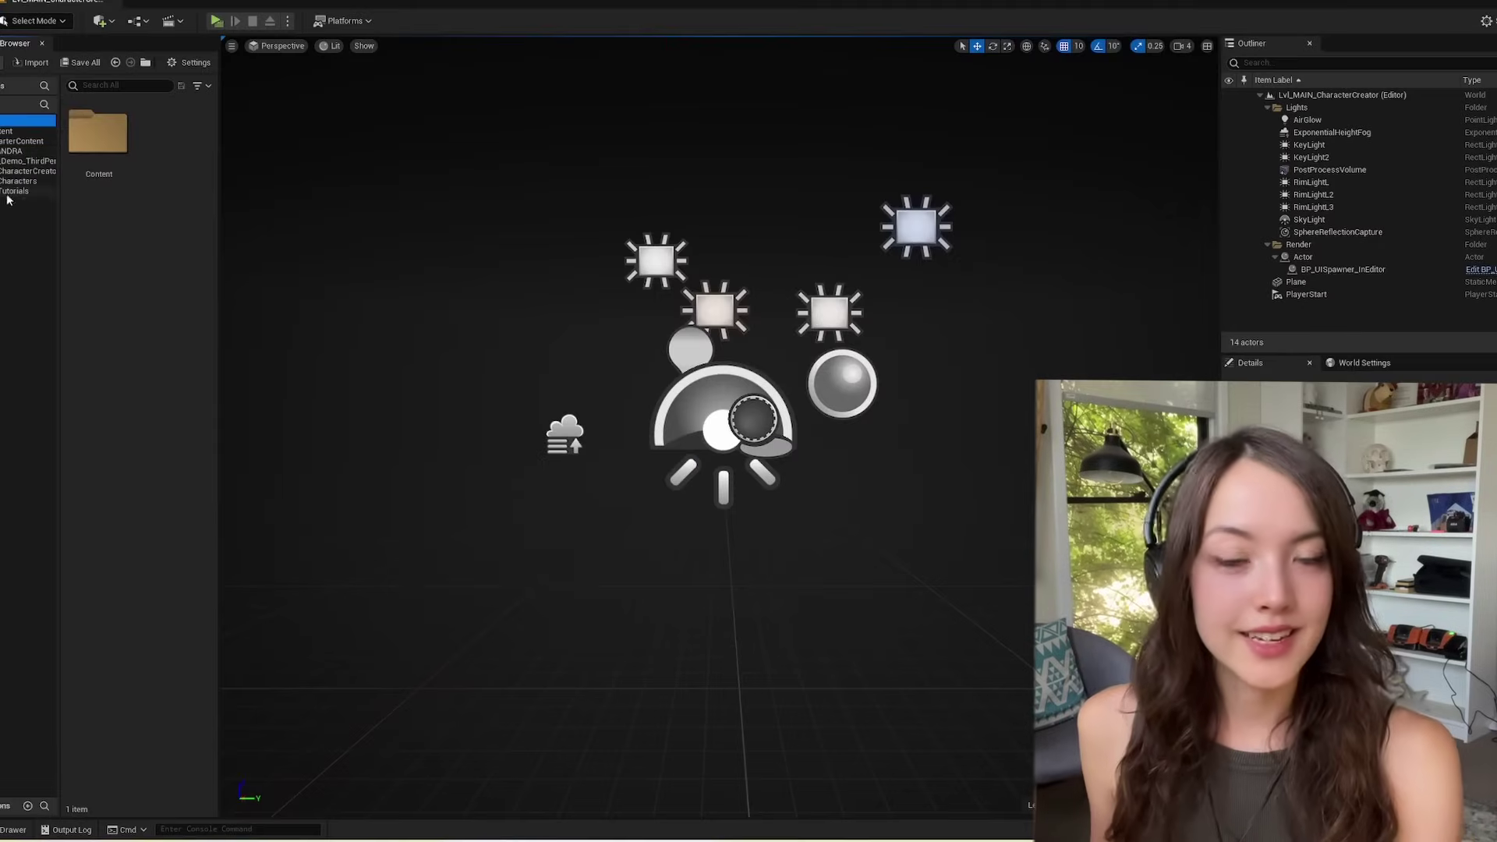
# In the Unreal Editor, open the Maps folder inside CharacterCreator and widen the Content Browser
pyautogui.click(15, 181)
pyautogui.click(23, 170)
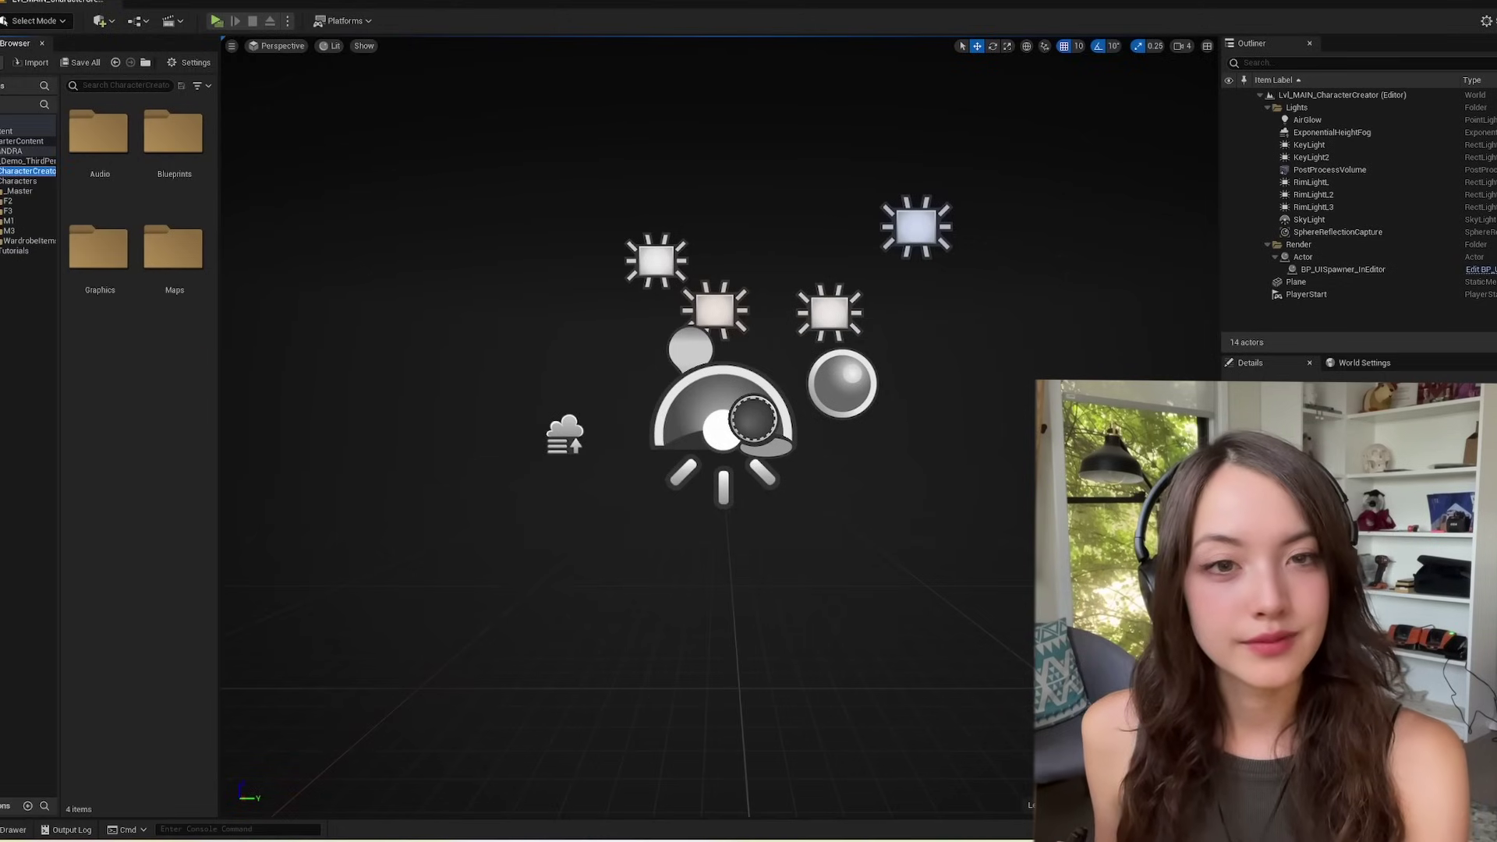
pyautogui.click(2, 171)
pyautogui.click(6, 210)
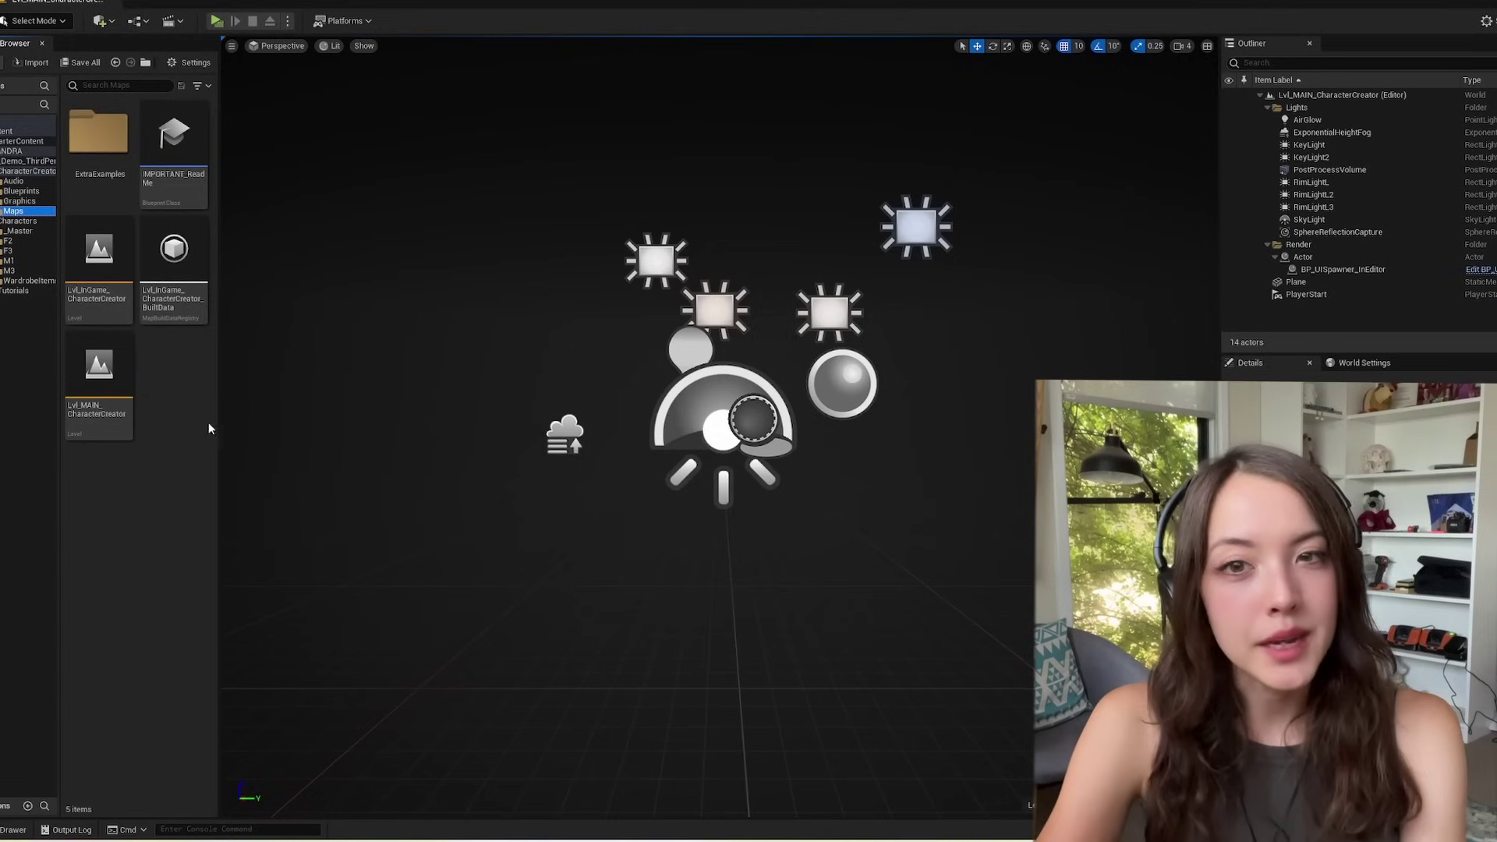
pyautogui.moveTo(222, 426); pyautogui.dragTo(228, 426, button='right')
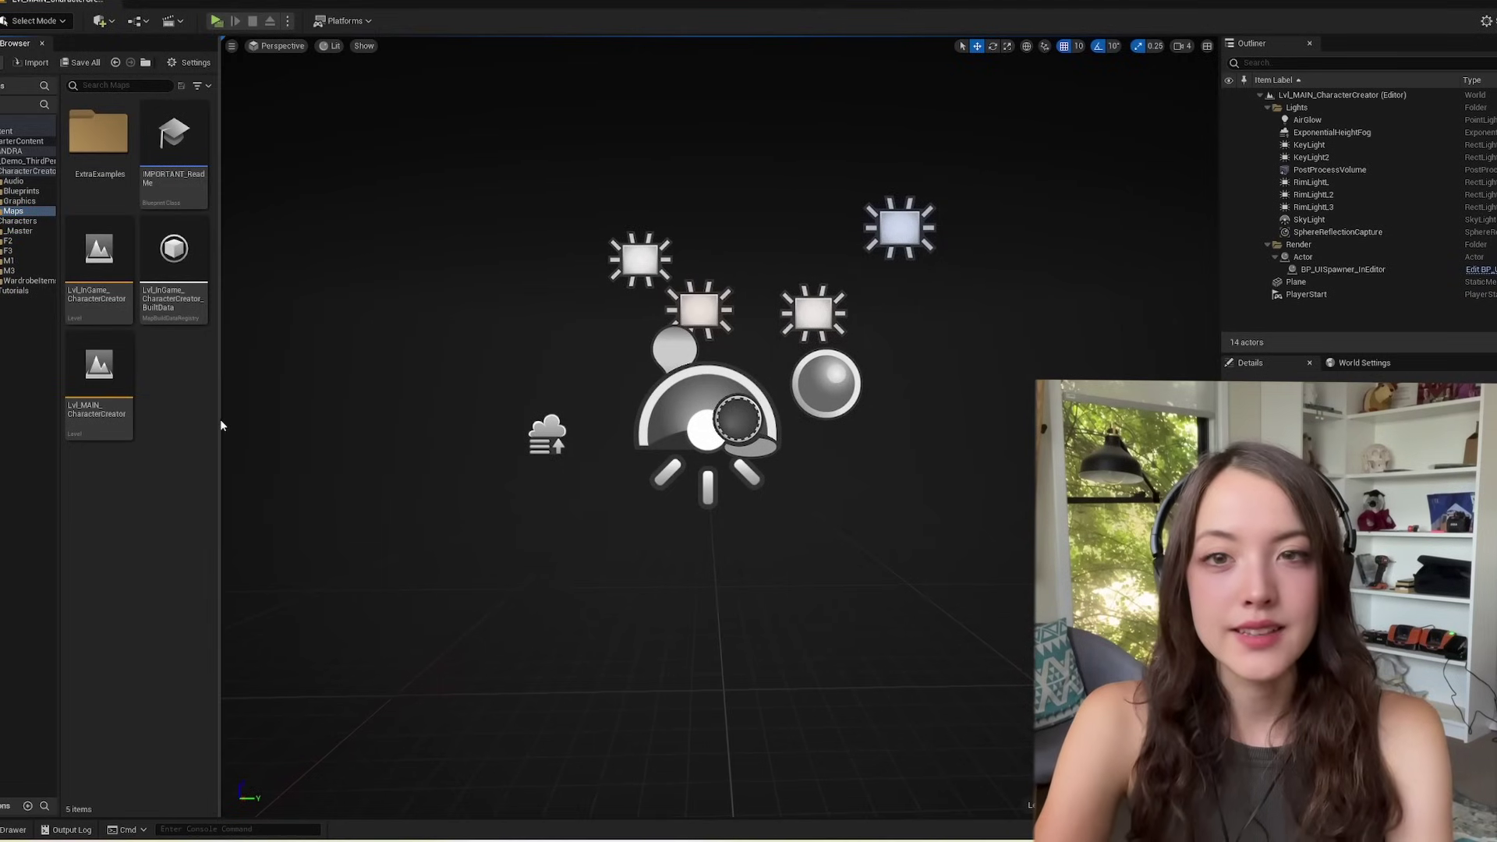
pyautogui.moveTo(221, 420); pyautogui.dragTo(314, 425)
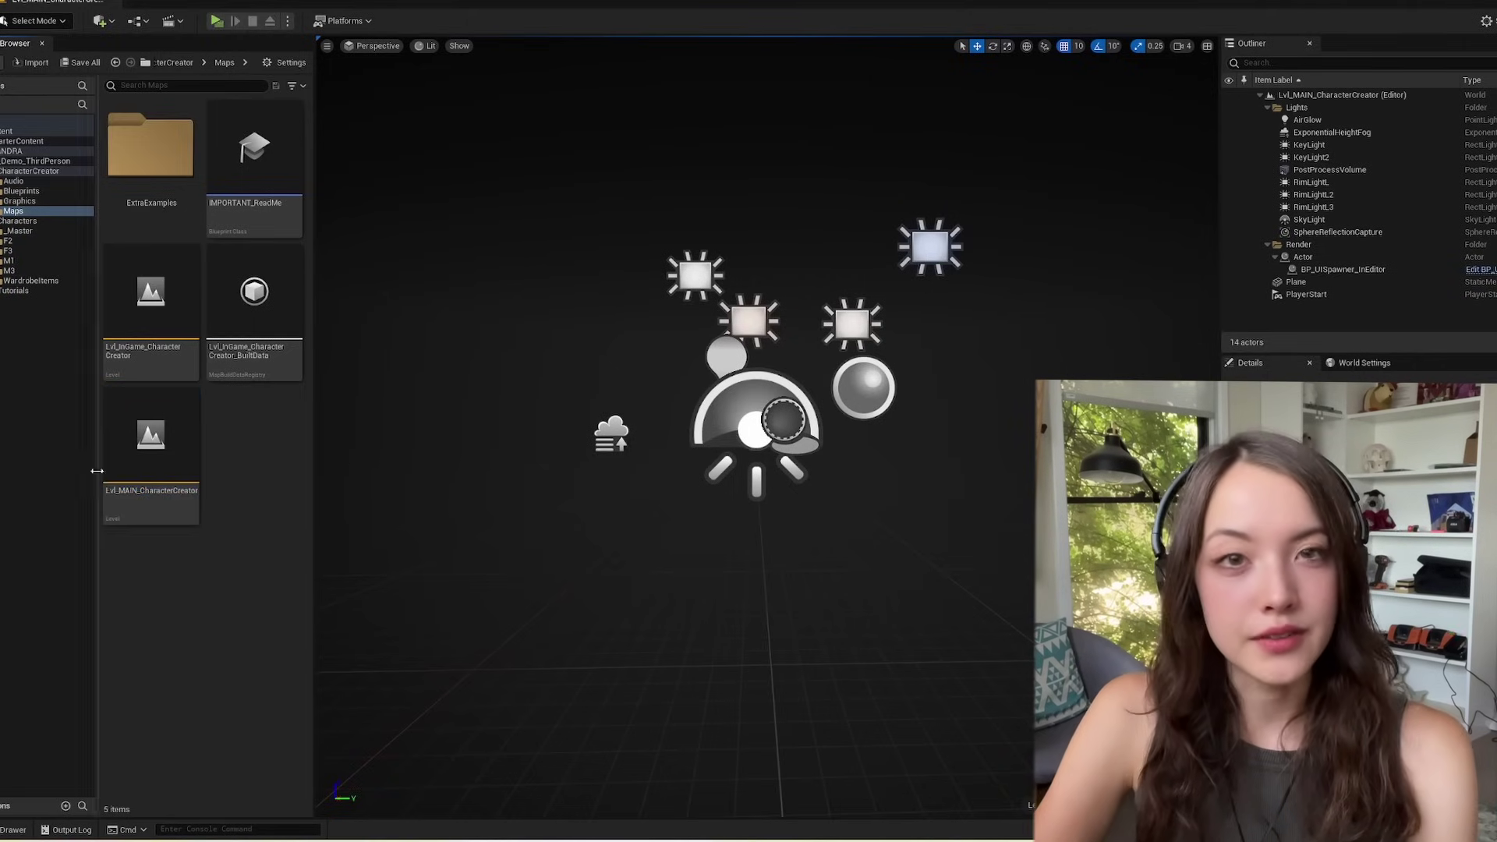
# Play the Lvl_MAIN_CharacterCreator level in a new editor window and finish the Quick Start Guide
pyautogui.moveTo(129, 496)
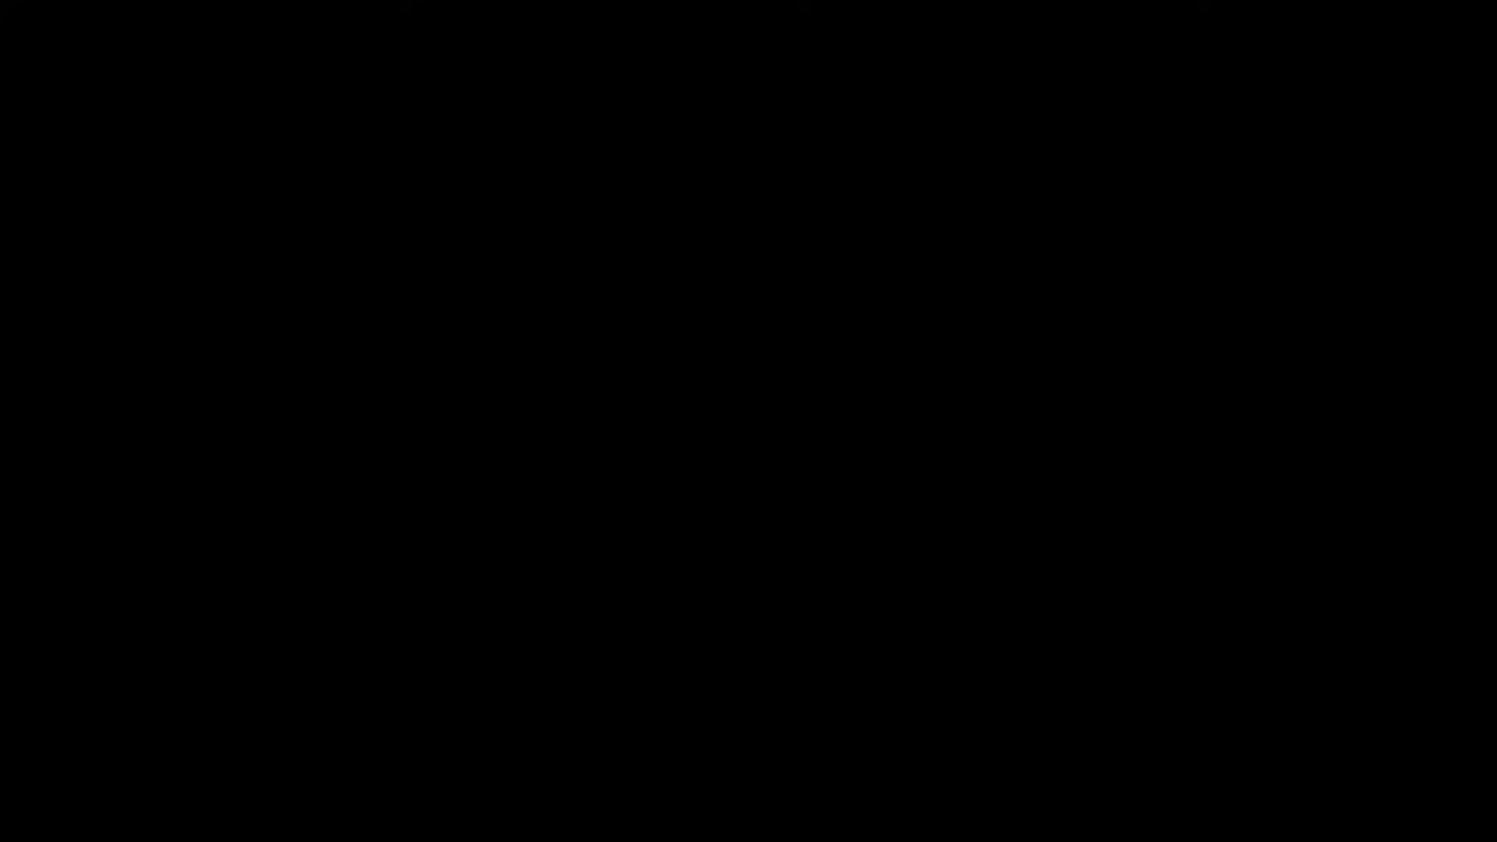
pyautogui.click(287, 21)
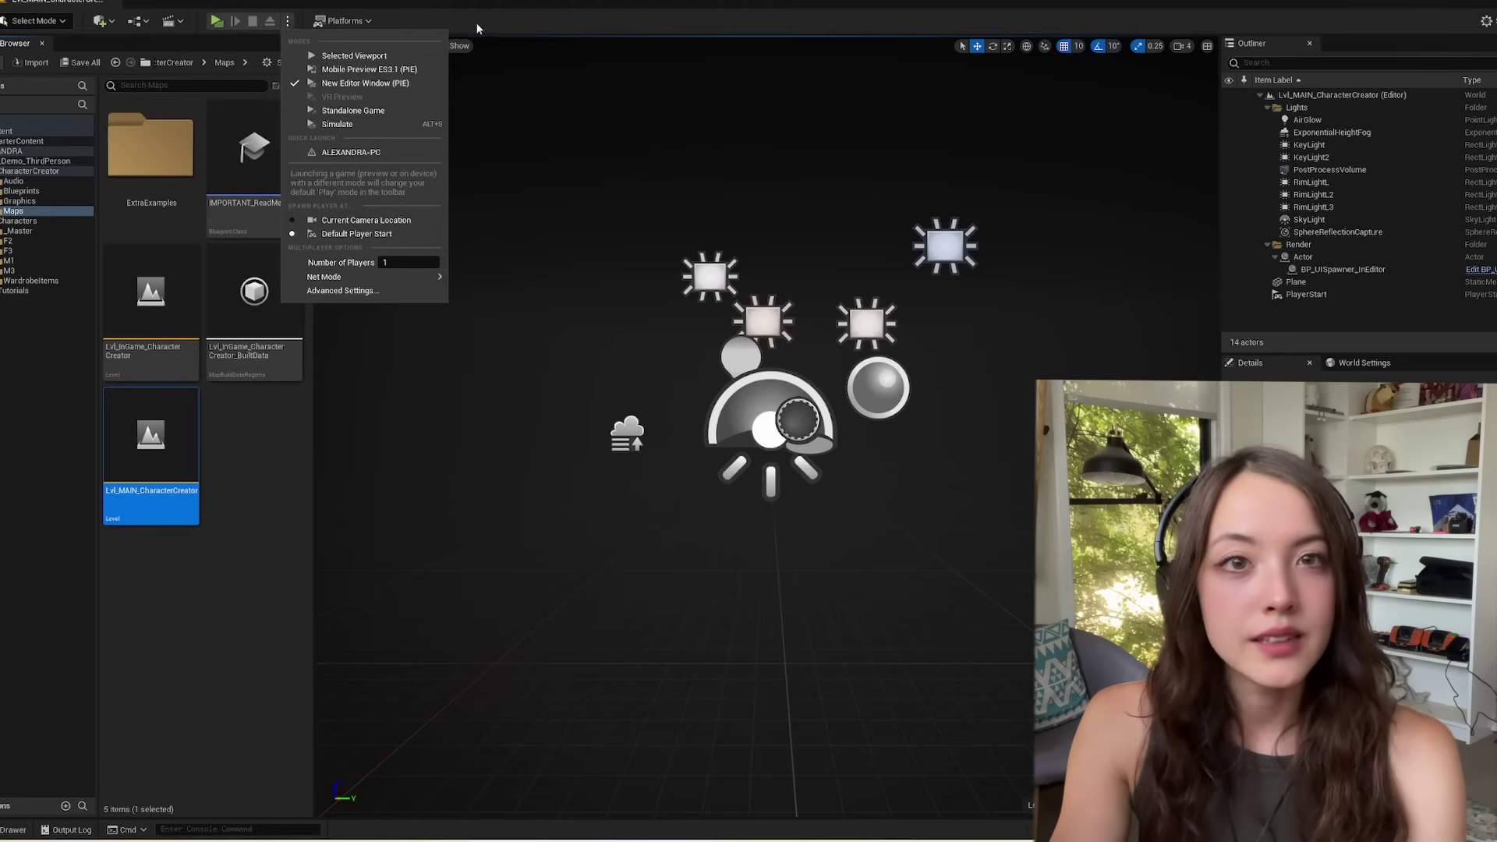
pyautogui.click(286, 23)
pyautogui.click(288, 25)
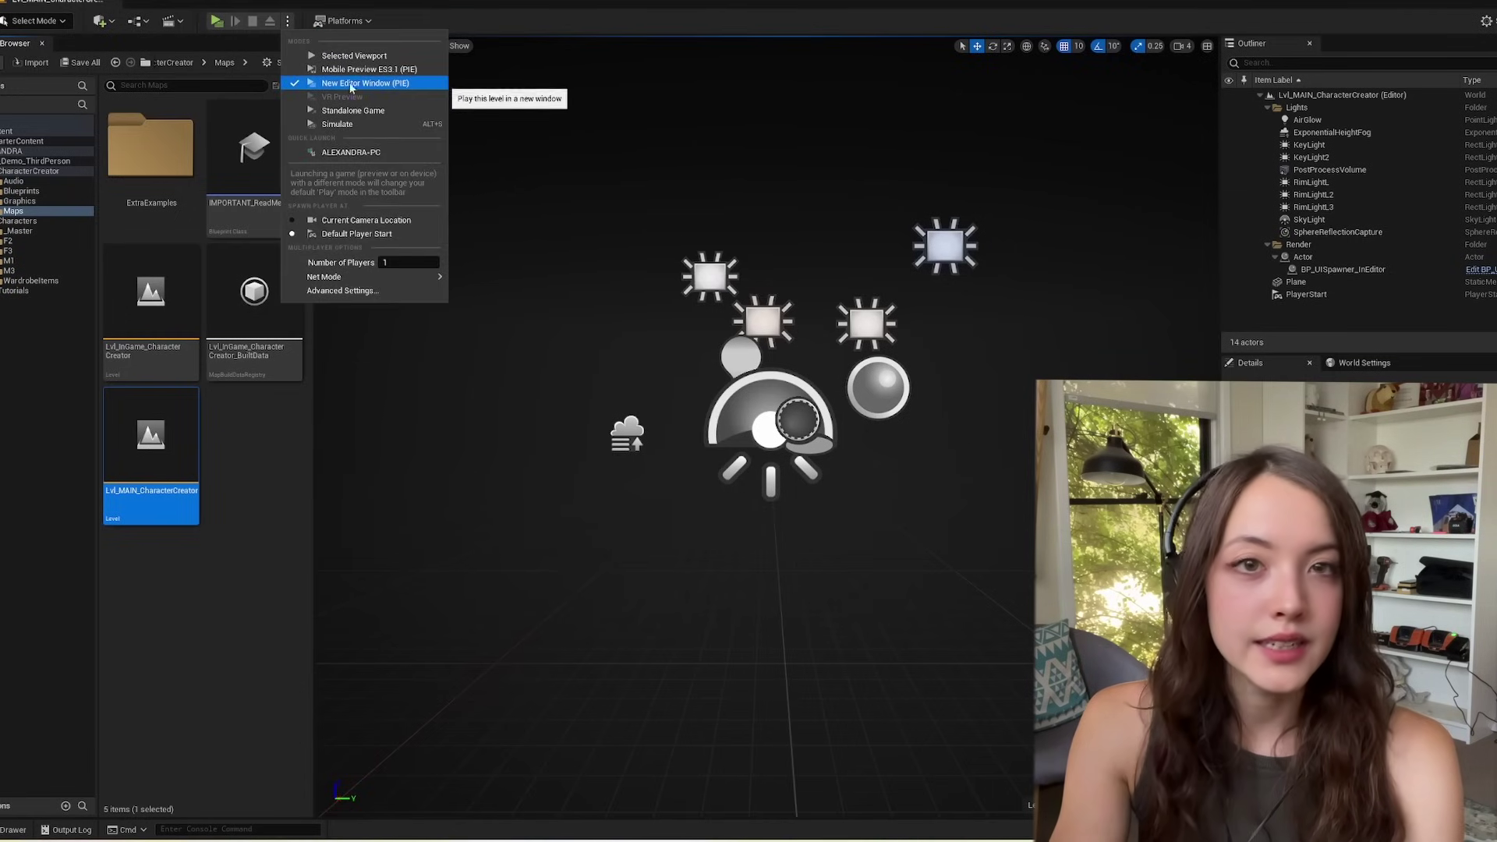
pyautogui.click(390, 83)
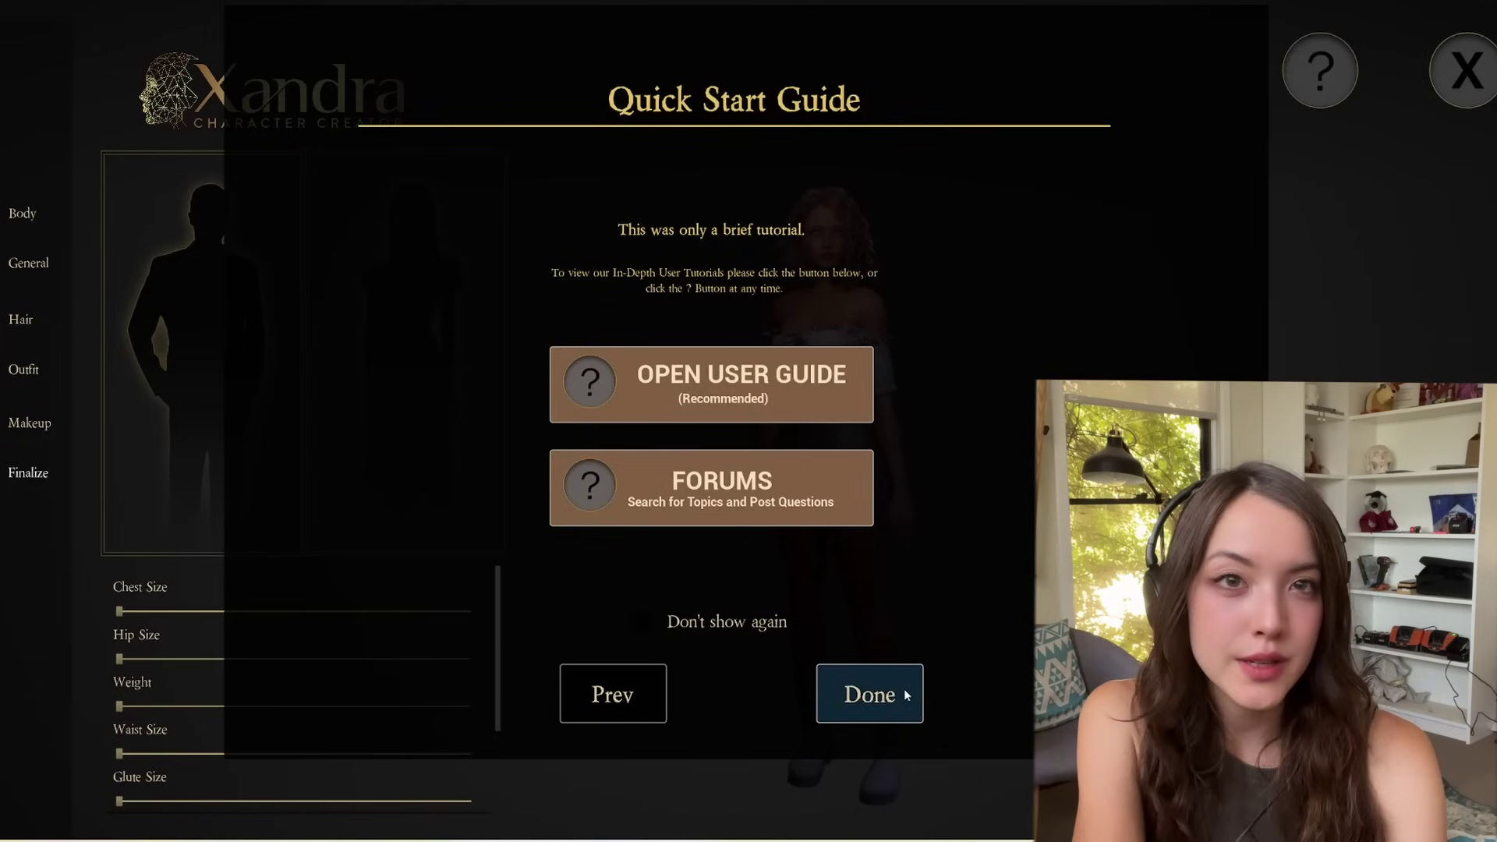
pyautogui.click(908, 707)
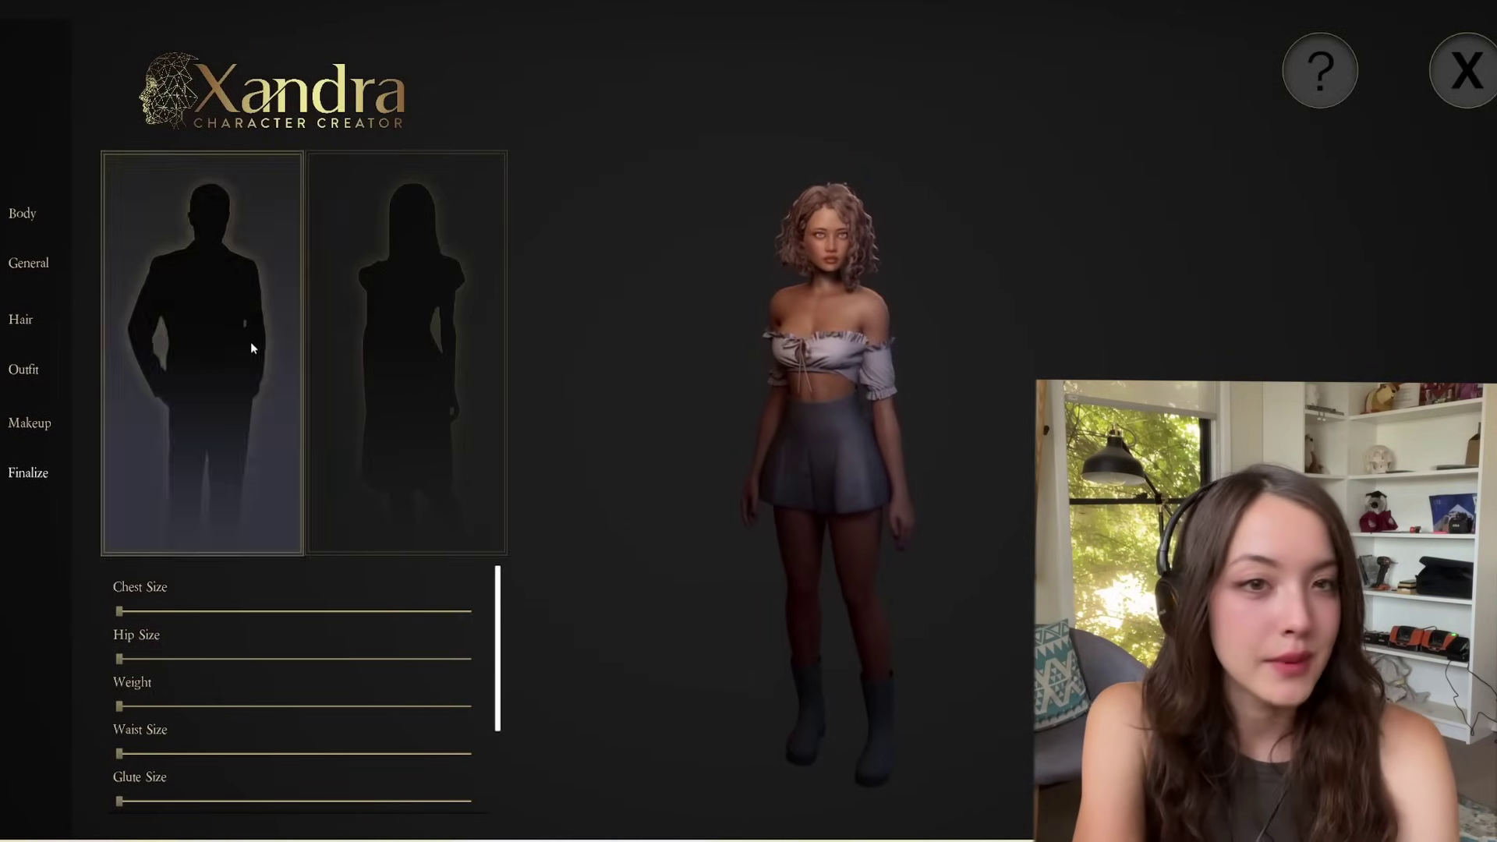
# Alternate between the male and female base bodies, ending with the male body
pyautogui.click(290, 318)
pyautogui.click(429, 308)
pyautogui.click(388, 331)
pyautogui.click(260, 335)
pyautogui.click(442, 335)
pyautogui.click(260, 337)
# Raise the character's weight to about 60 percent of its range
pyautogui.click(351, 476)
pyautogui.scroll(-4, 171, 593)
pyautogui.scroll(-1, 261, 702)
pyautogui.scroll(2, 244, 664)
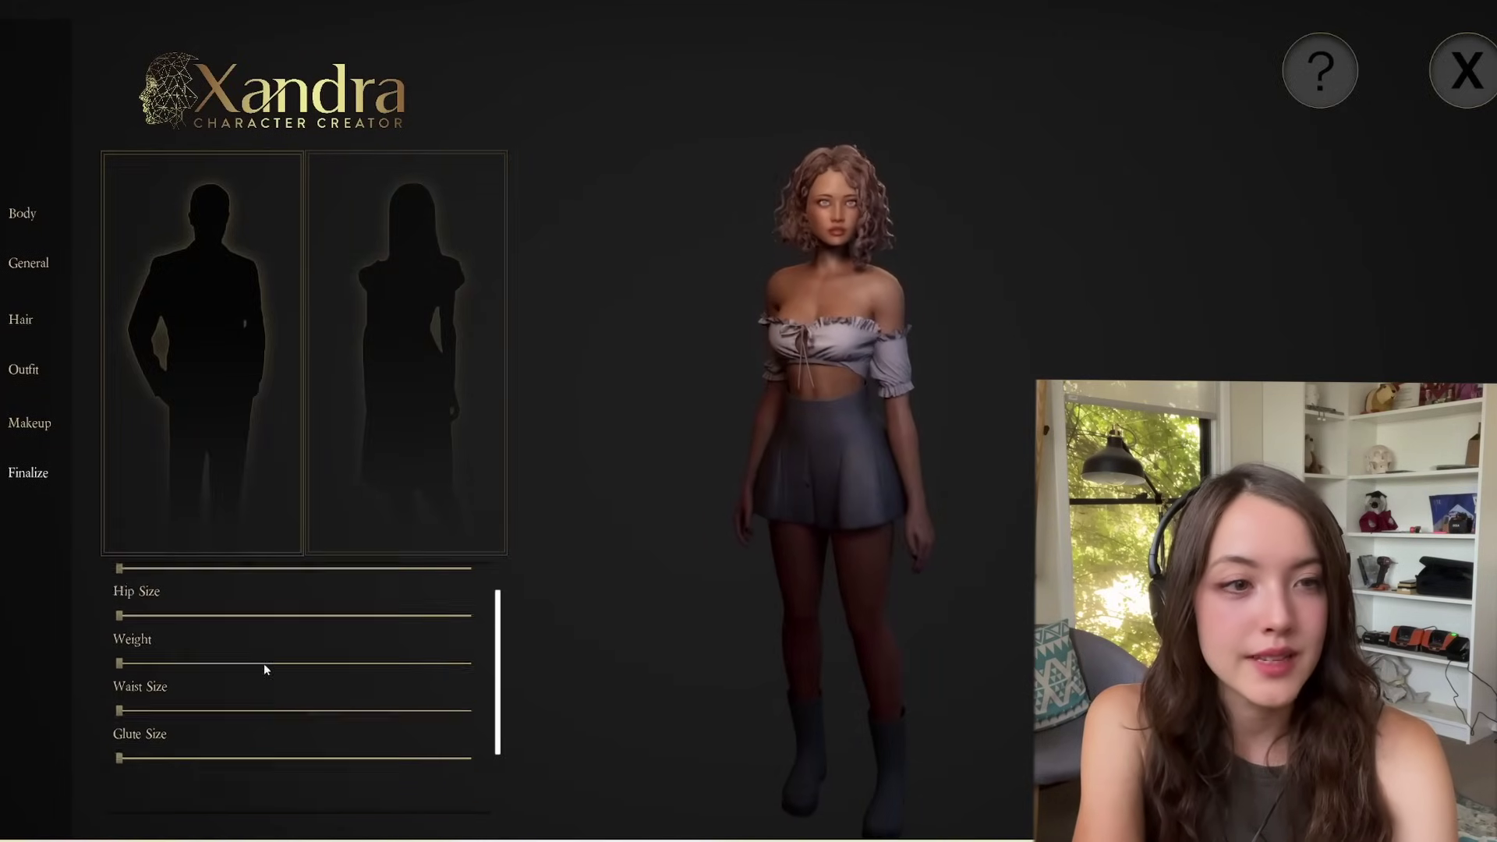
pyautogui.moveTo(265, 663); pyautogui.dragTo(341, 664)
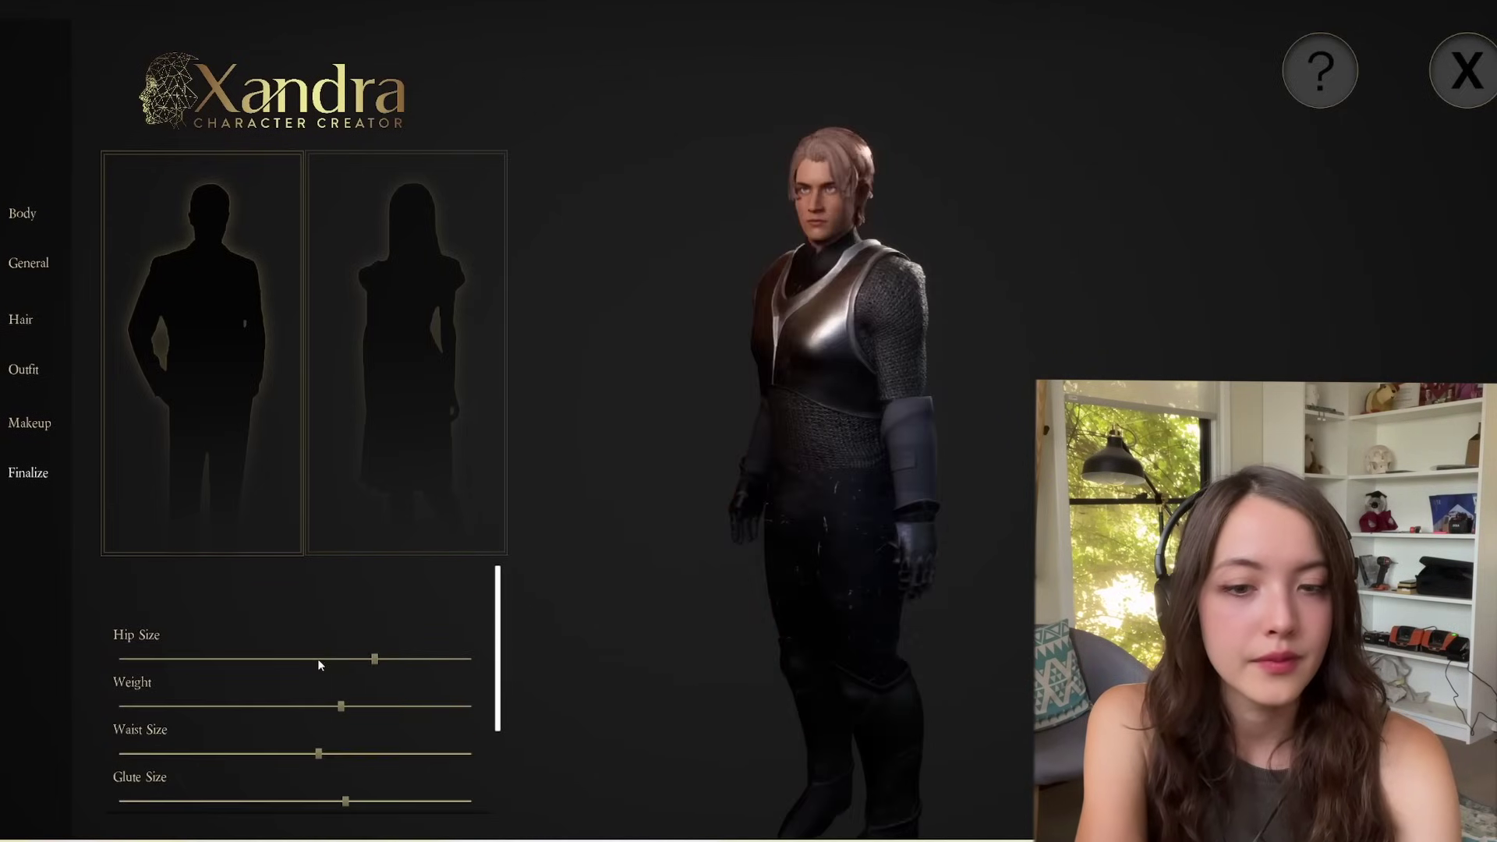
# Reduce the male character's hip size, weight, waist size and glute size to their minimum
pyautogui.click(226, 661)
pyautogui.moveTo(265, 711); pyautogui.dragTo(119, 706)
pyautogui.moveTo(180, 751); pyautogui.dragTo(63, 747)
pyautogui.scroll(-2, 315, 704)
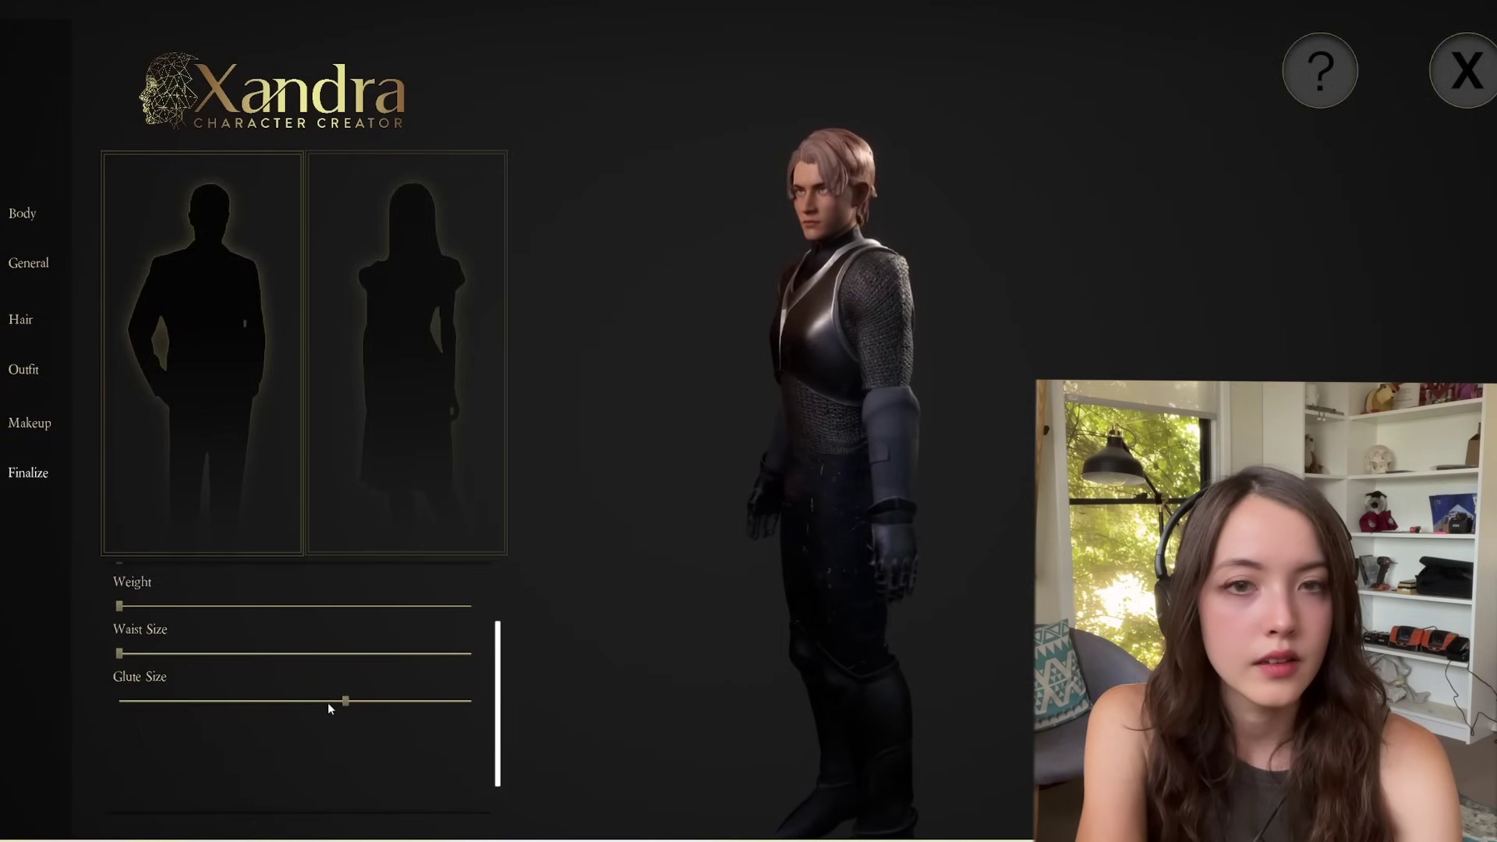
pyautogui.moveTo(306, 702); pyautogui.dragTo(119, 701)
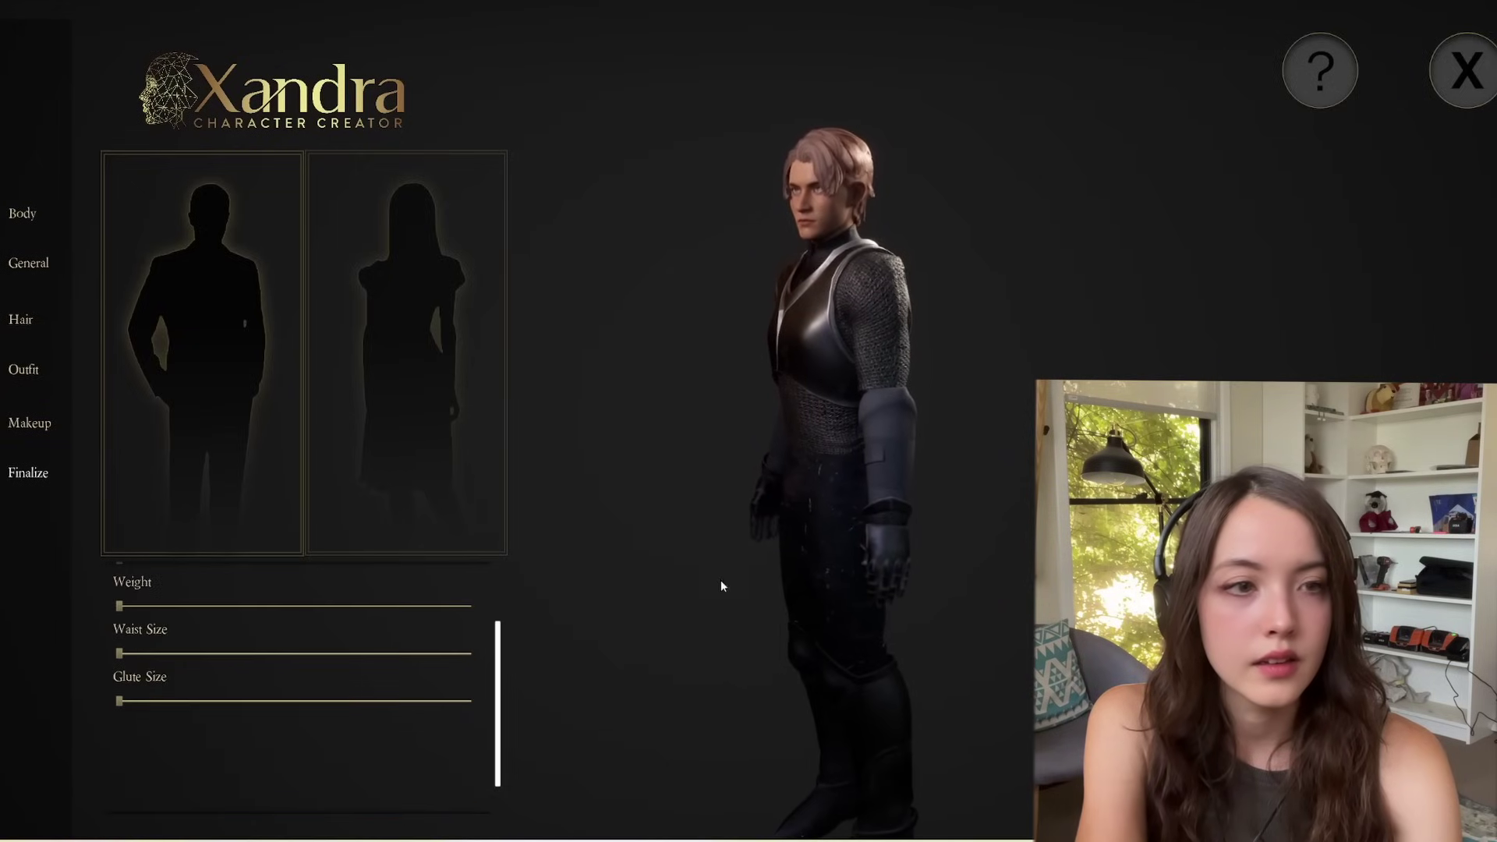
# Switch to the female base body and set complexion to about 50 percent, age to minimum and freckles to about 20 percent
pyautogui.click(468, 294)
pyautogui.click(81, 273)
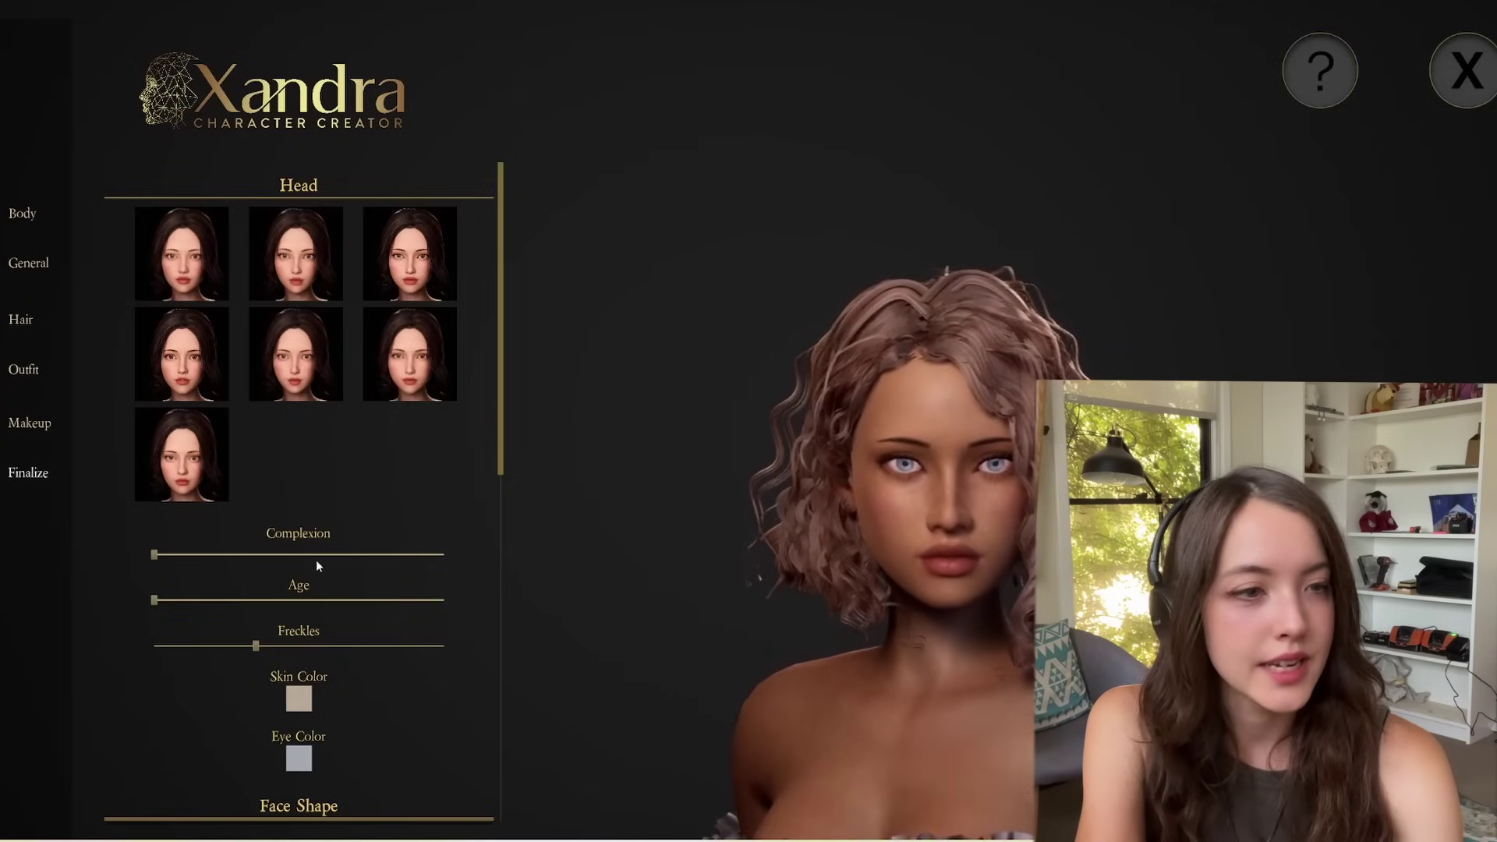
pyautogui.moveTo(155, 554); pyautogui.dragTo(298, 555)
pyautogui.moveTo(194, 600); pyautogui.dragTo(154, 599)
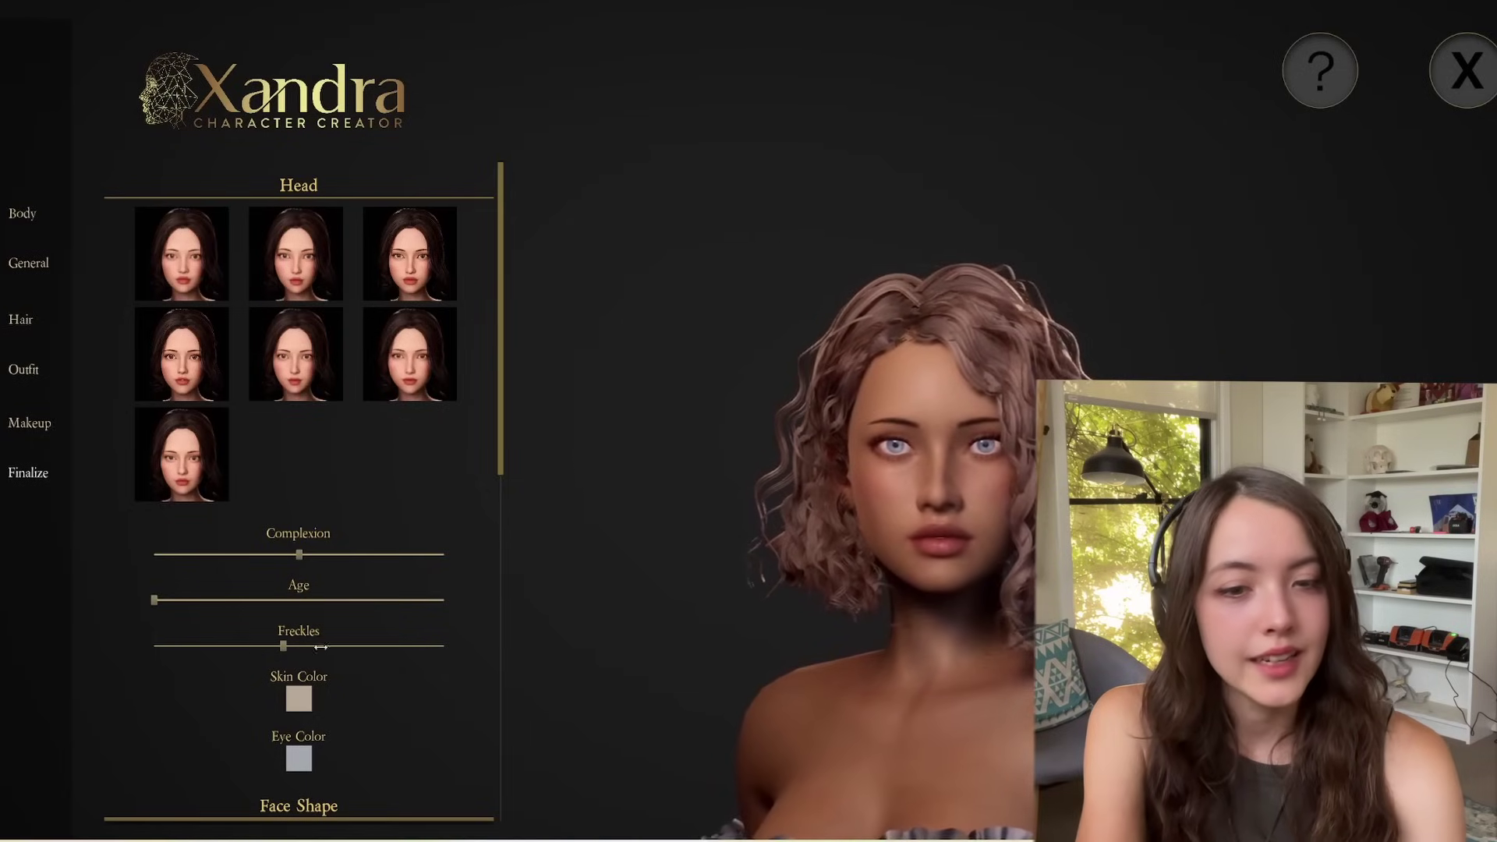
pyautogui.moveTo(337, 647); pyautogui.dragTo(208, 647)
# Set the character's skin color to a muted dusty pink with slightly reduced brightness
pyautogui.click(299, 698)
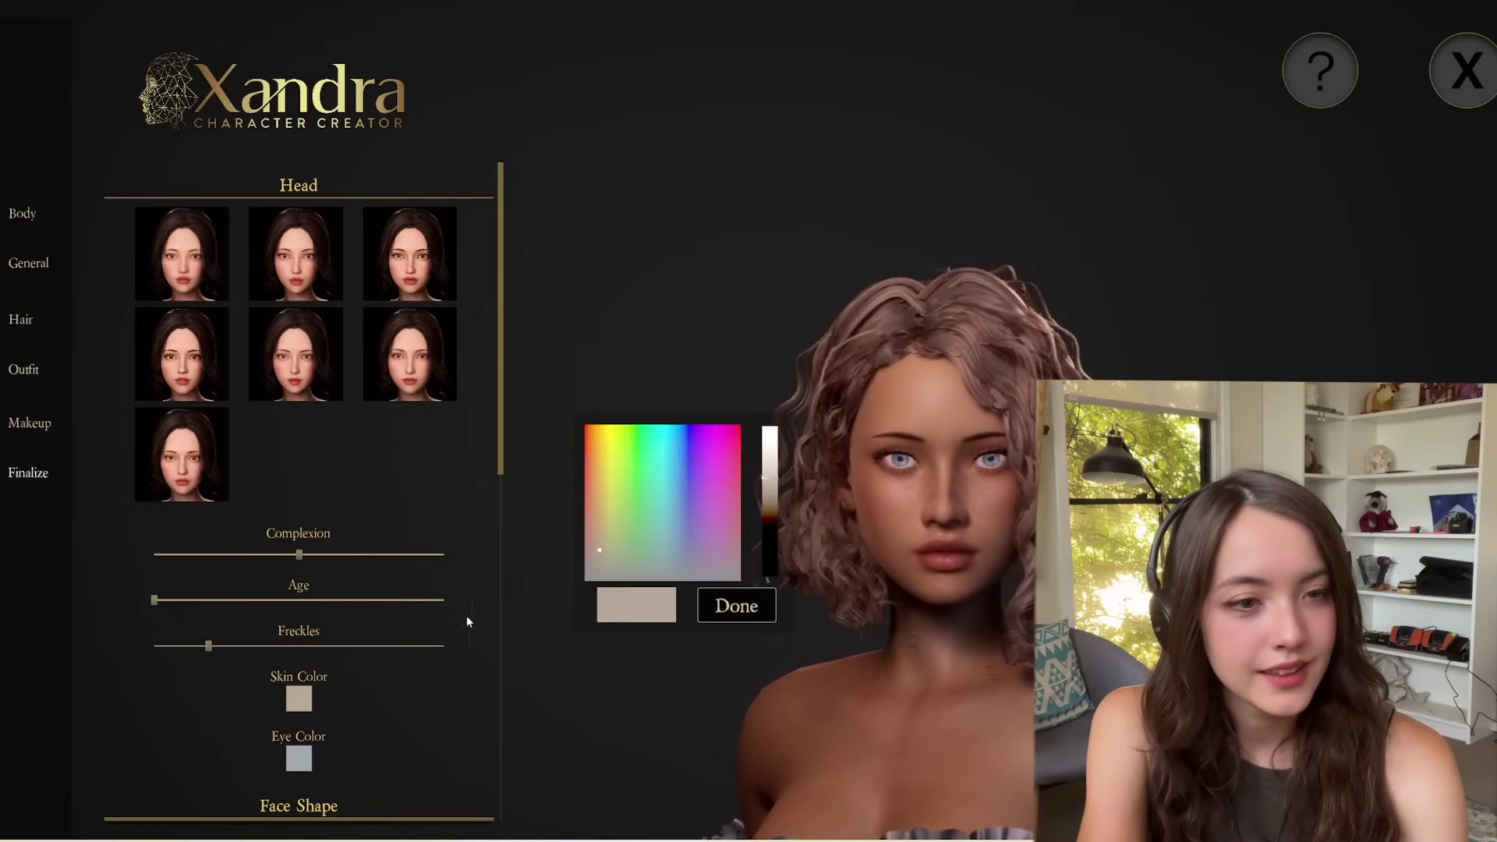
pyautogui.moveTo(599, 548); pyautogui.dragTo(589, 560)
pyautogui.click(770, 497)
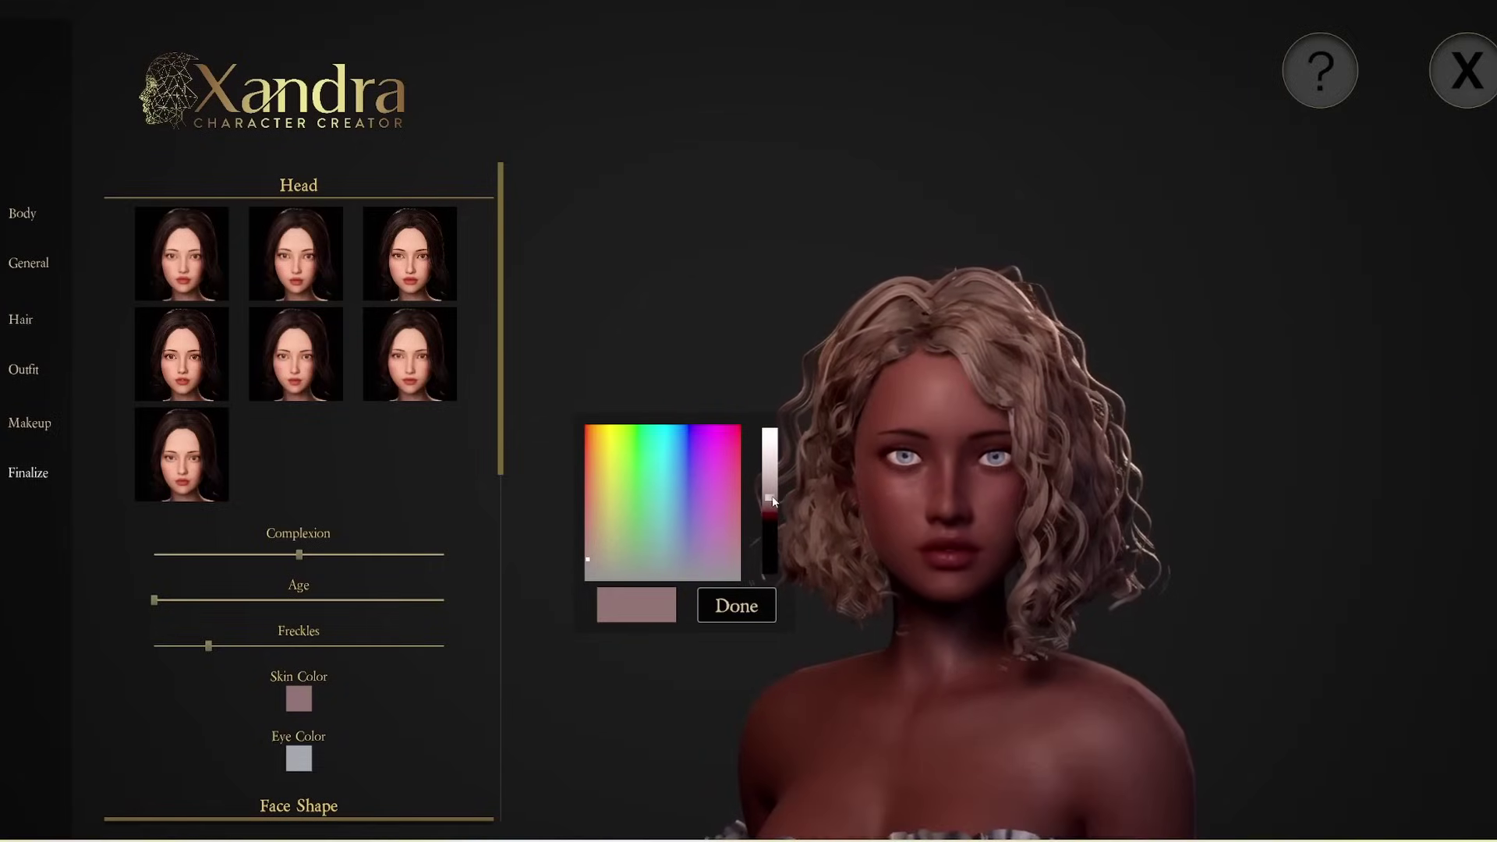
pyautogui.moveTo(773, 502); pyautogui.dragTo(771, 494)
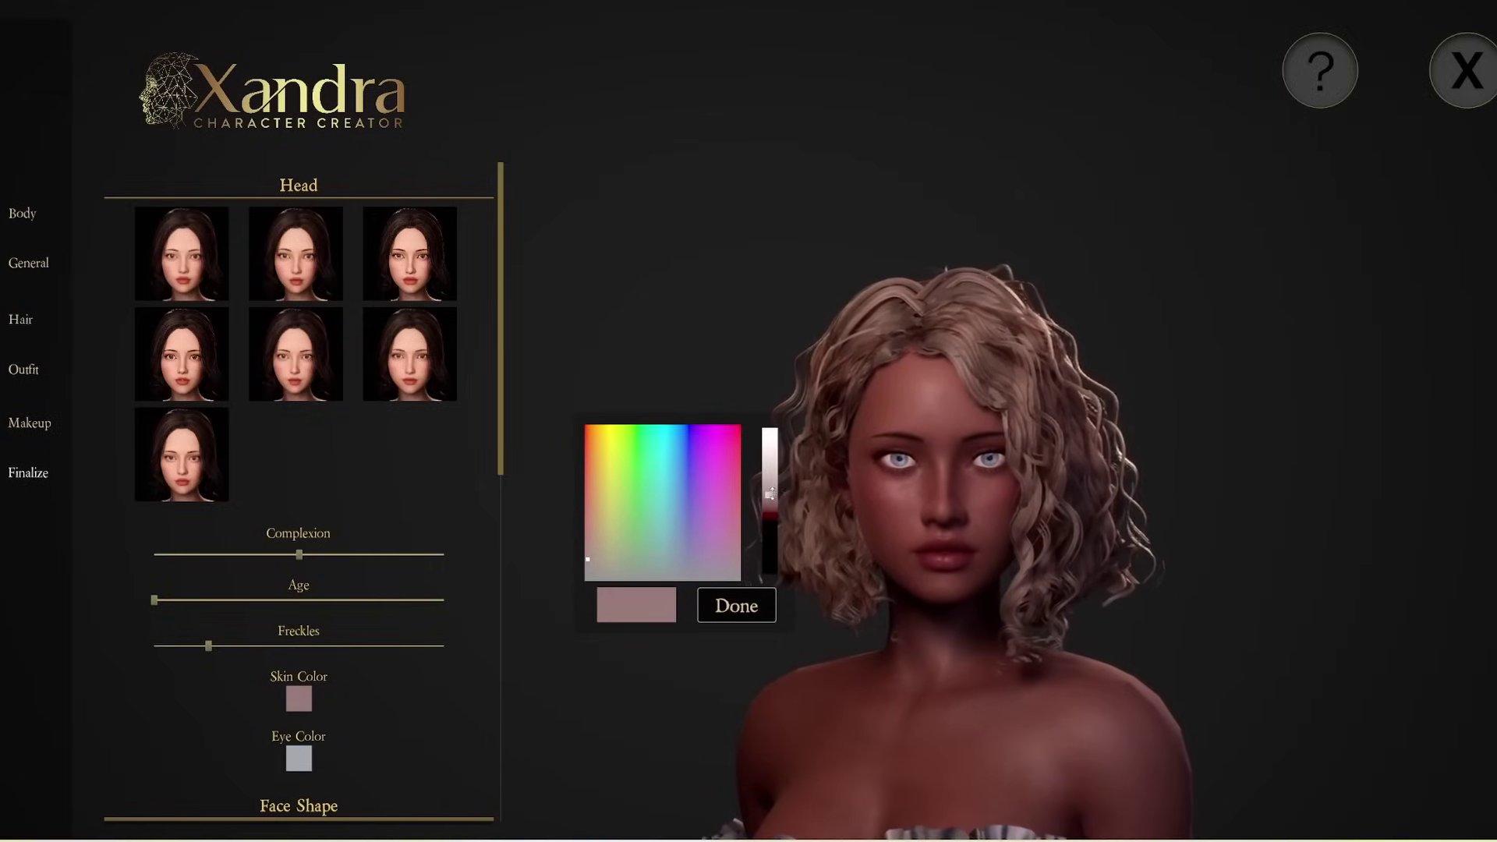
pyautogui.click(750, 608)
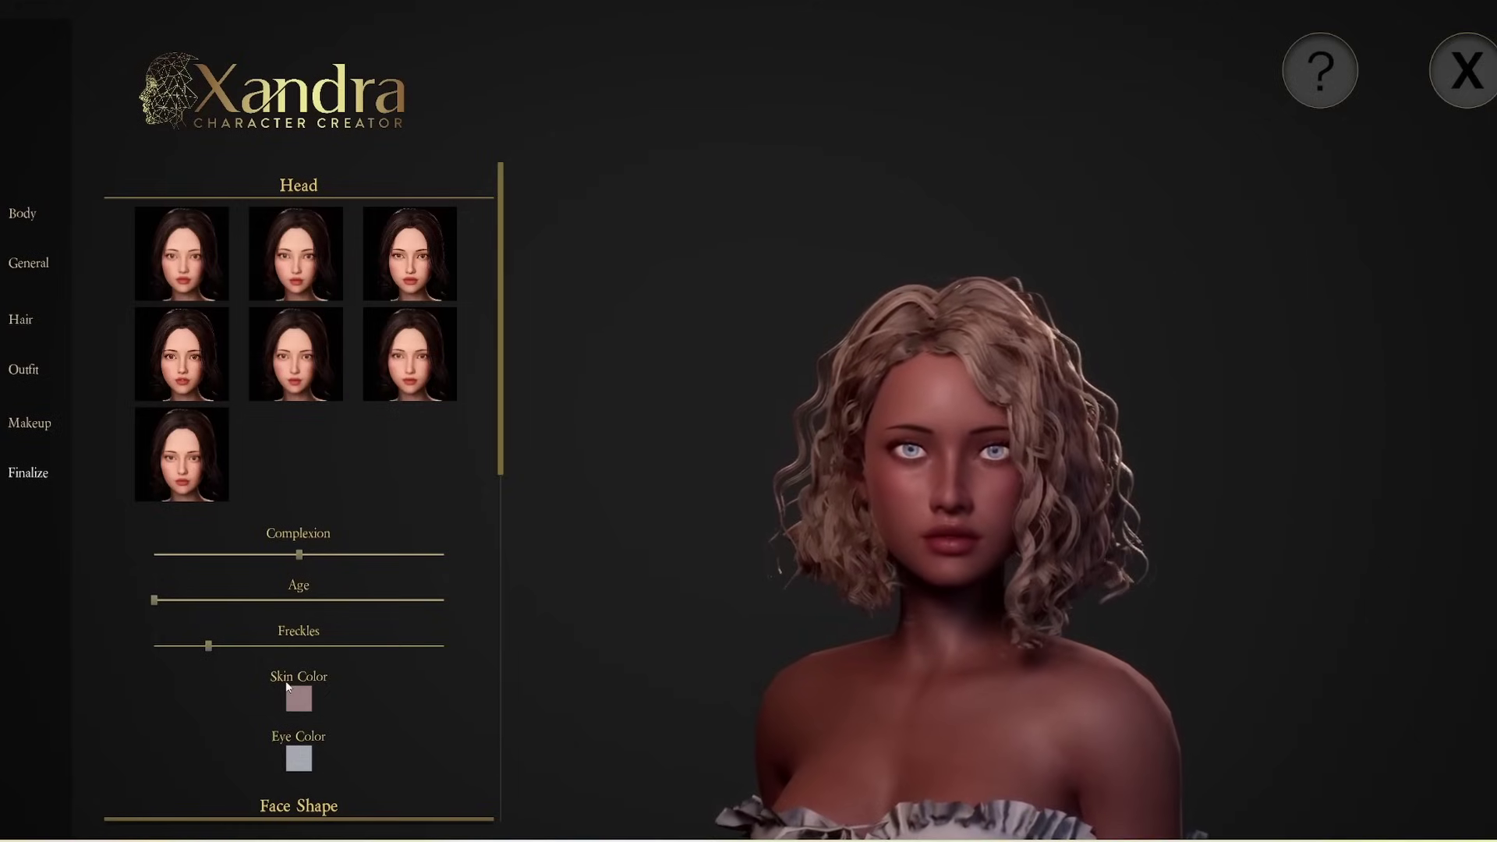
pyautogui.click(305, 703)
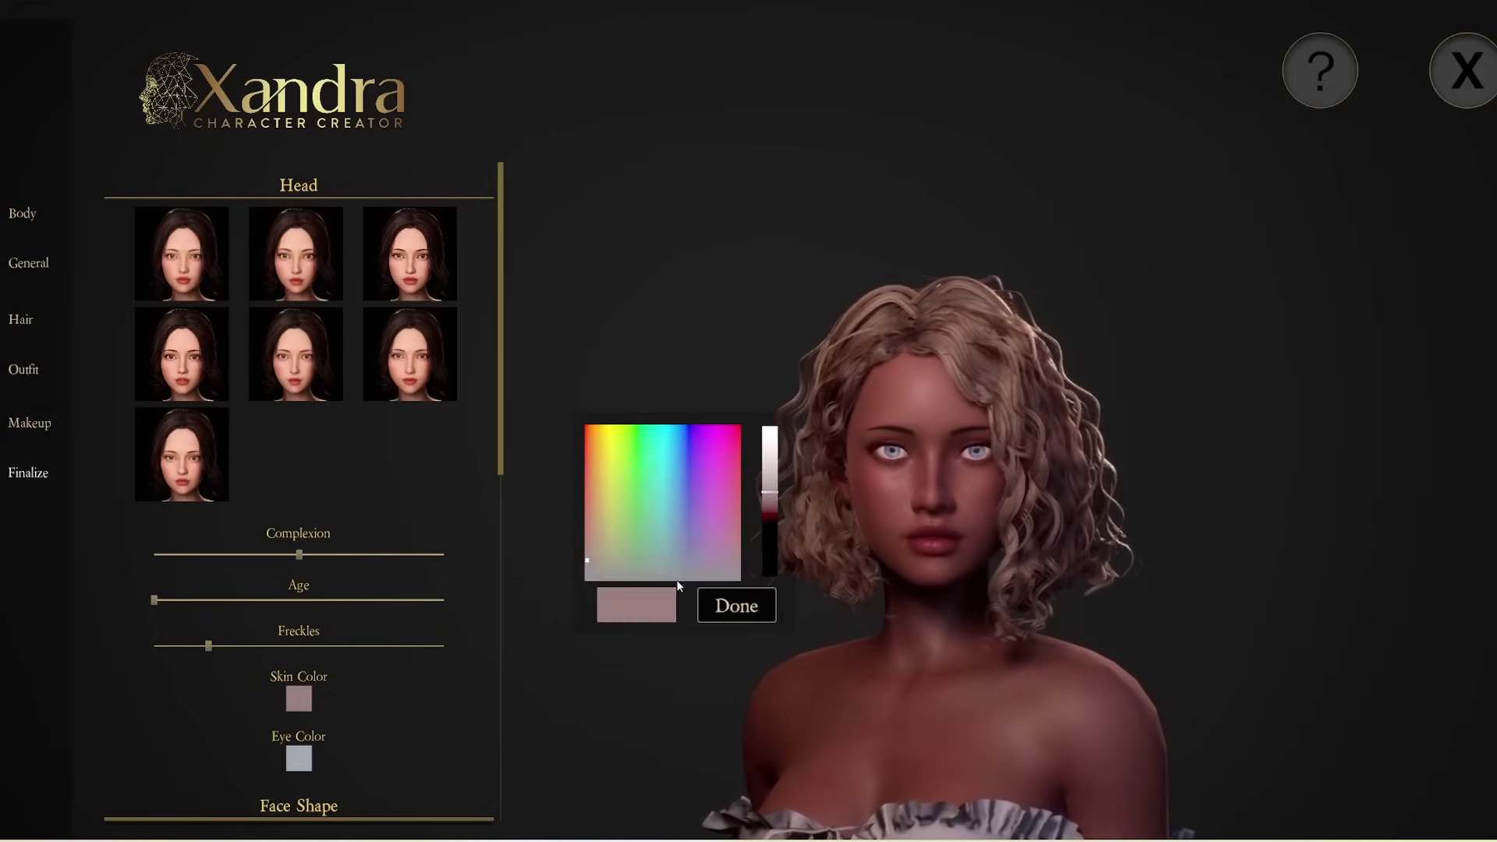
# Change the character's eye color to pale green
pyautogui.click(302, 759)
pyautogui.click(768, 498)
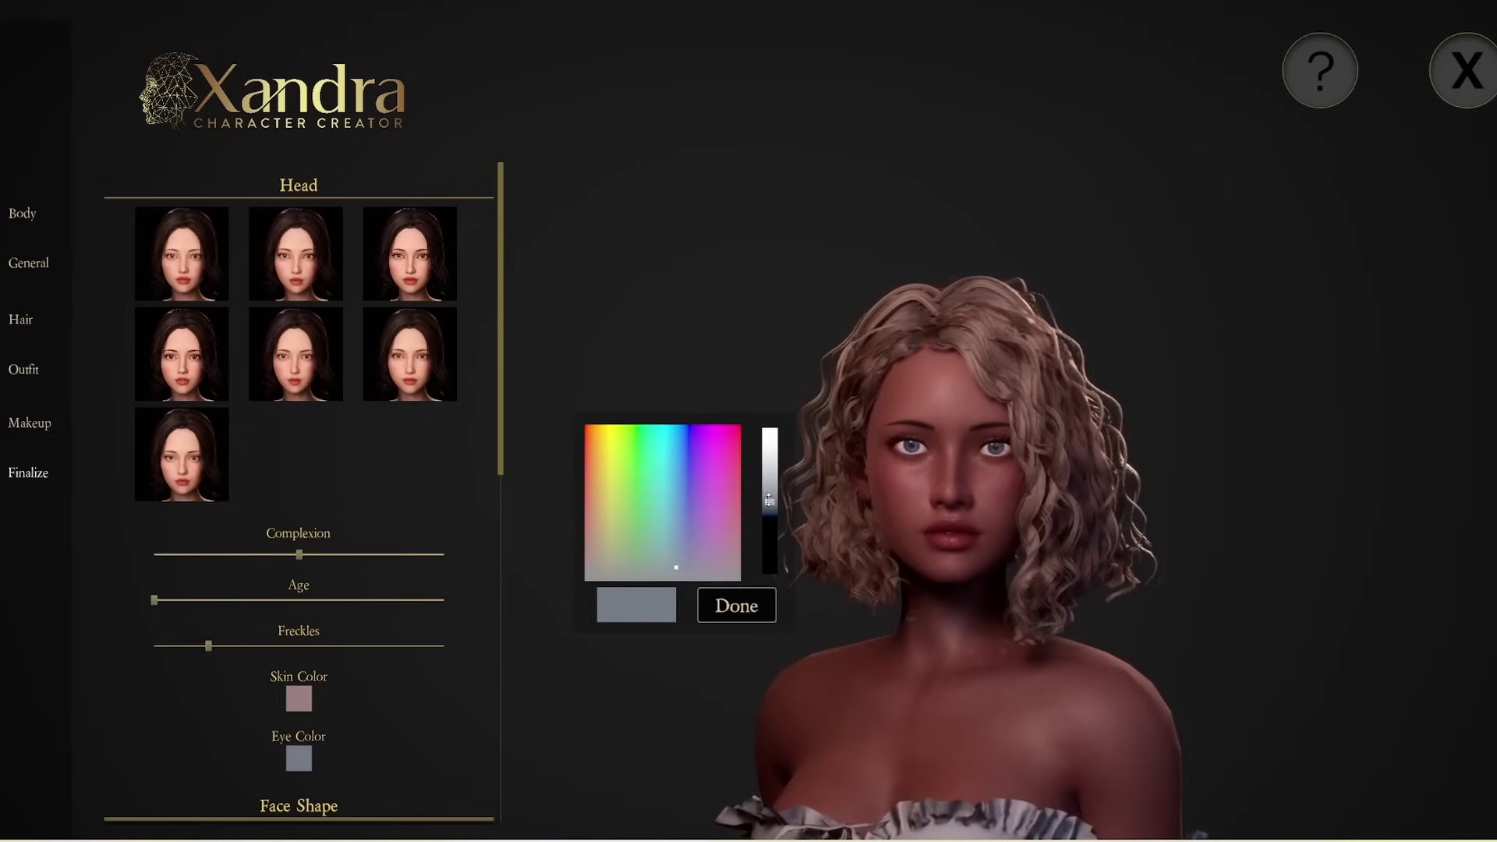
pyautogui.click(623, 558)
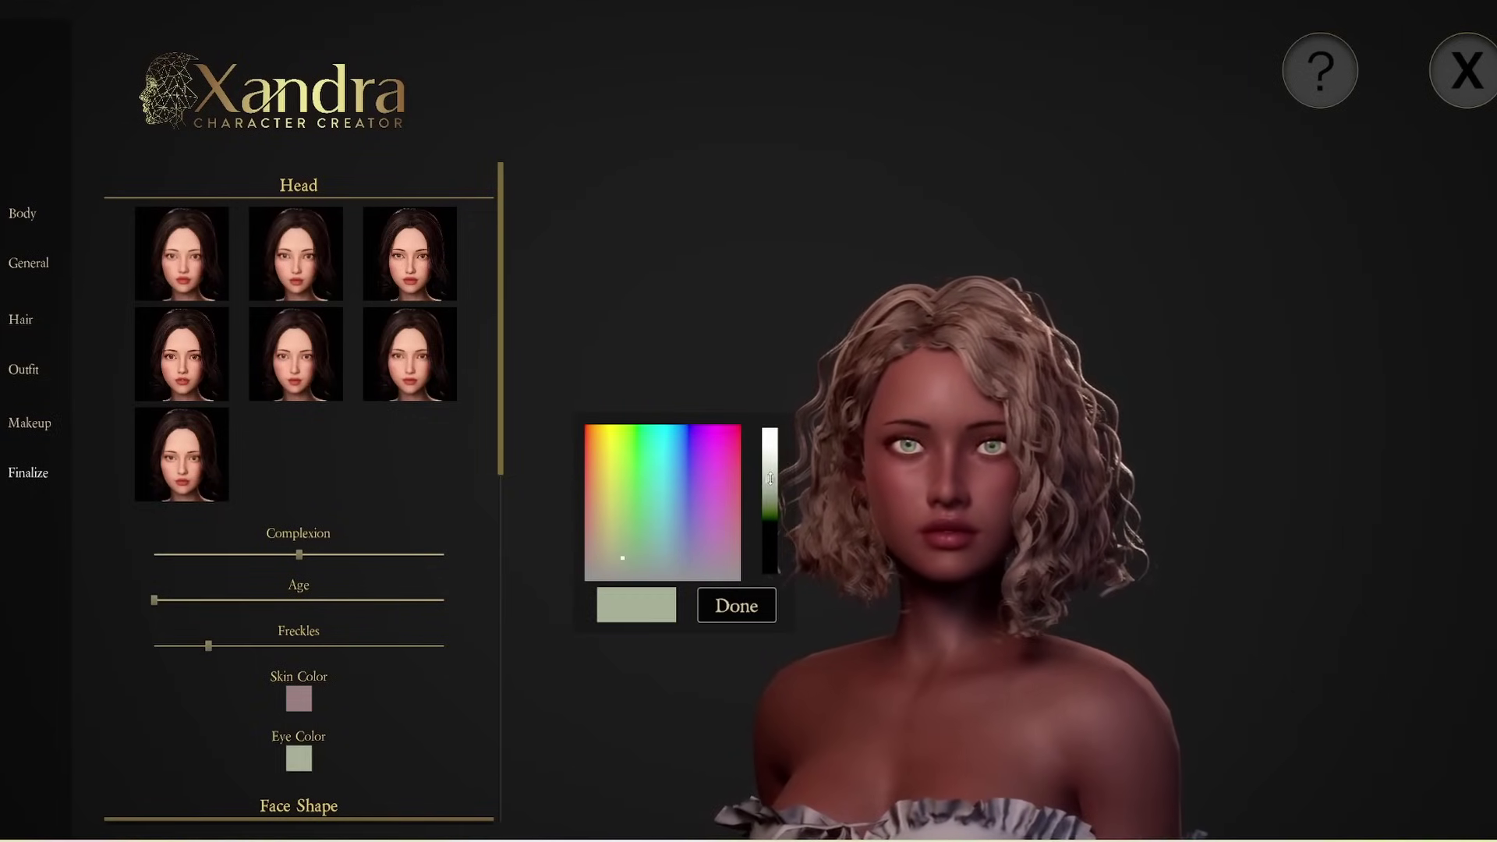
pyautogui.click(737, 606)
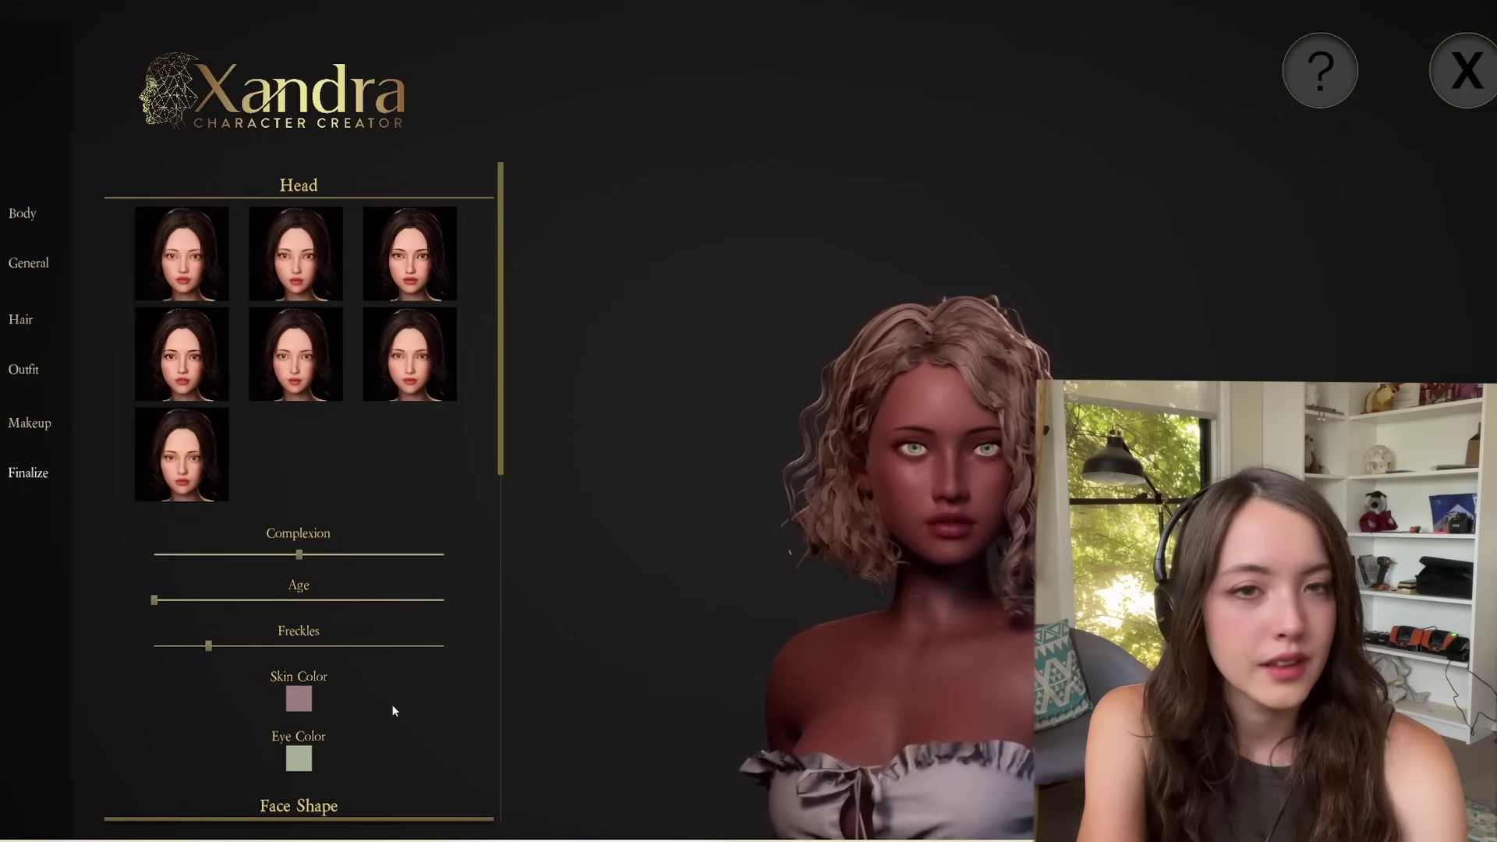
# Set eye height to about 30 percent, eye size to about 55 percent and elf ears to about 90 percent of their ranges
pyautogui.scroll(-6, 345, 561)
pyautogui.scroll(-5, 309, 497)
pyautogui.scroll(3, 306, 503)
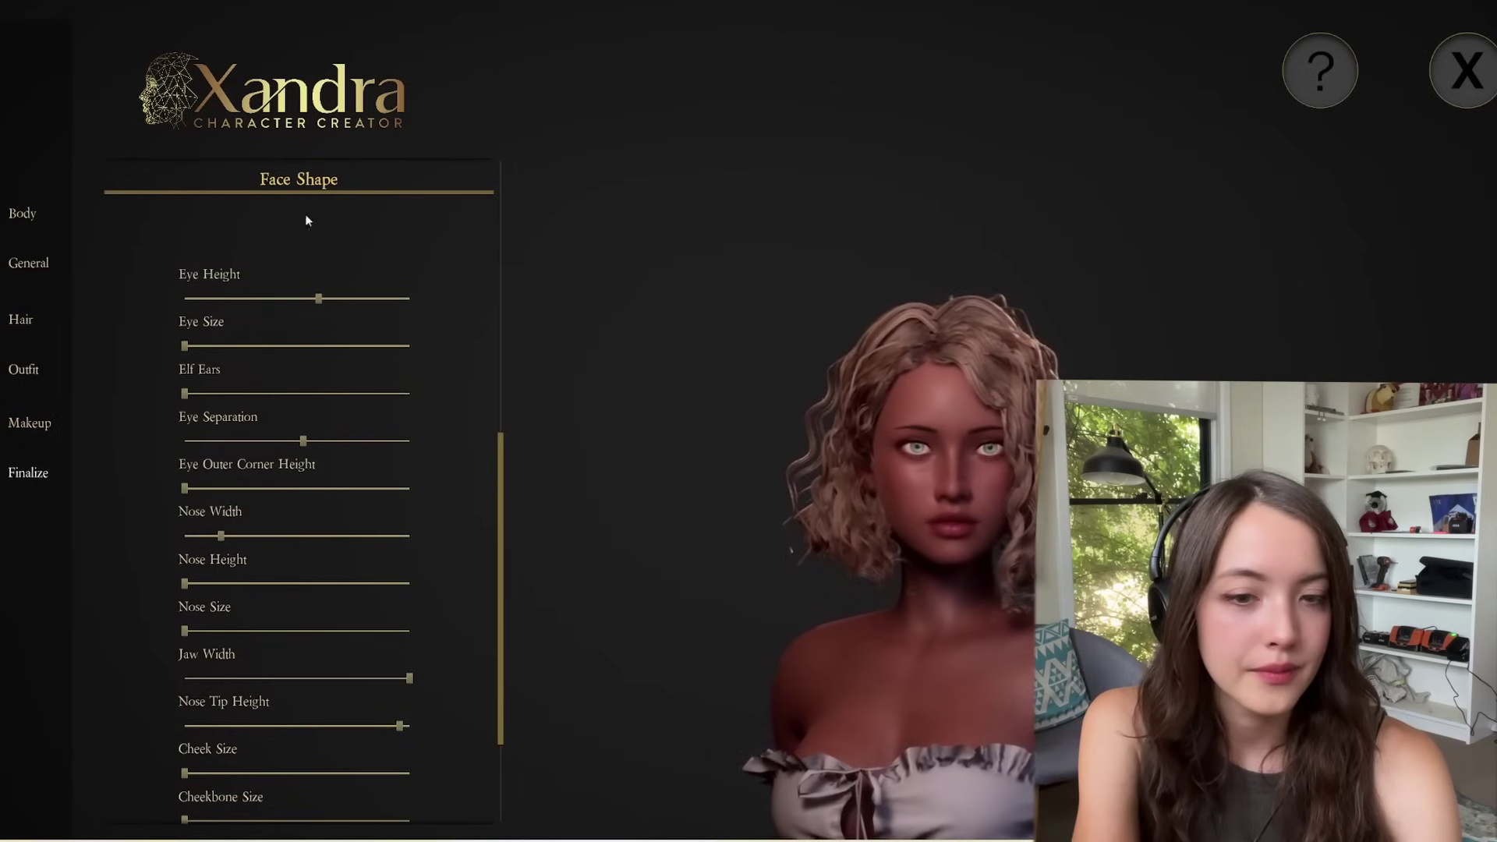
pyautogui.moveTo(270, 298); pyautogui.dragTo(254, 298)
pyautogui.click(286, 346)
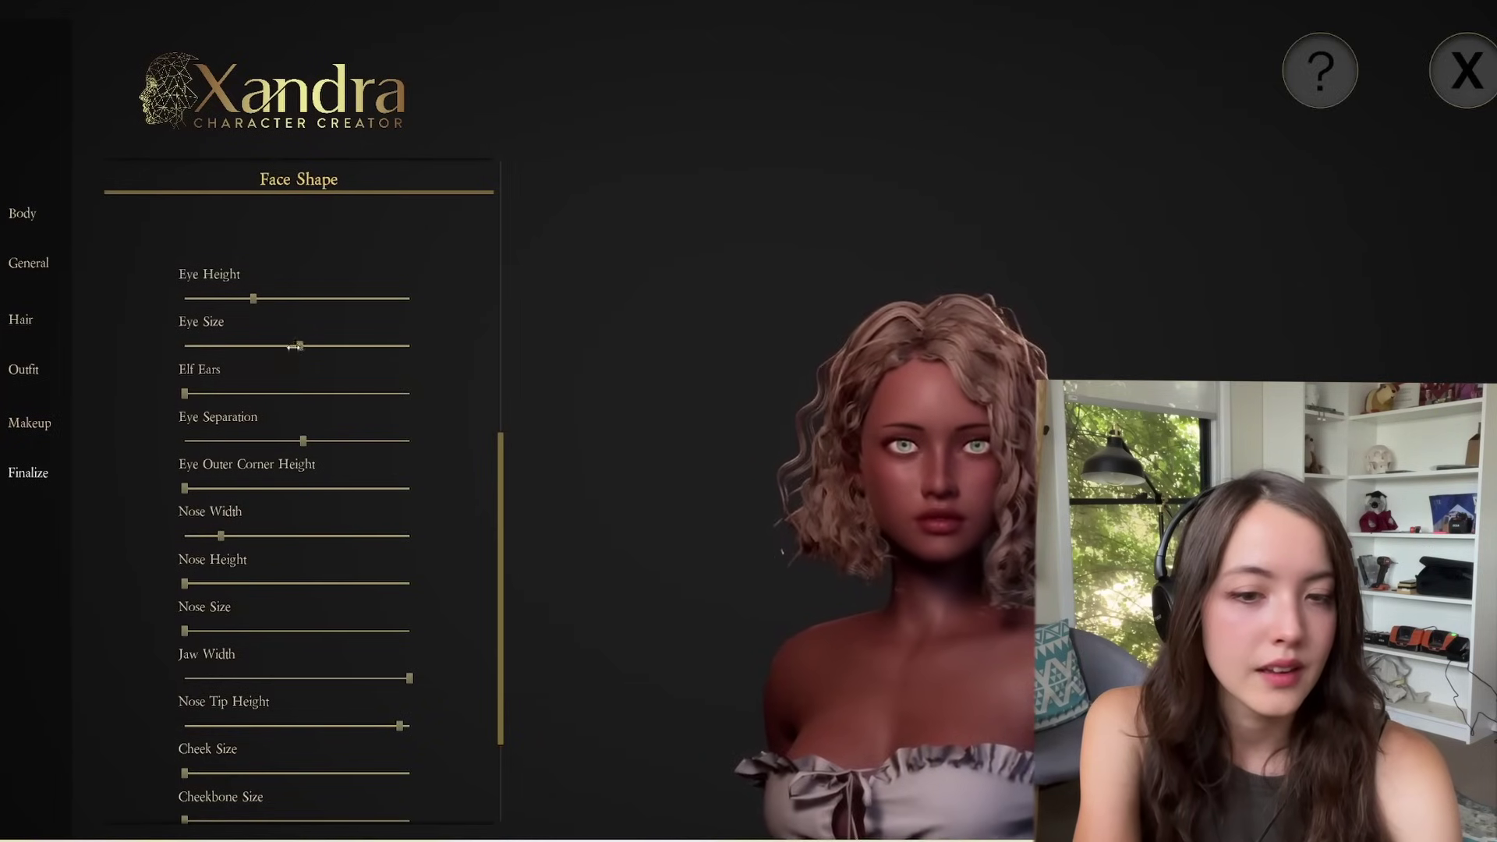
pyautogui.moveTo(287, 347); pyautogui.dragTo(312, 346)
pyautogui.click(385, 393)
pyautogui.moveTo(387, 392); pyautogui.dragTo(393, 393)
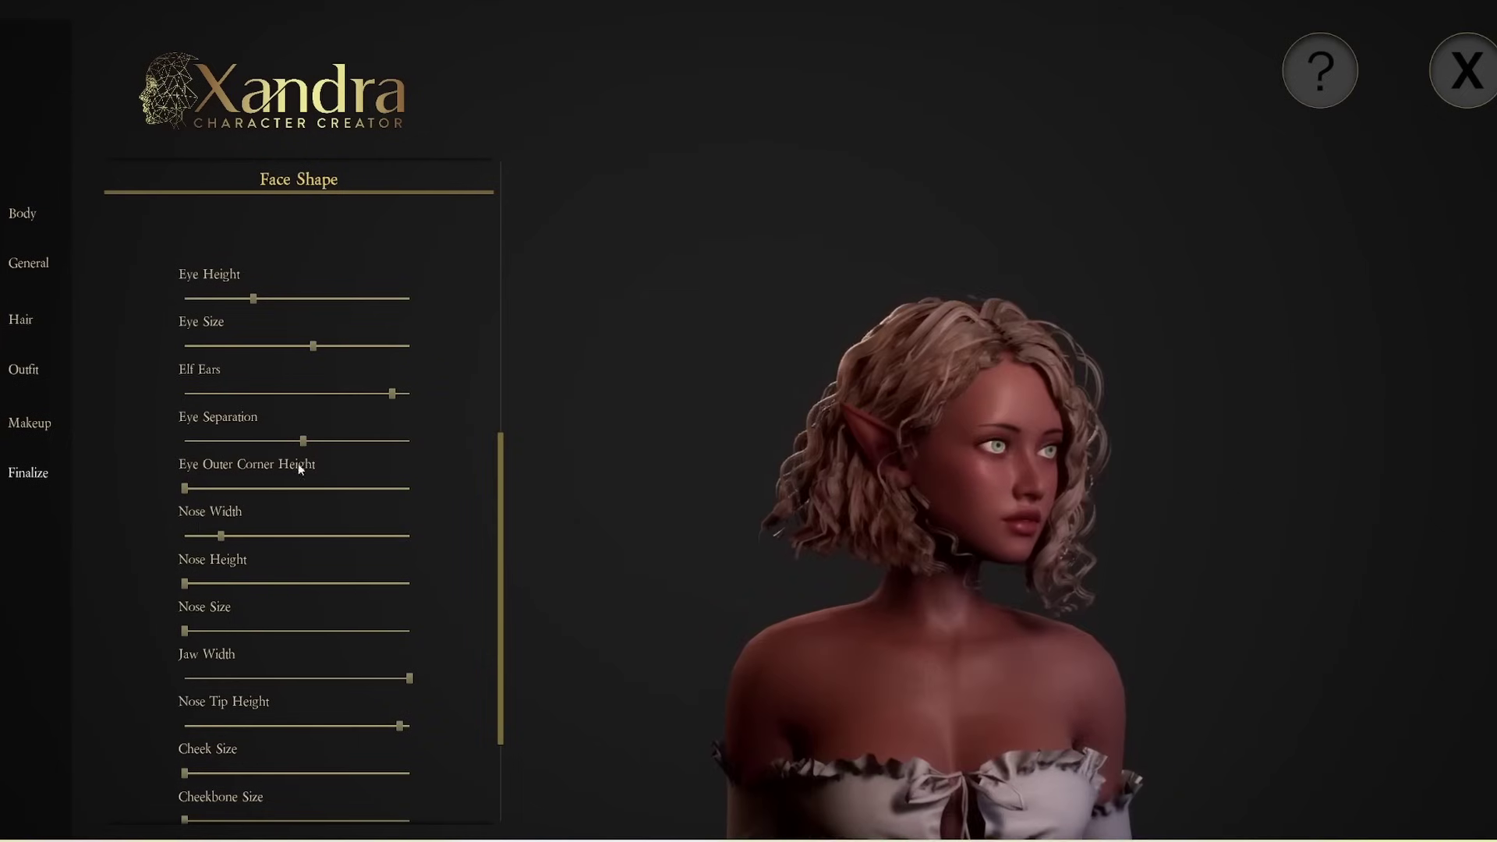
# Raise nose width to about 35 percent and eye outer corner height to about 20 percent of their ranges
pyautogui.click(268, 536)
pyautogui.click(226, 488)
pyautogui.scroll(-3, 224, 672)
pyautogui.scroll(2, 301, 725)
# Try several hairstyles on the character and settle on the long straight one
pyautogui.click(20, 319)
pyautogui.click(318, 351)
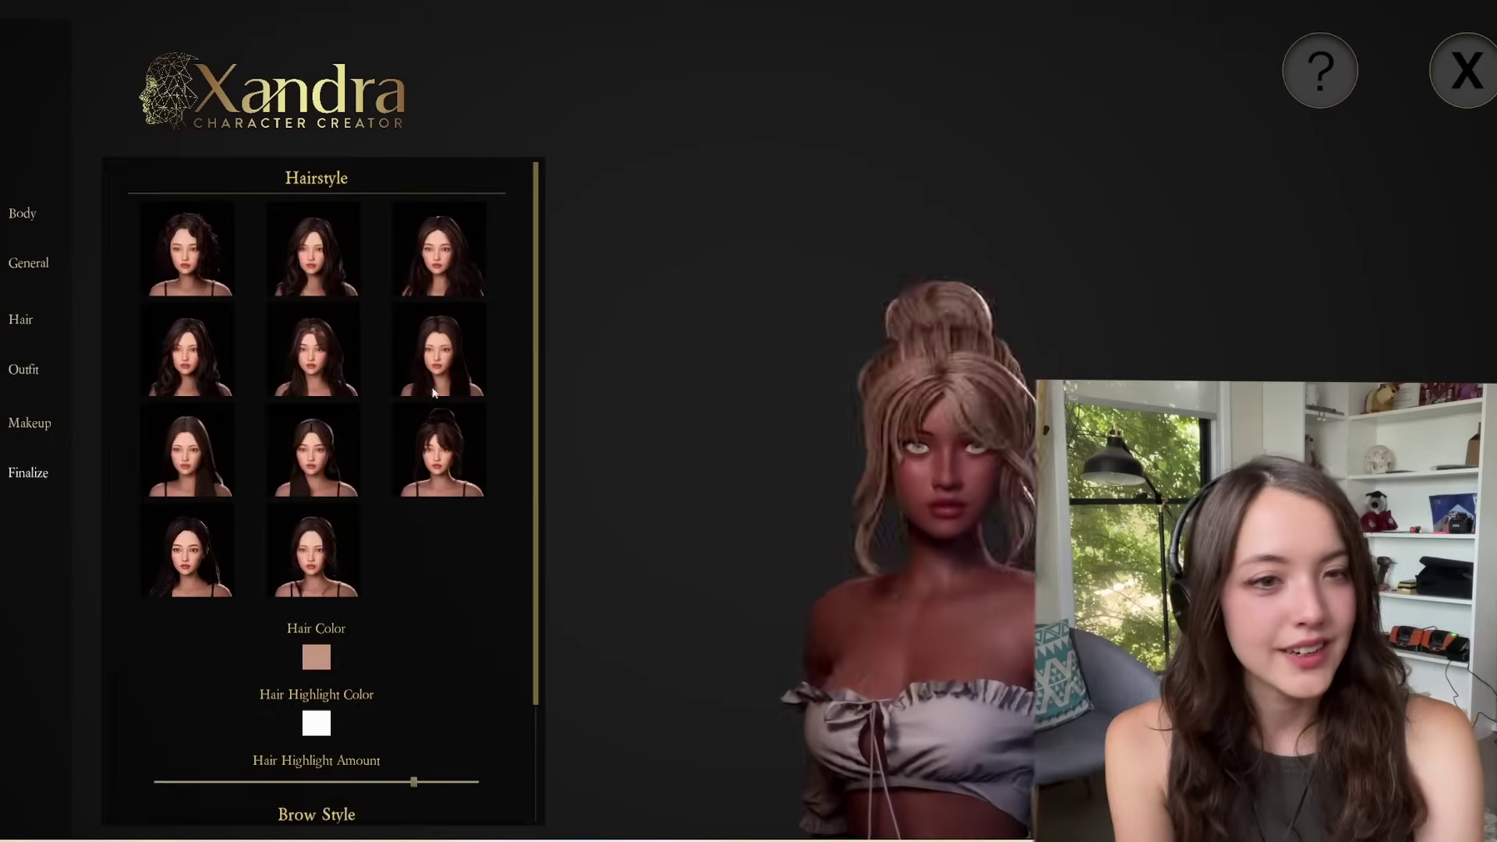
pyautogui.click(190, 546)
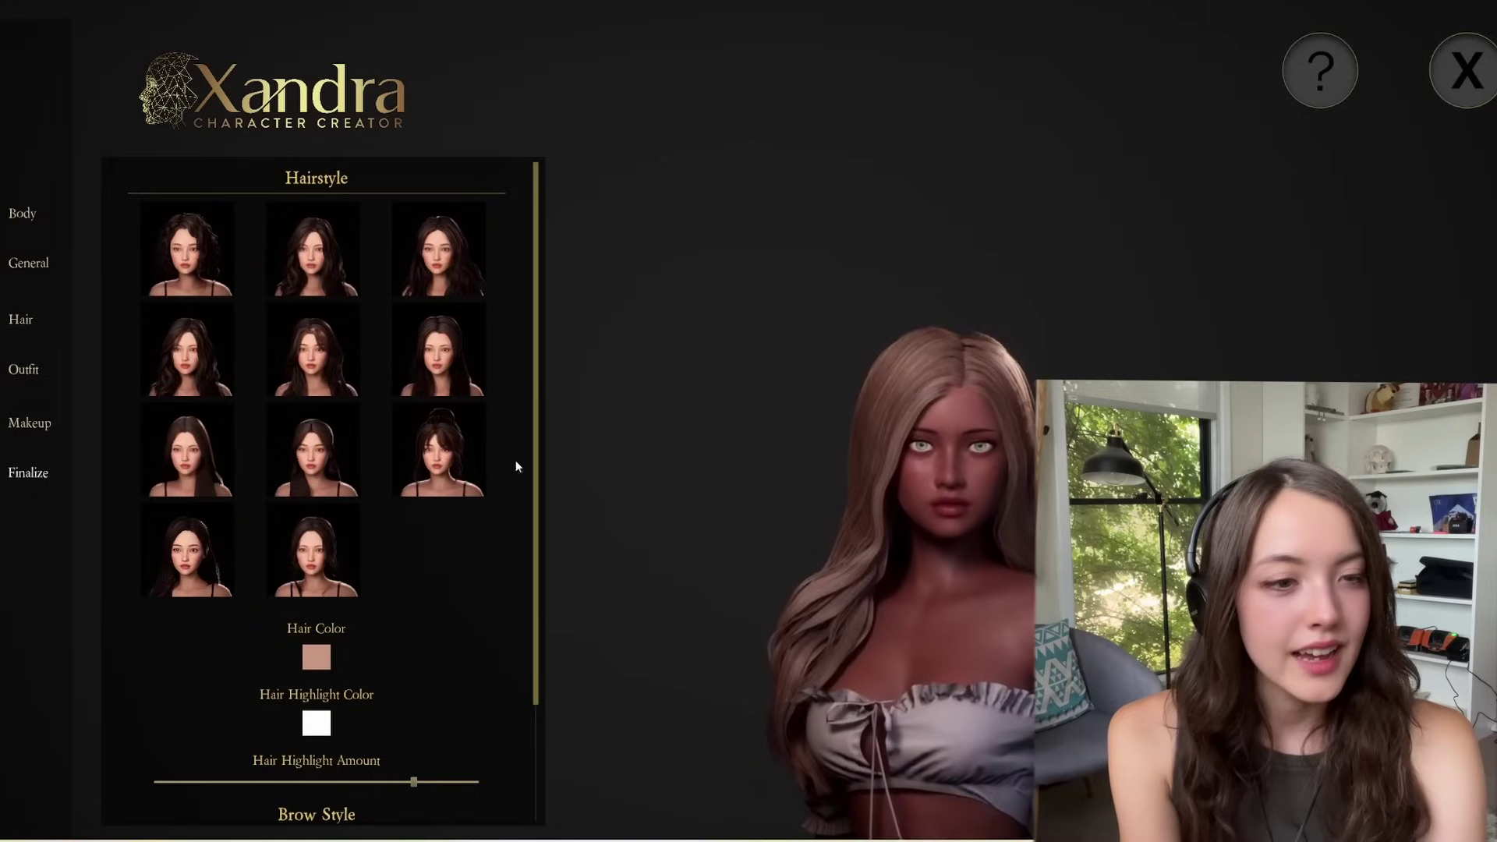
pyautogui.click(405, 389)
pyautogui.scroll(-1, 268, 247)
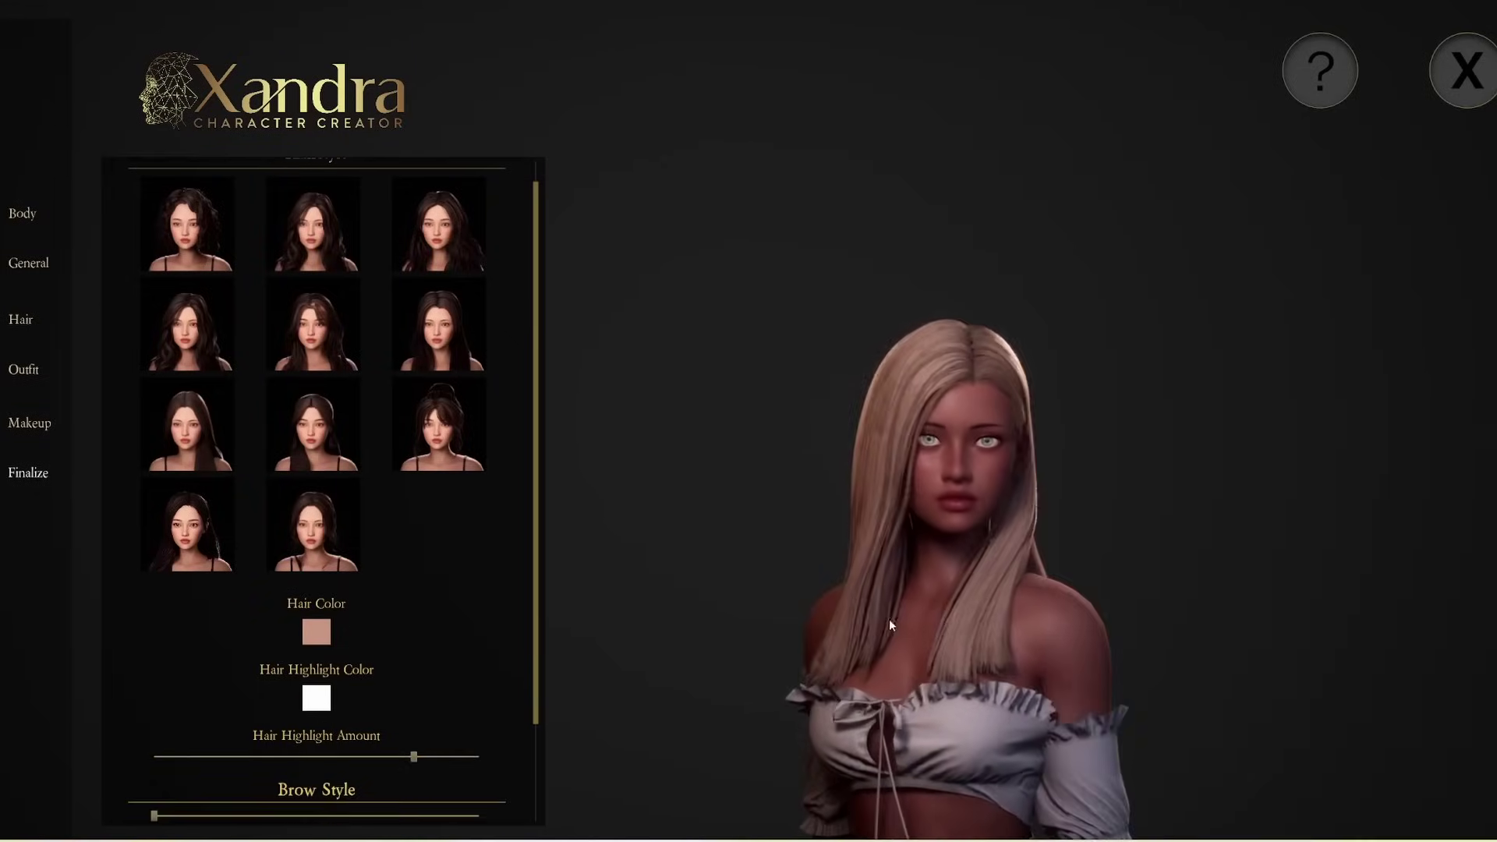
# Change the hair color to dark brown
pyautogui.click(316, 632)
pyautogui.click(599, 538)
pyautogui.click(595, 538)
pyautogui.moveTo(769, 536); pyautogui.dragTo(770, 549)
pyautogui.click(735, 606)
# Set the brow style to about 25 percent of its range and the brow color to black
pyautogui.scroll(-2, 157, 665)
pyautogui.moveTo(153, 692); pyautogui.dragTo(235, 692)
pyautogui.click(316, 751)
pyautogui.moveTo(768, 553); pyautogui.dragTo(769, 575)
pyautogui.click(735, 605)
# Set the hair highlight amount to about 80 percent of its range and the highlight color to turquoise
pyautogui.moveTo(413, 633)
pyautogui.mouseDown()
pyautogui.moveTo(270, 635)
pyautogui.moveTo(421, 634)
pyautogui.mouseUp()
pyautogui.click(315, 574)
pyautogui.moveTo(590, 524); pyautogui.dragTo(661, 493)
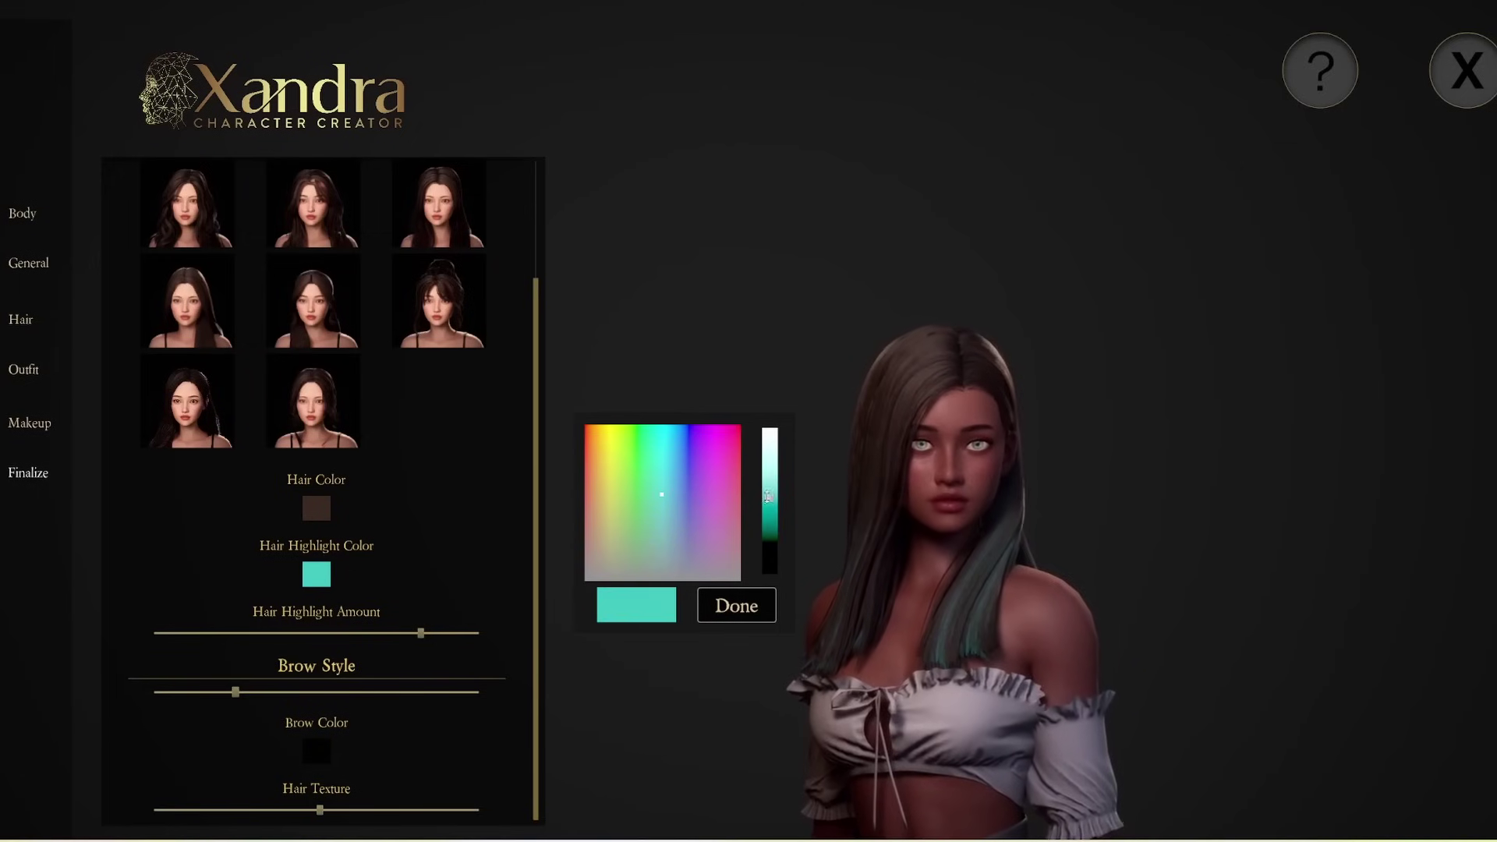
pyautogui.click(731, 606)
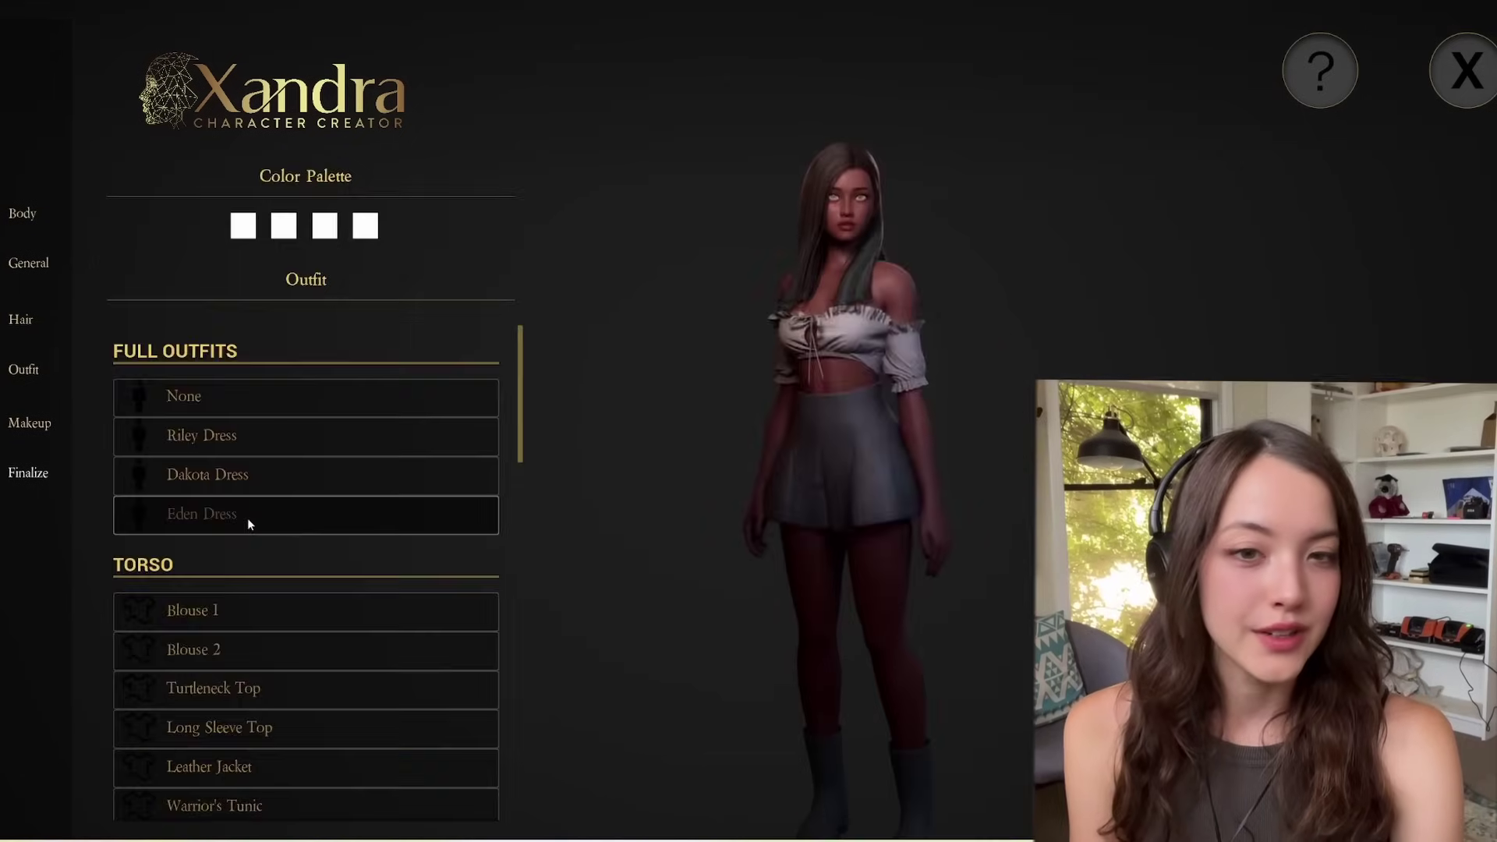
# Try the Eden Dress and the Leather Jacket on the character
pyautogui.click(247, 519)
pyautogui.scroll(-3, 254, 550)
pyautogui.click(260, 615)
pyautogui.scroll(-3, 258, 624)
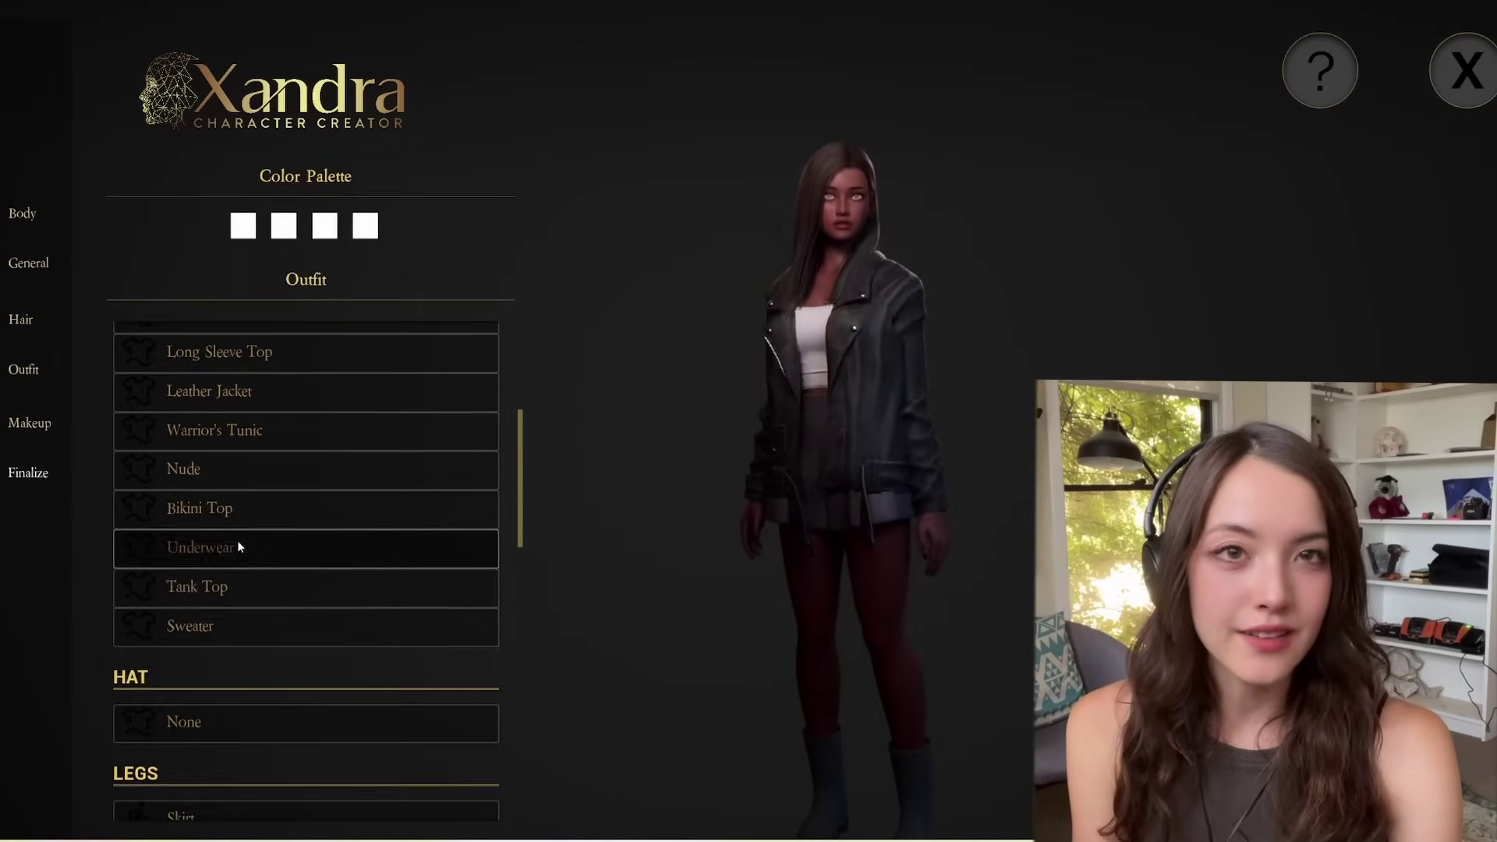
# Dress the character in a white long-sleeved turtleneck, jeans and Calf Boots
pyautogui.click(235, 532)
pyautogui.scroll(-5, 231, 671)
pyautogui.click(271, 710)
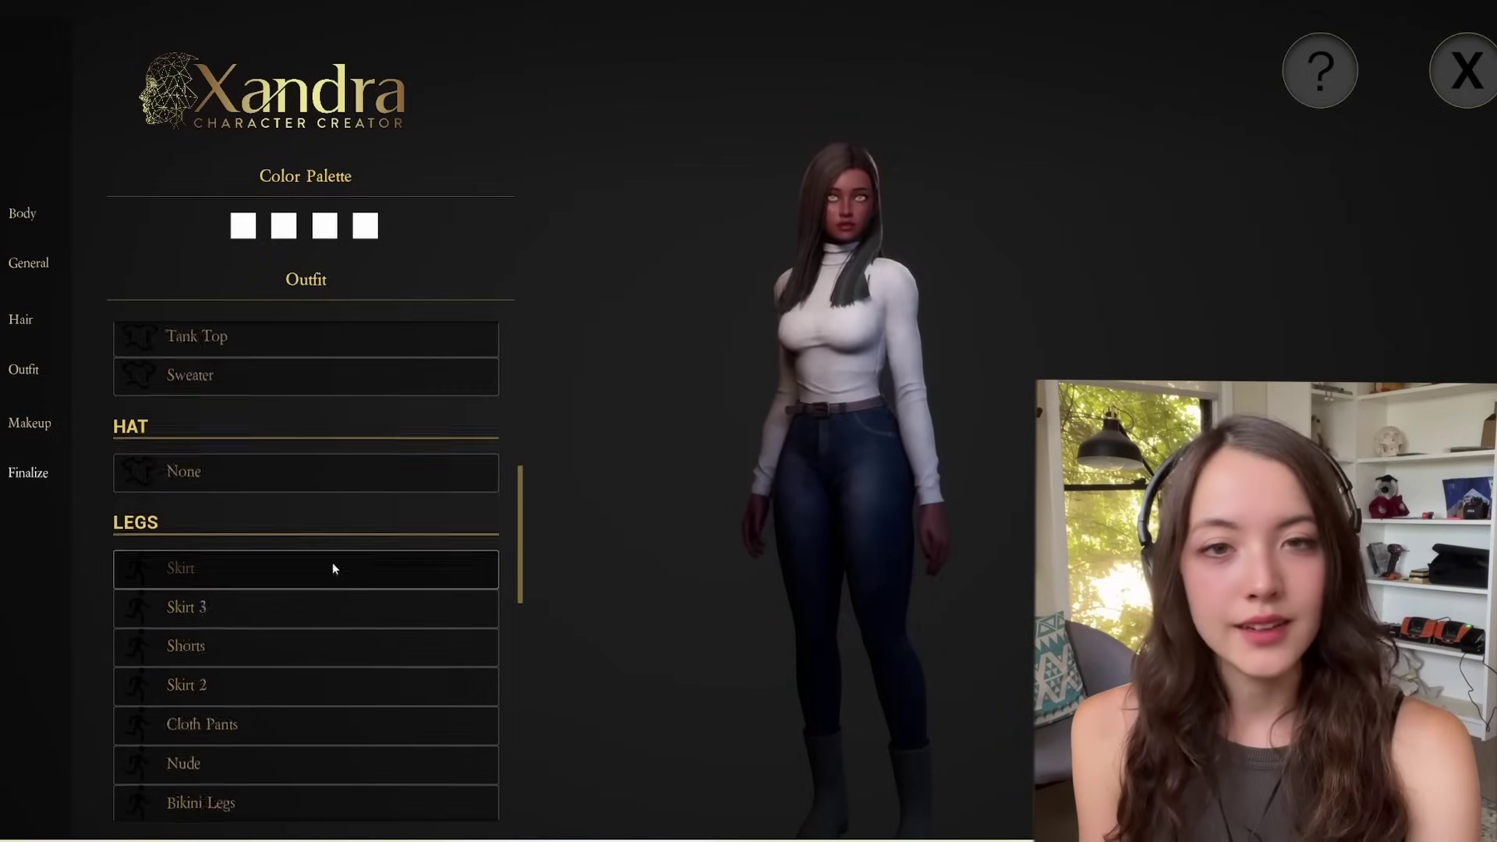
pyautogui.scroll(-4, 333, 568)
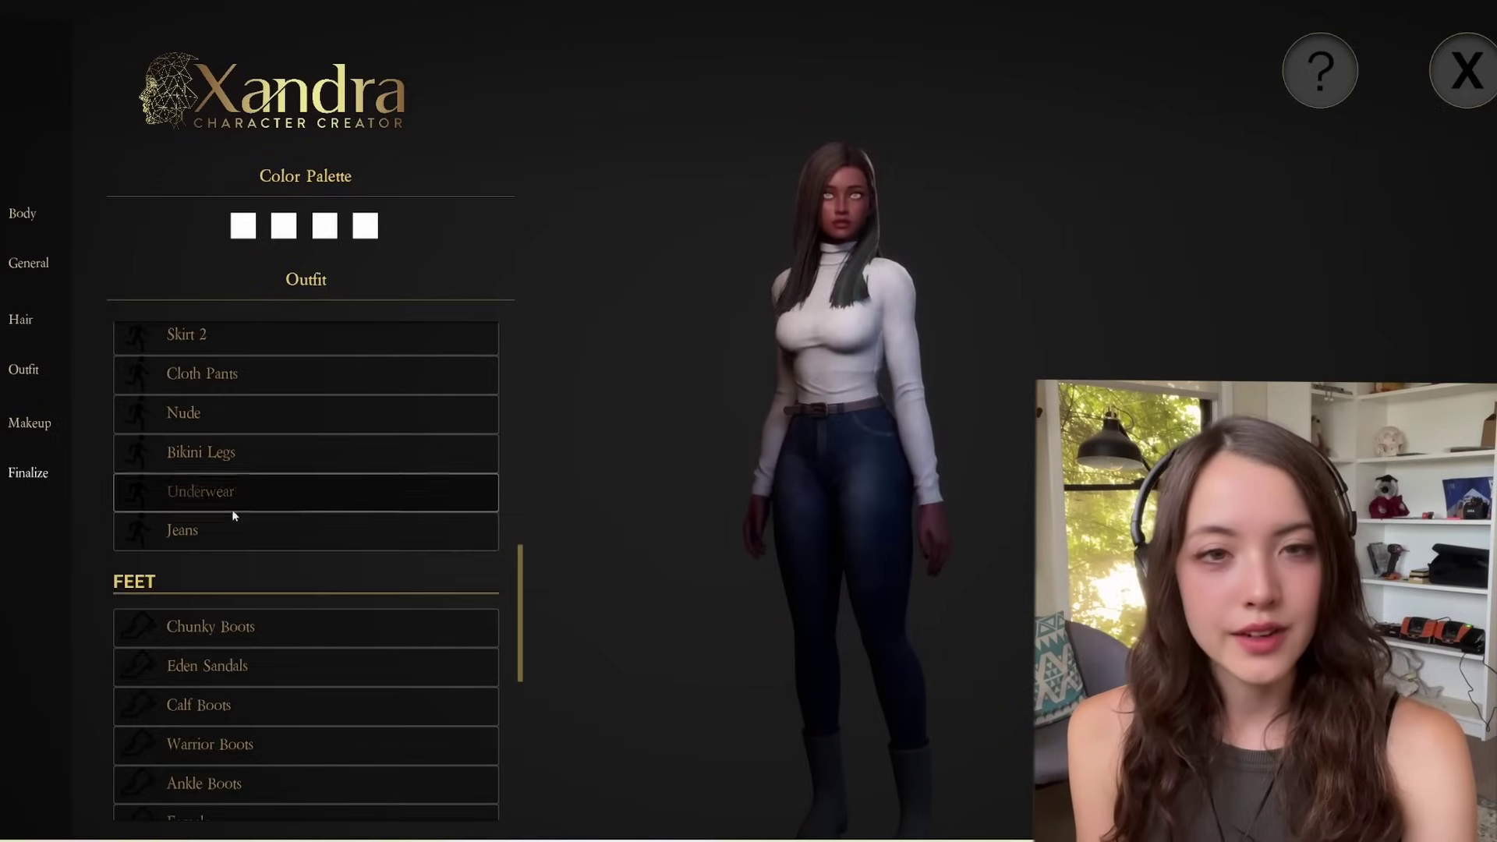
pyautogui.click(233, 705)
pyautogui.scroll(-3, 307, 668)
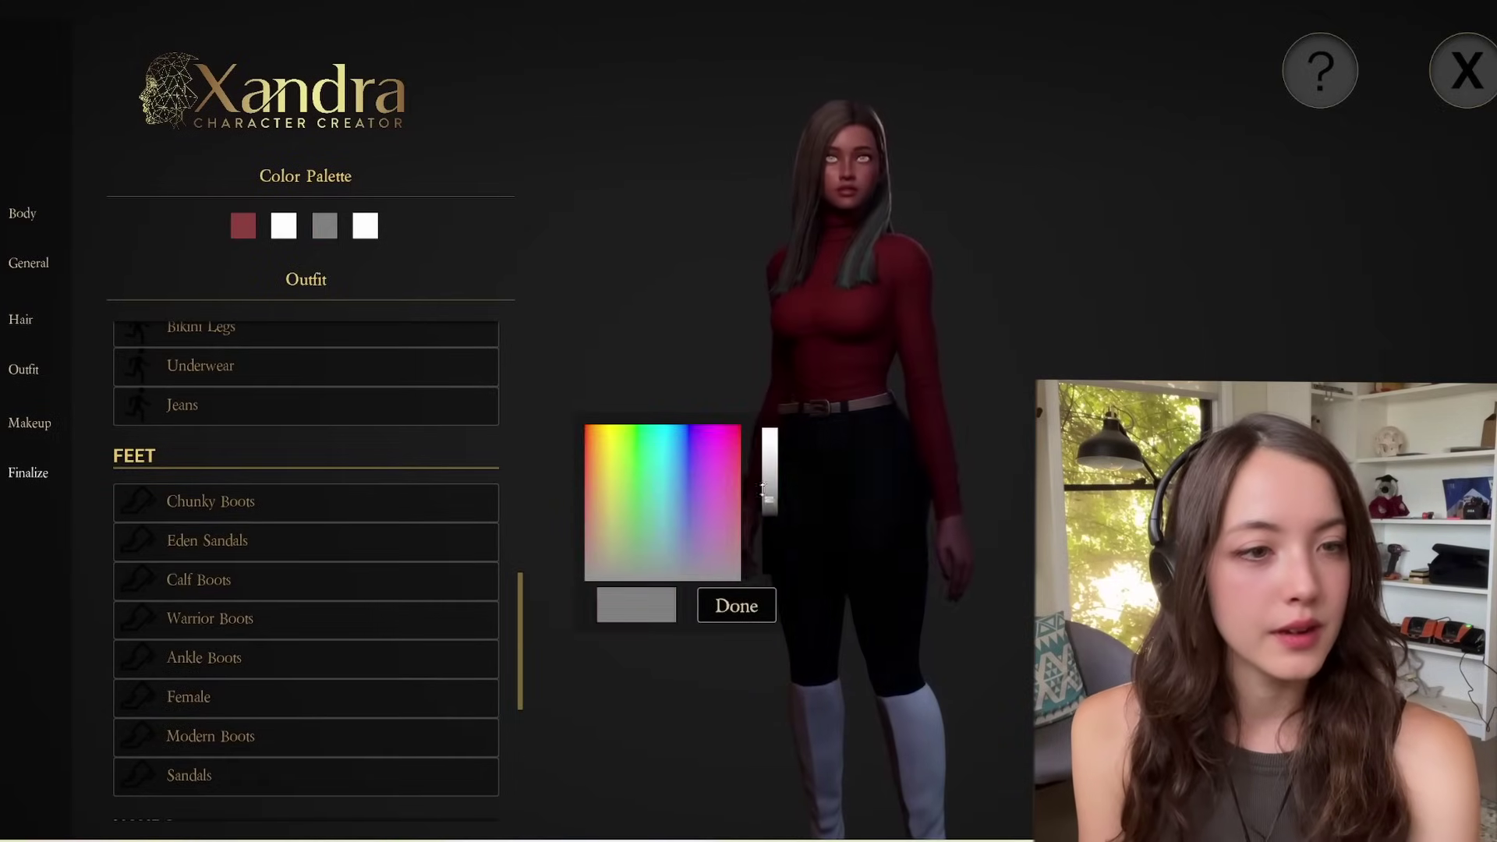
# Set the outfit's third palette color to medium gray and its second palette color to pale gray
pyautogui.click(736, 606)
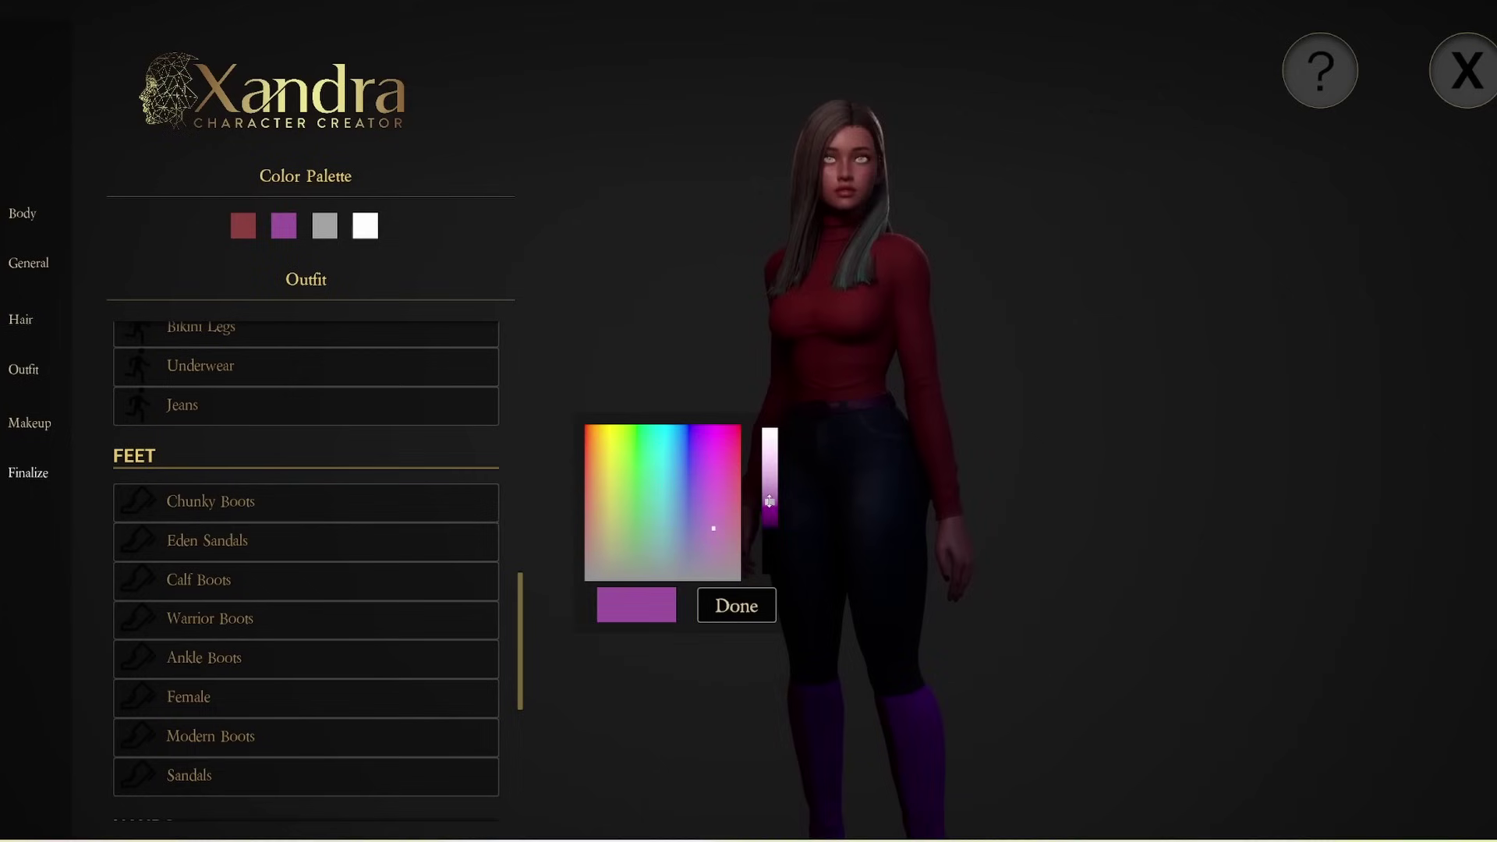
pyautogui.moveTo(713, 525); pyautogui.dragTo(574, 570)
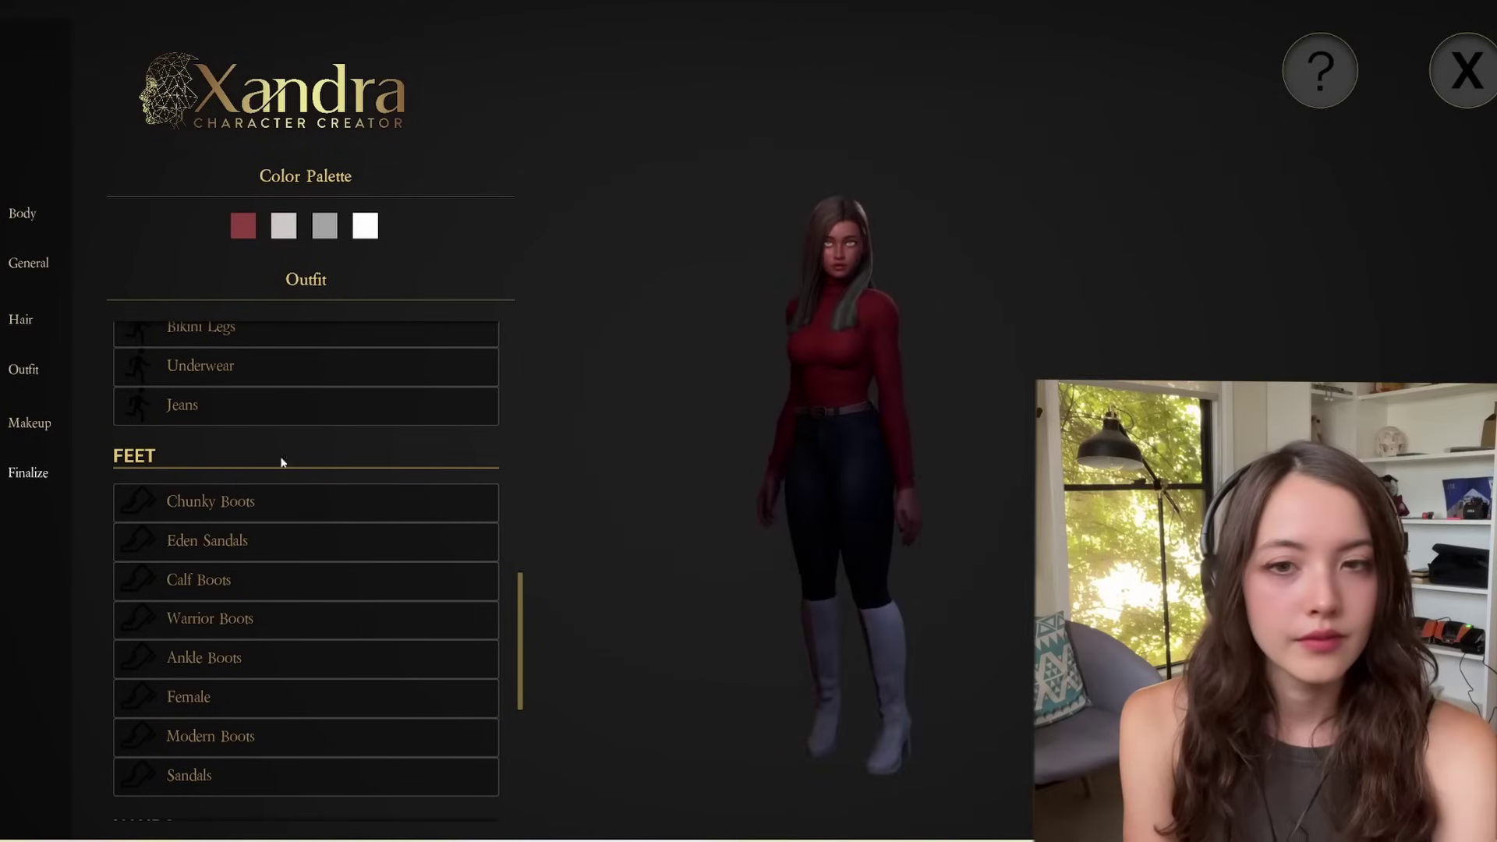
# Raise the eye makeup amount to its maximum and the eye makeup style to about 85 percent of its range
pyautogui.click(30, 427)
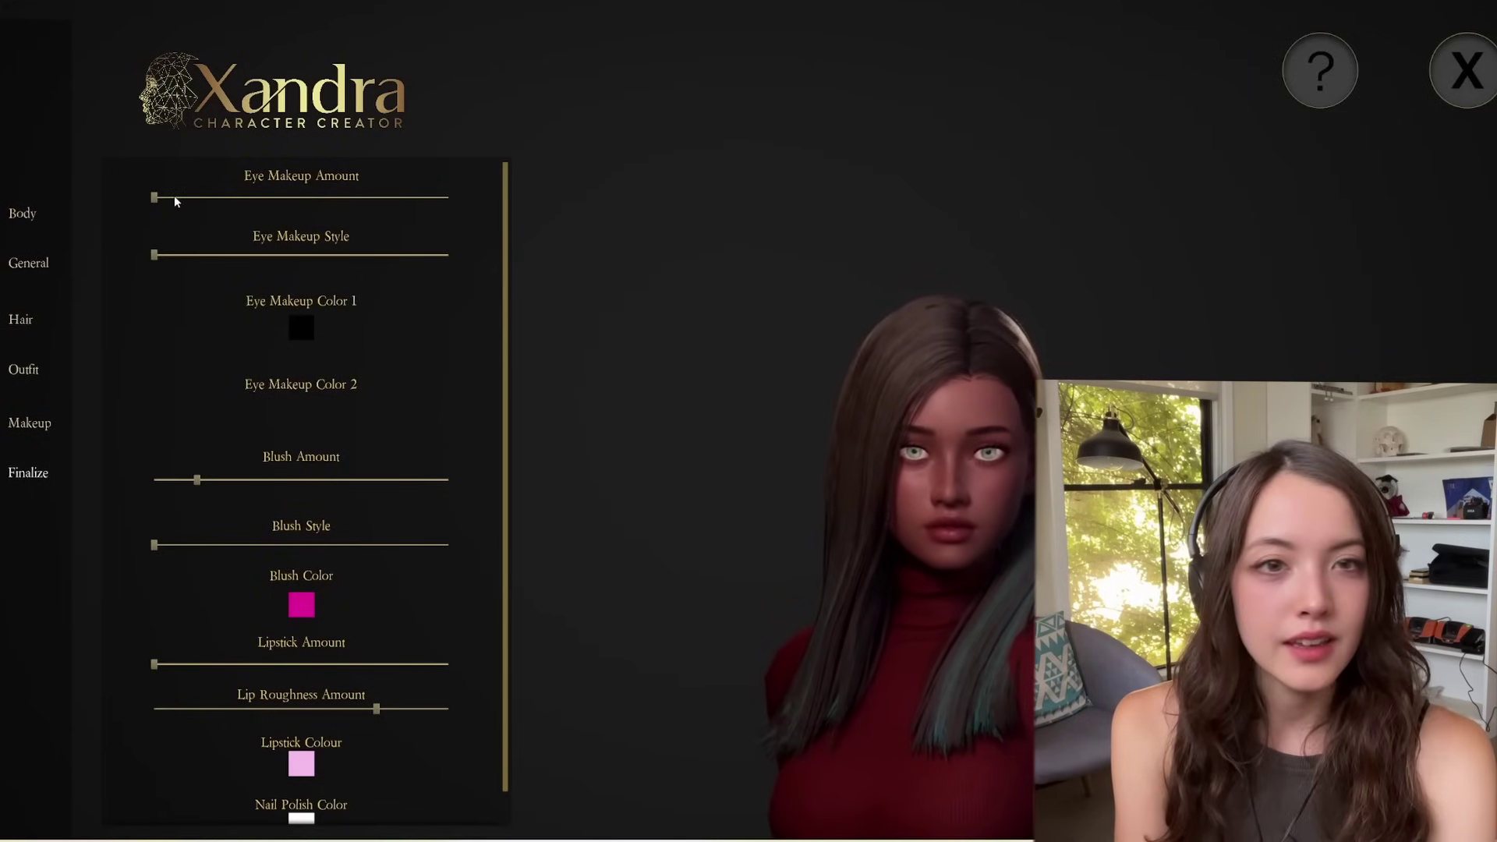
pyautogui.moveTo(174, 197); pyautogui.dragTo(468, 194)
pyautogui.moveTo(210, 255); pyautogui.dragTo(413, 257)
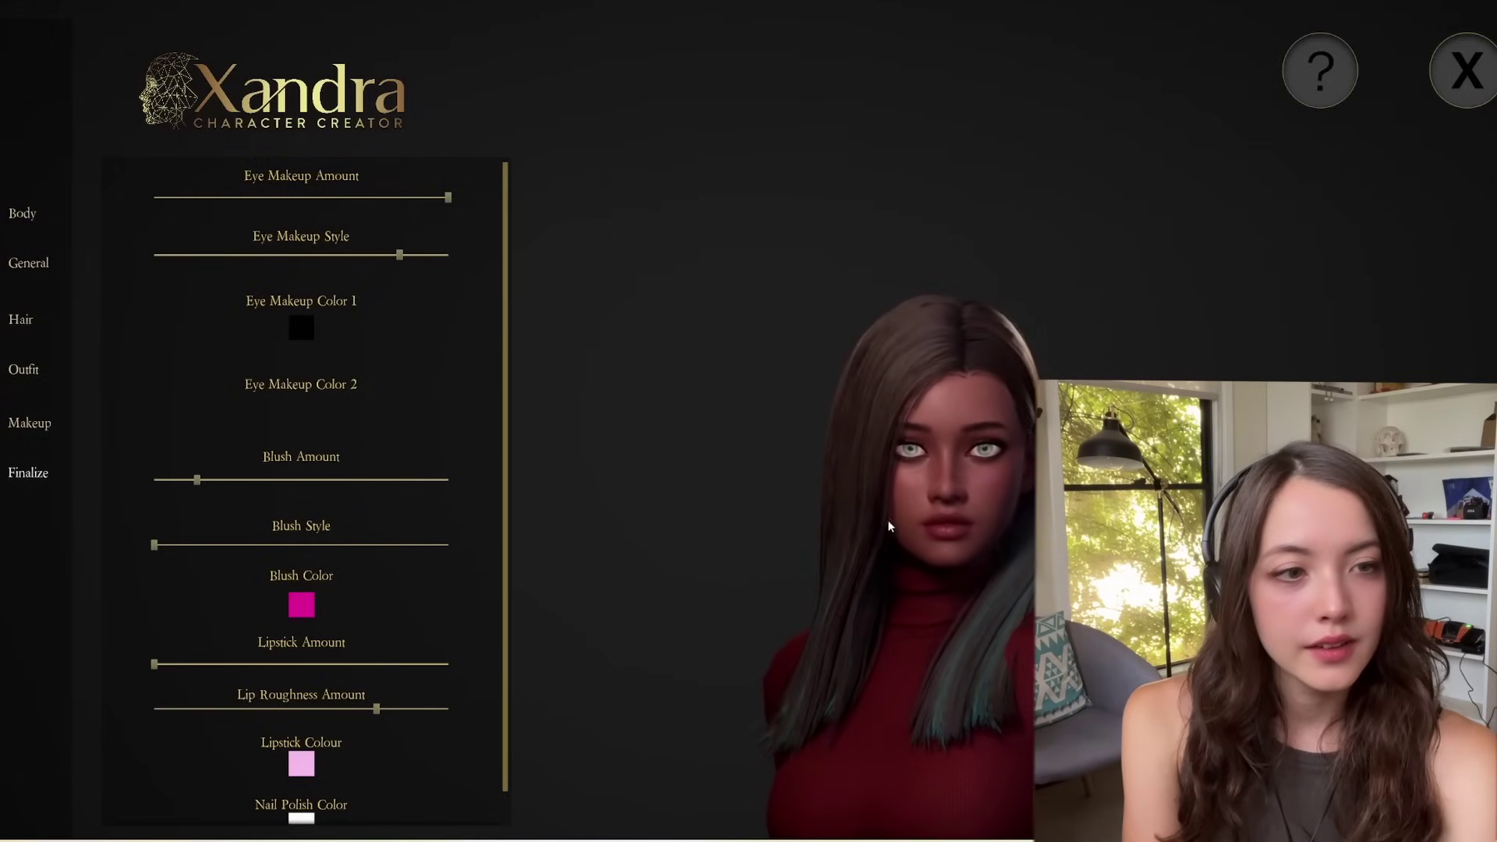
# Try red for eye makeup color 1
pyautogui.click(301, 328)
pyautogui.click(739, 495)
pyautogui.moveTo(770, 550); pyautogui.dragTo(770, 518)
pyautogui.click(737, 606)
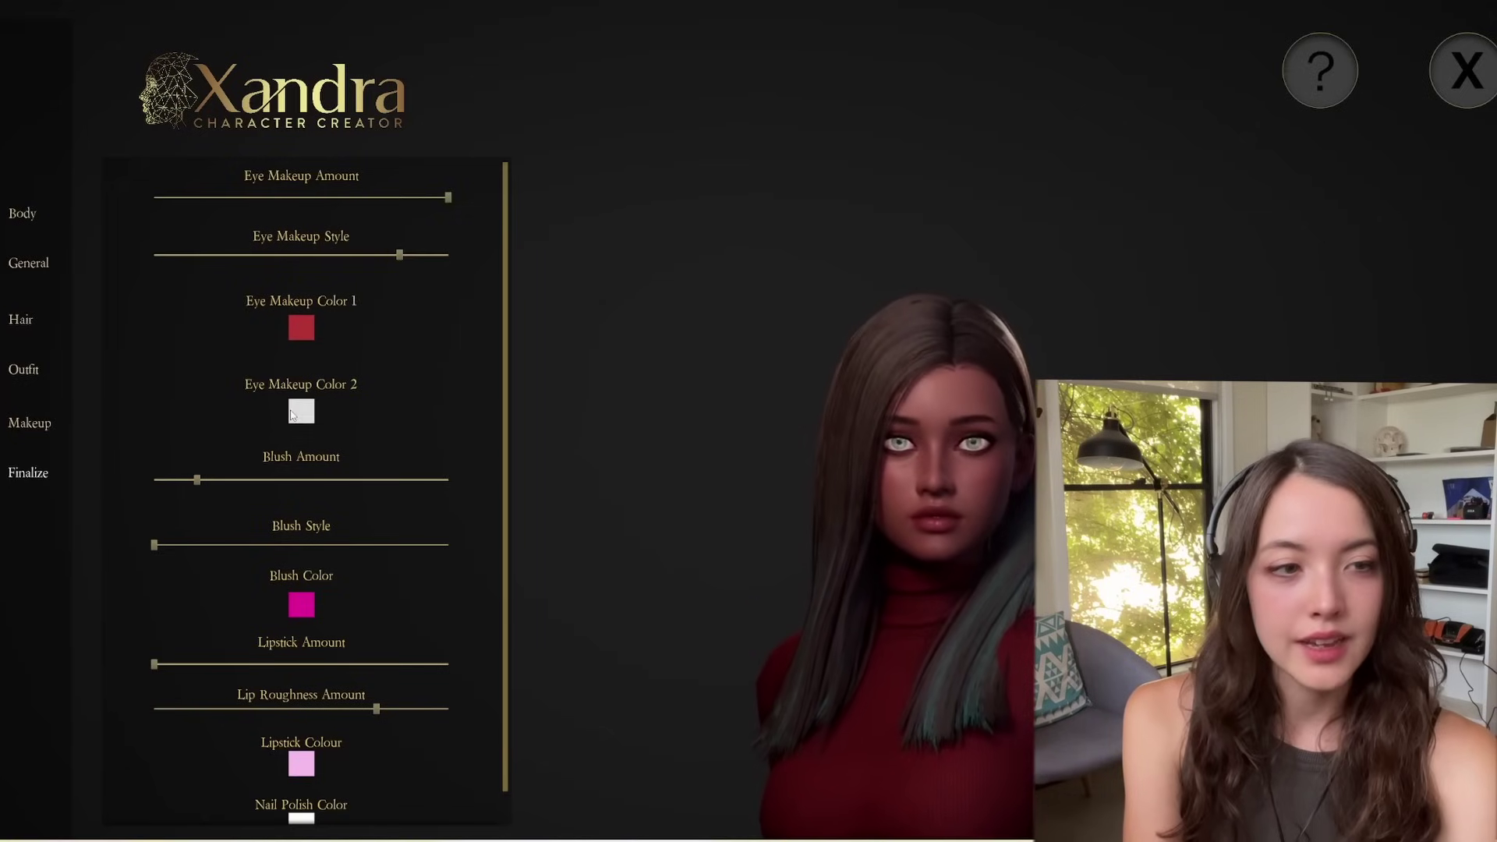
# Set eye makeup color 2 to a deep red
pyautogui.click(301, 411)
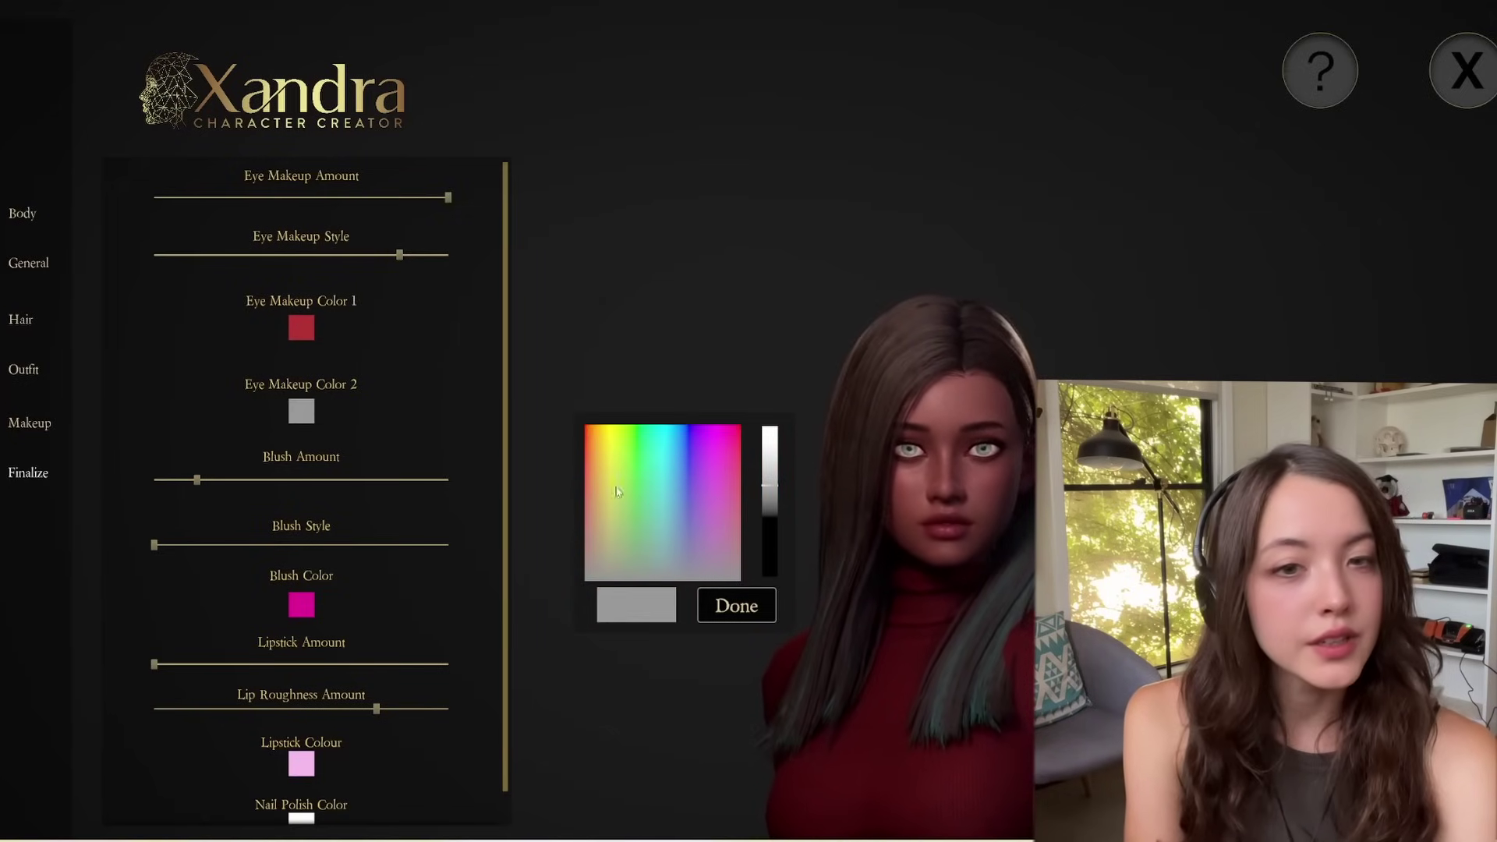
pyautogui.moveTo(577, 464); pyautogui.dragTo(572, 453)
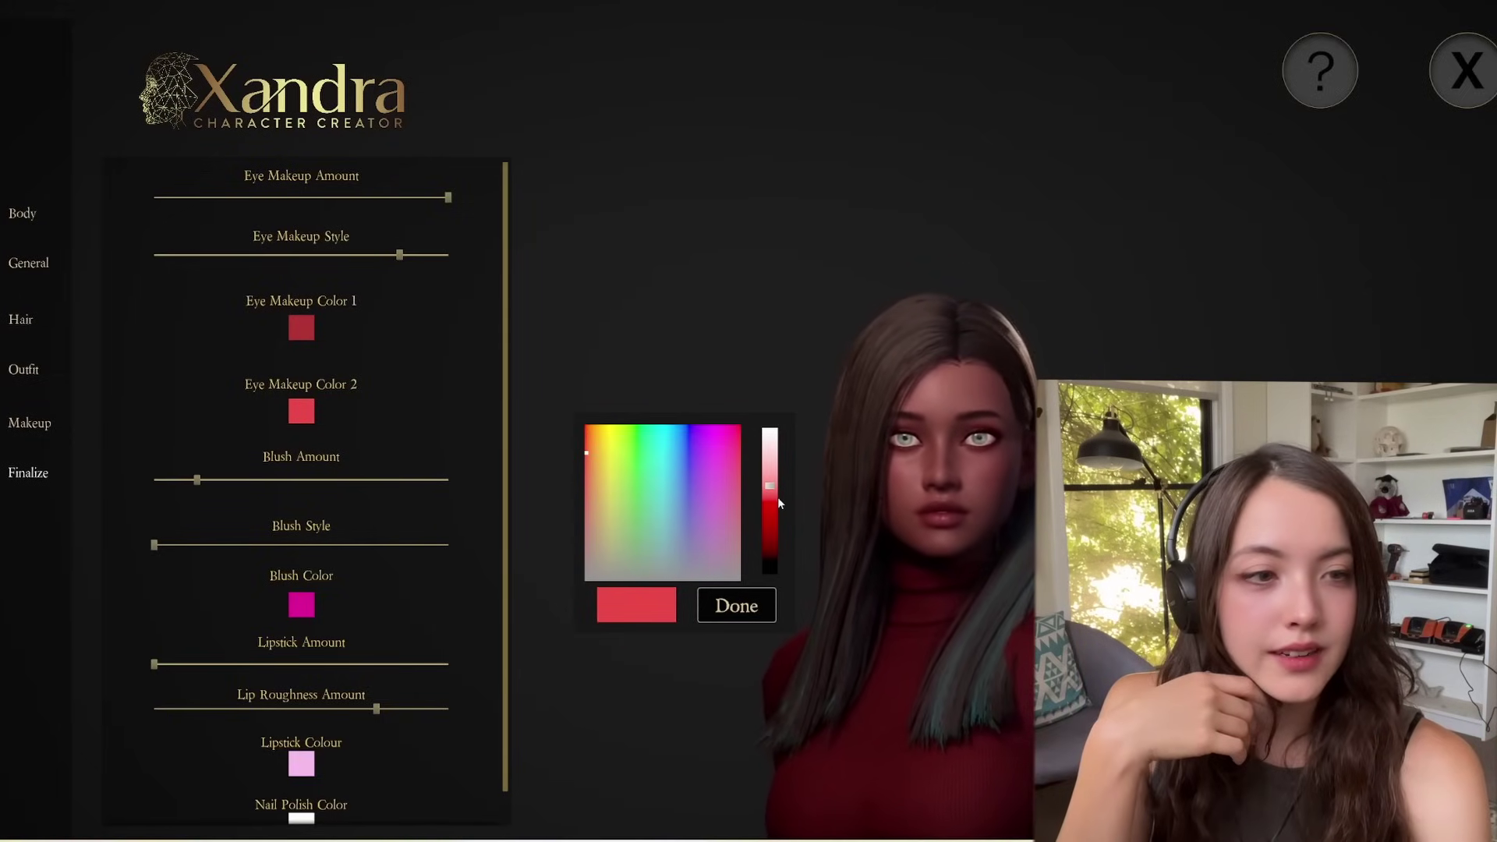
pyautogui.click(771, 518)
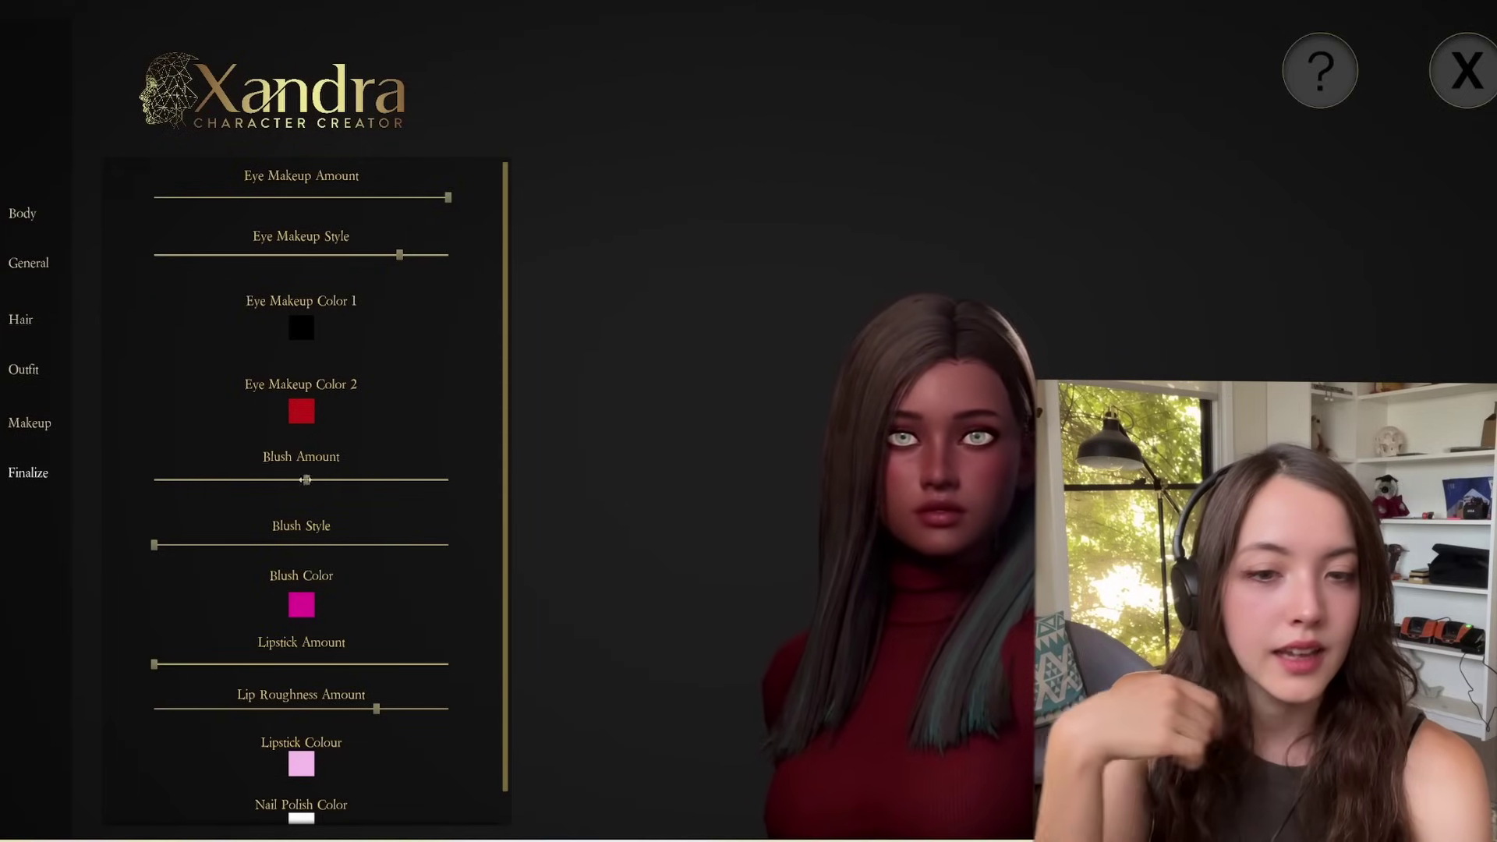
# Reduce the lip roughness amount to about 10 percent of its range and set the nail polish color to dark gray
pyautogui.scroll(-1, 308, 573)
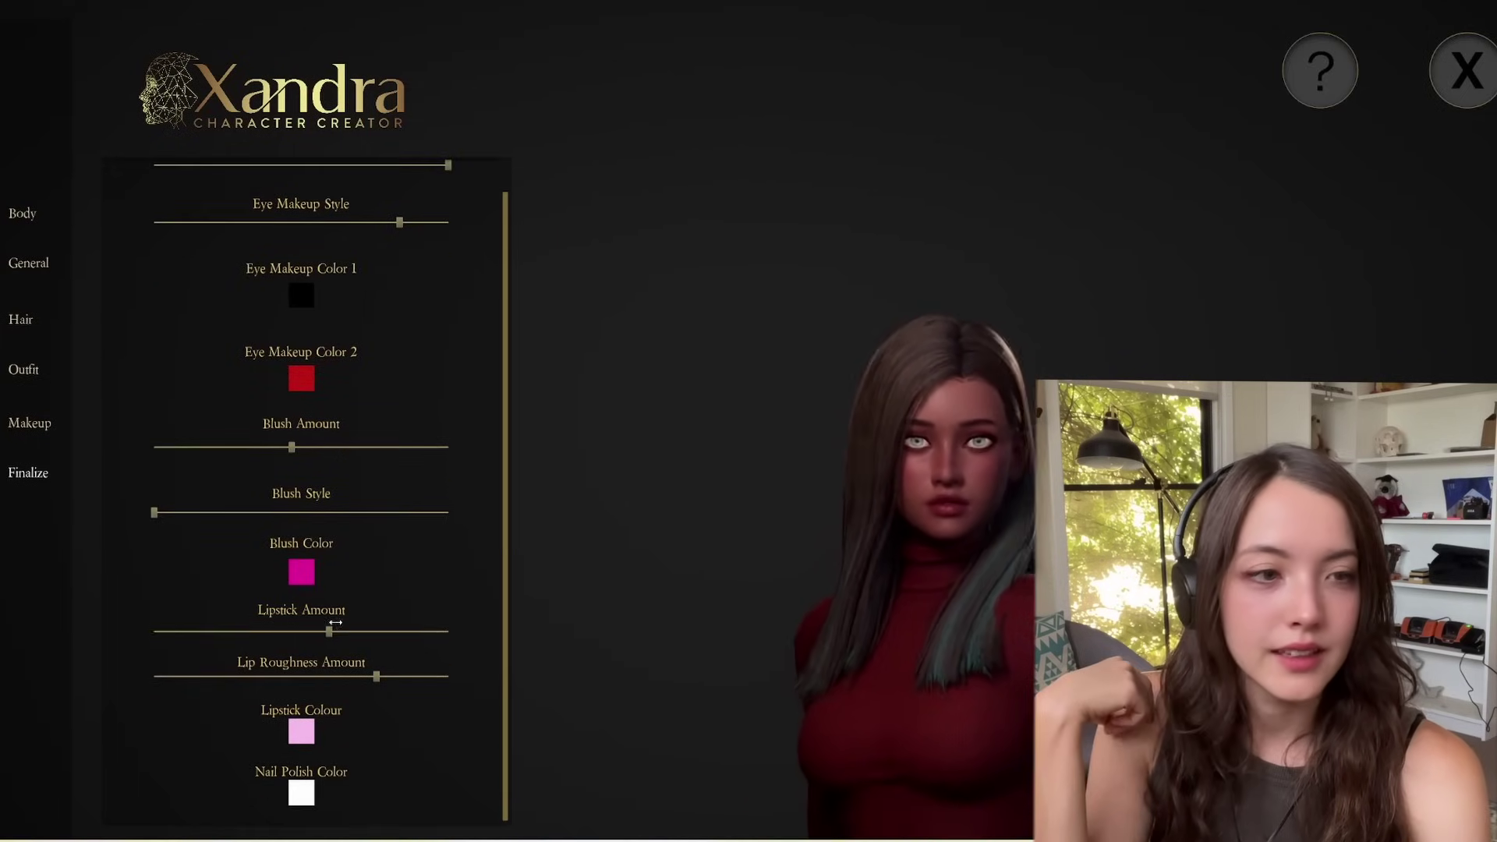
pyautogui.moveTo(353, 677); pyautogui.dragTo(205, 674)
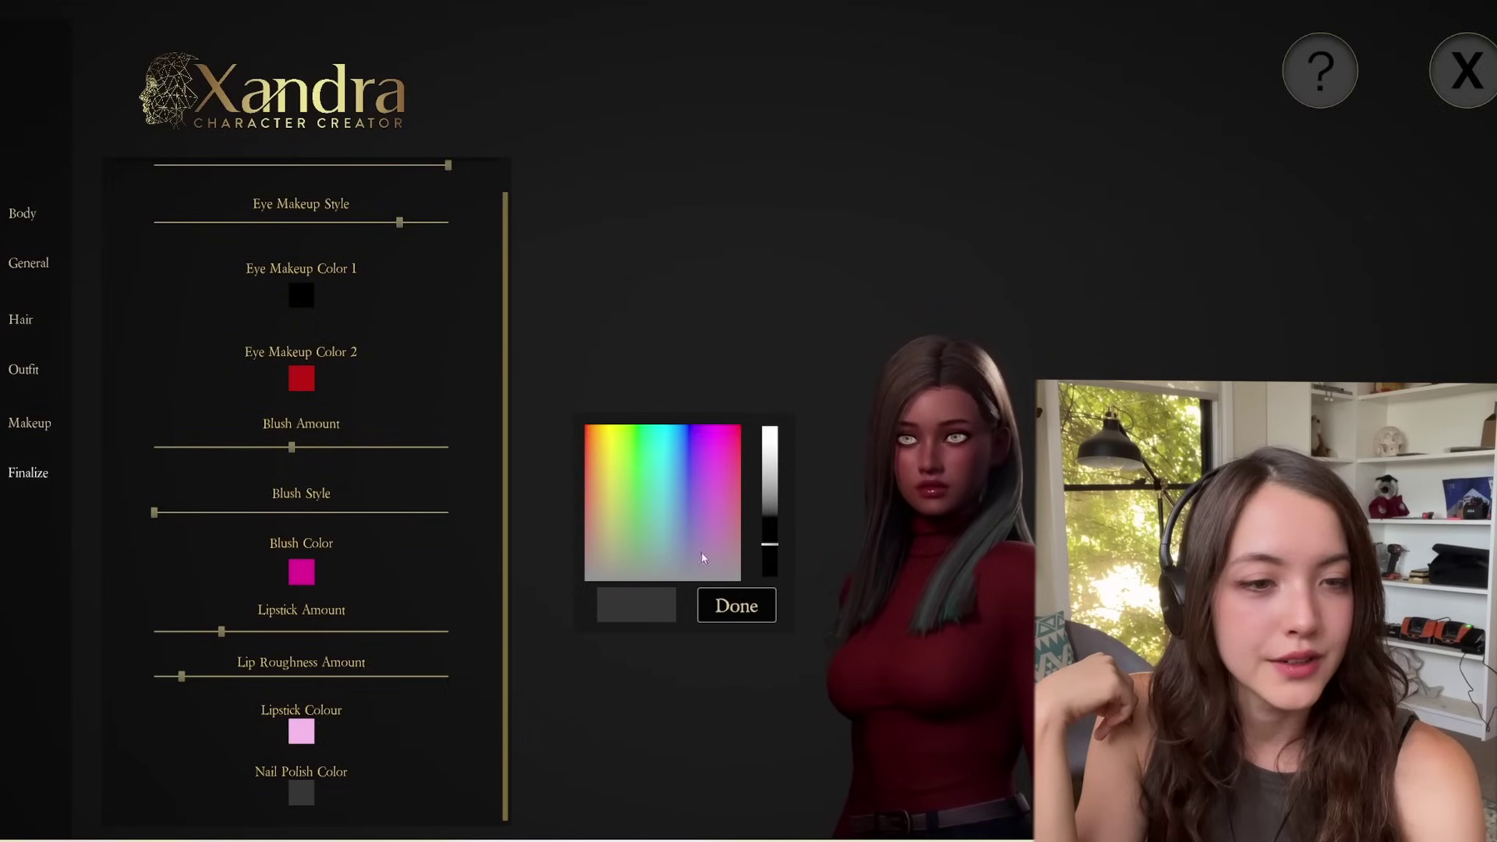
pyautogui.click(736, 606)
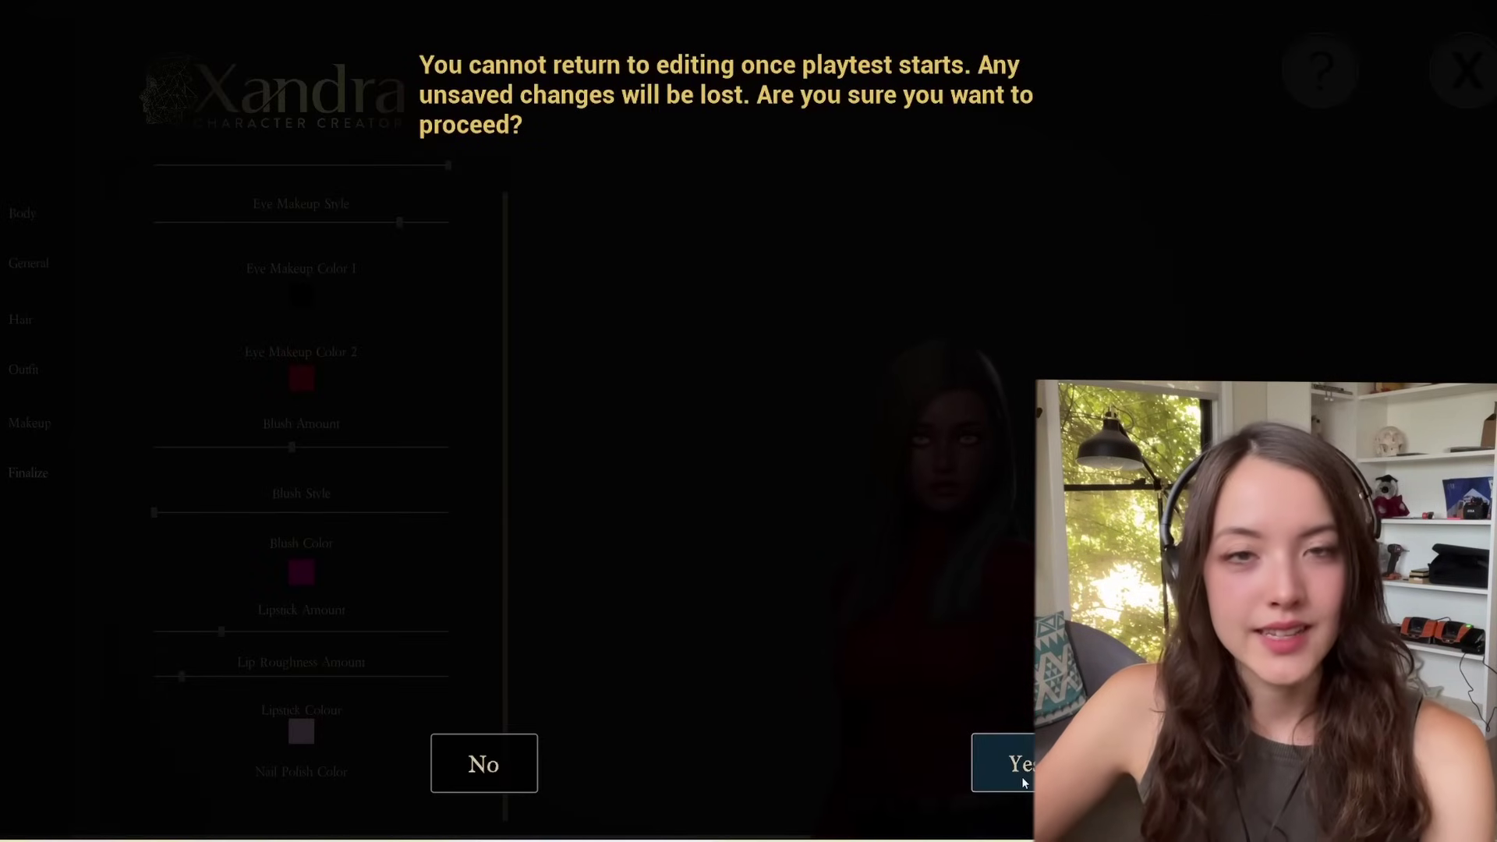
# Start the playtest, accepting that editing ends and unsaved changes are lost
pyautogui.click(1025, 782)
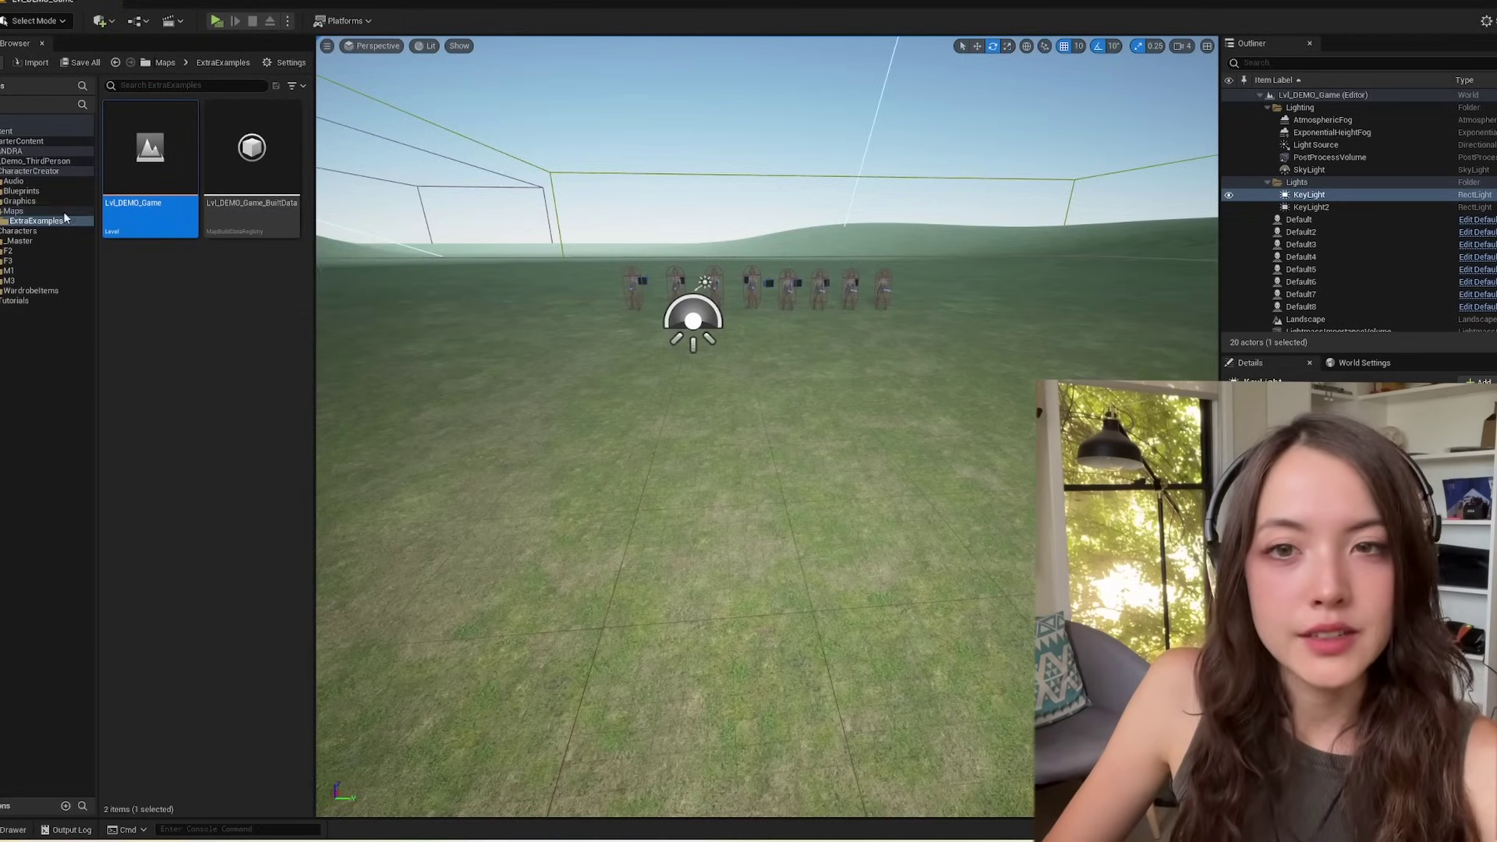
# Duplicate the Default blueprint in the ExampleCharacters folder and name the copy Amy
pyautogui.click(33, 170)
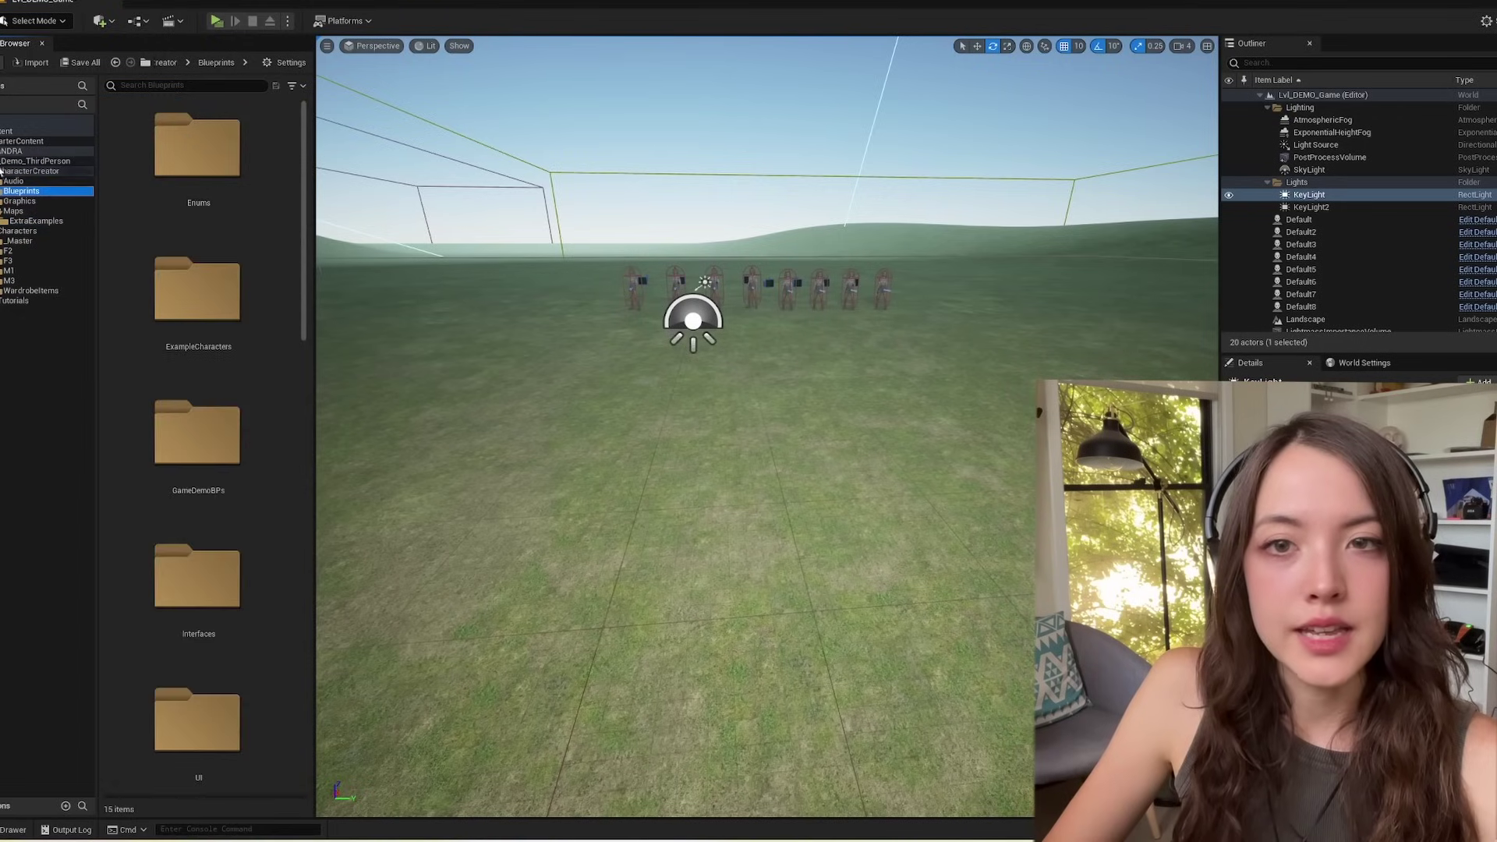
pyautogui.click(17, 191)
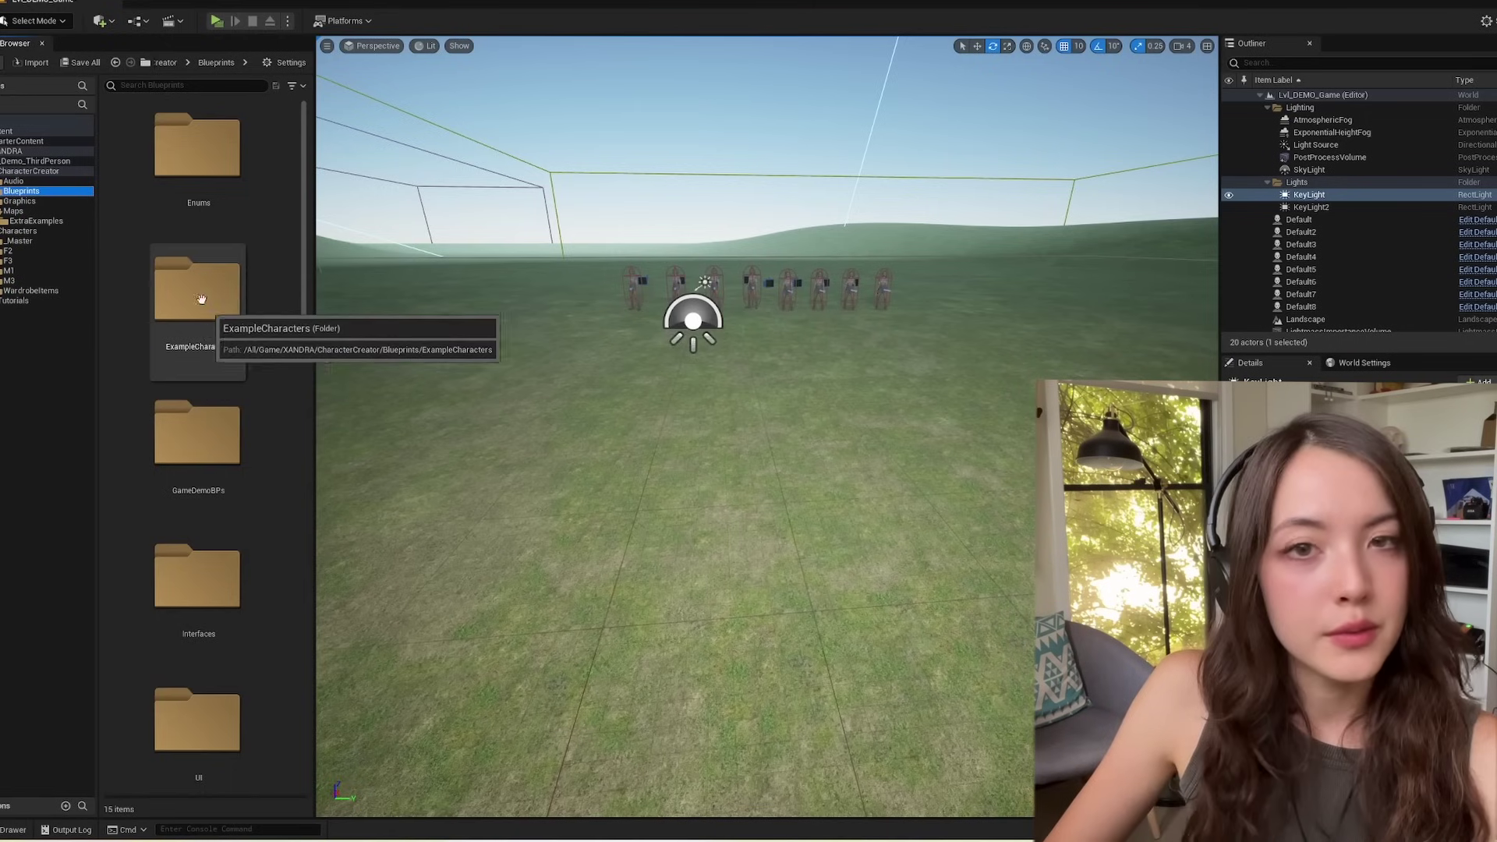
pyautogui.doubleClick(195, 286)
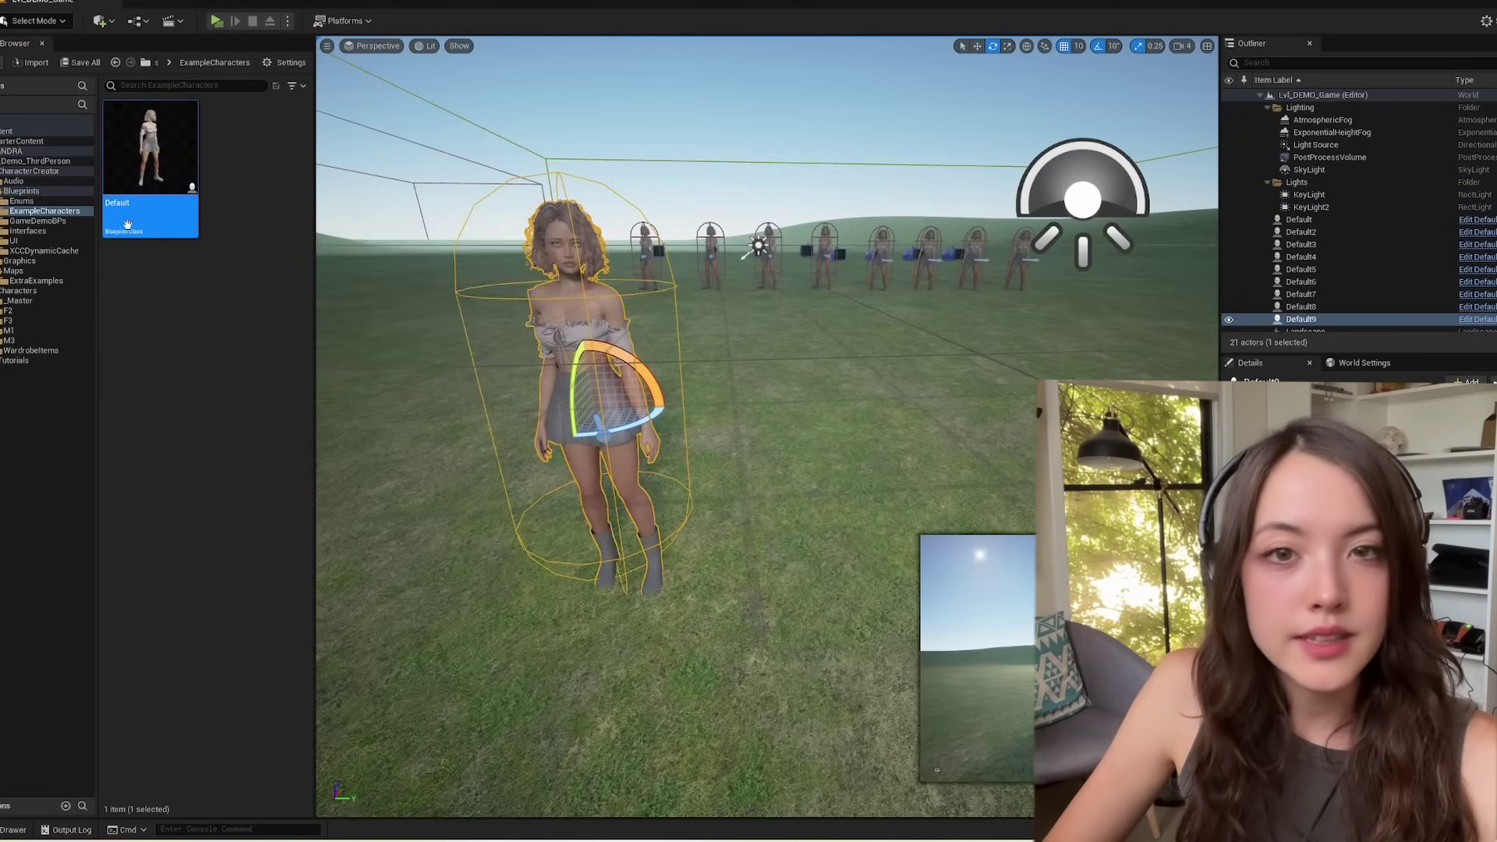
pyautogui.rightClick(163, 156)
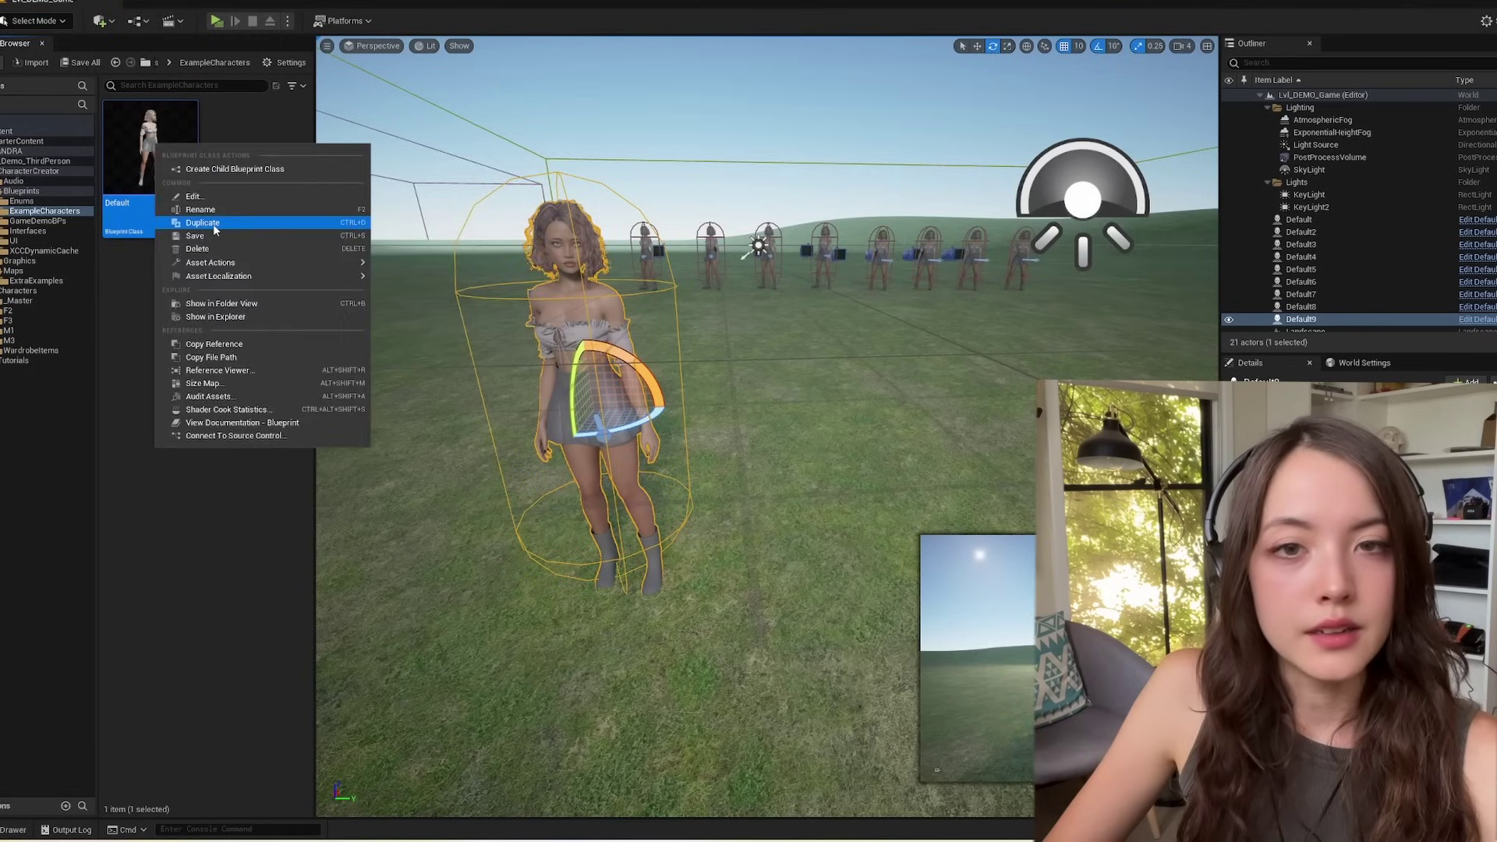
pyautogui.click(202, 223)
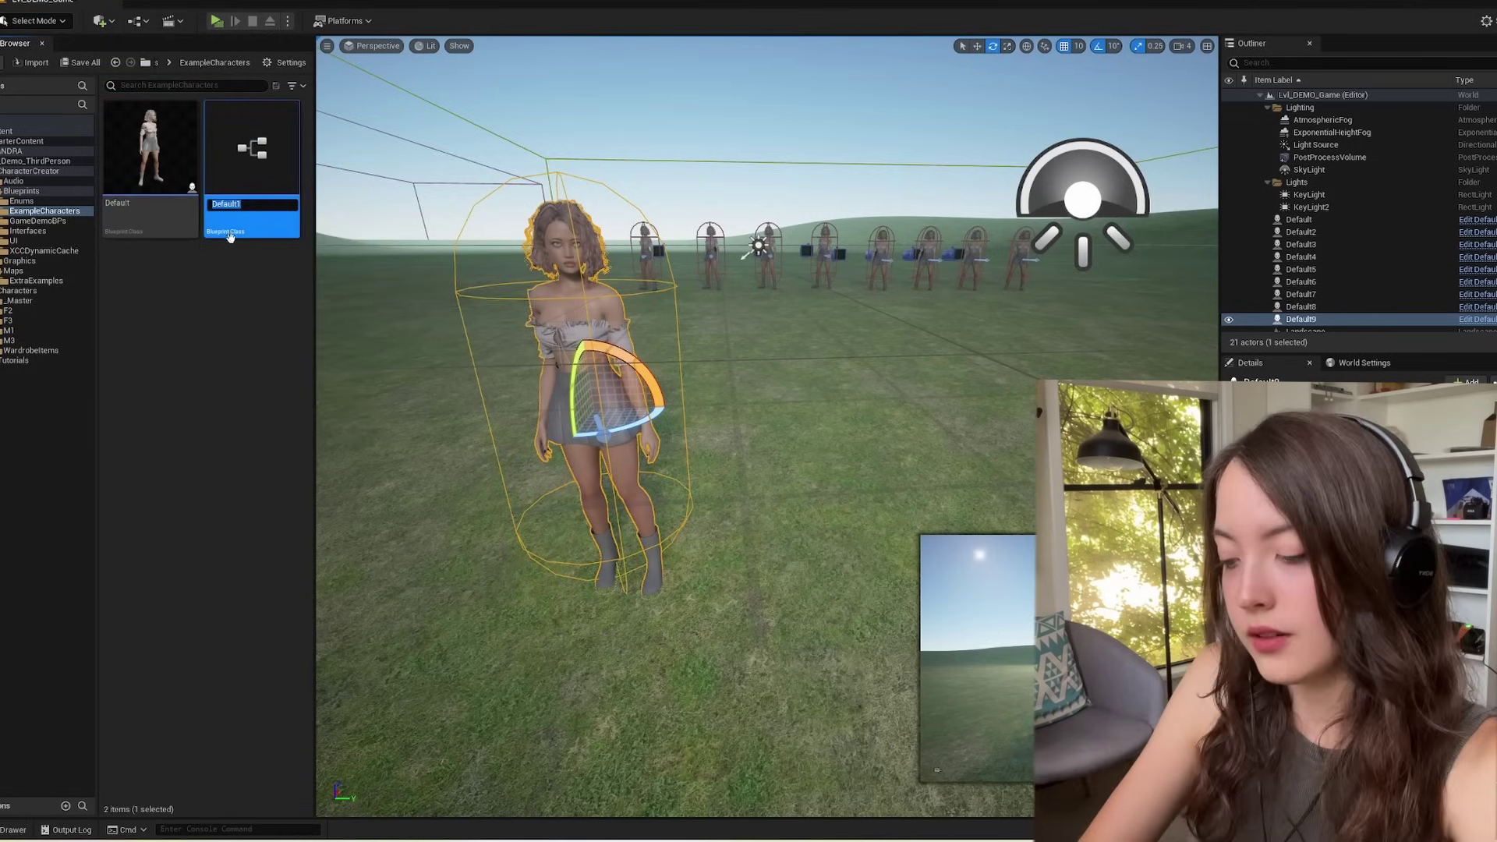
pyautogui.press('Return')
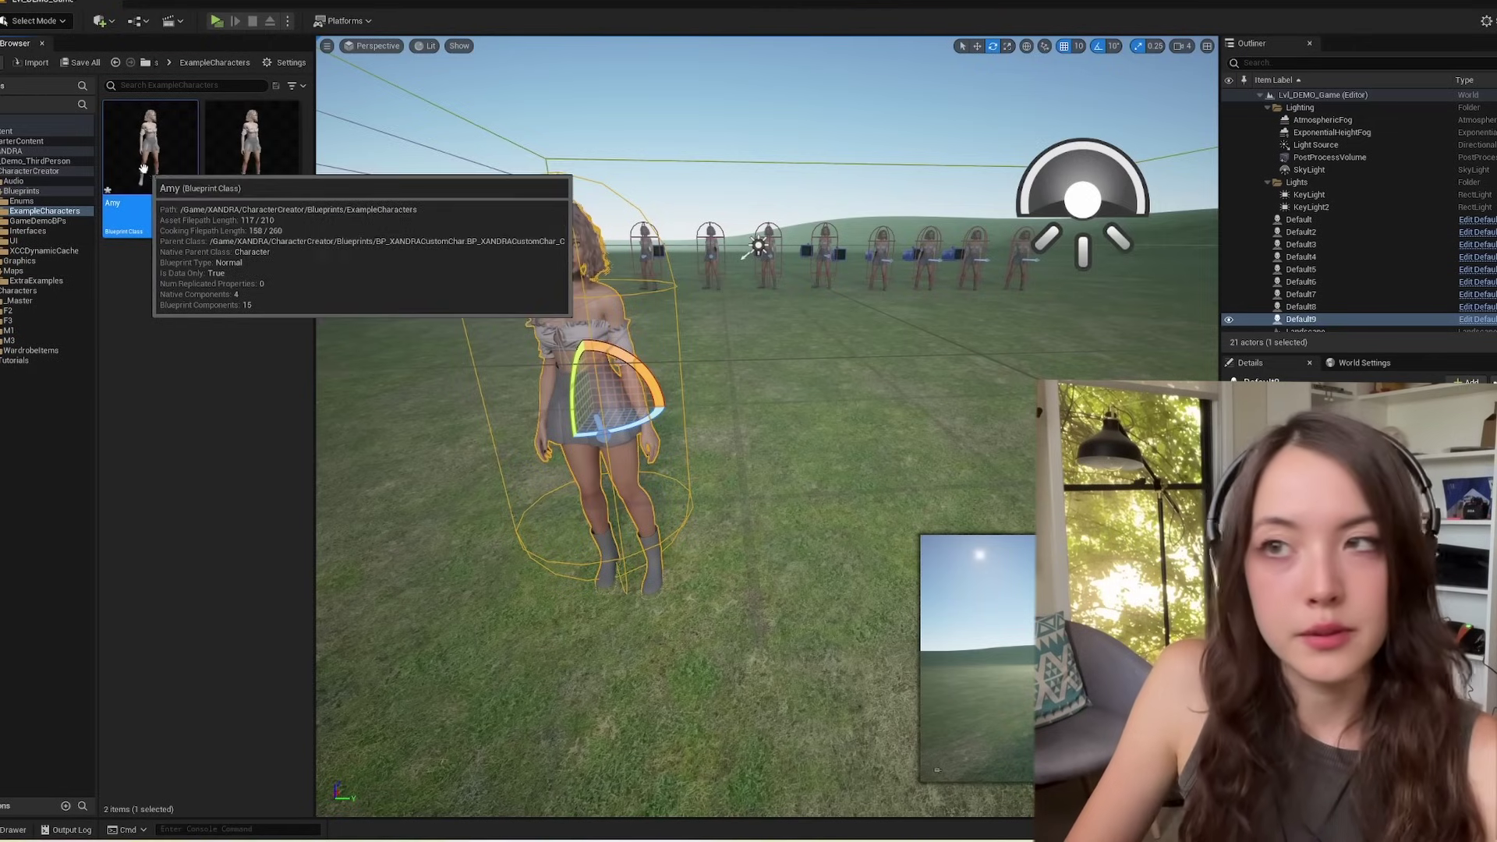
# Open the Amy blueprint in the full editor, set its Appearance to Amy with Use Appearance enabled, and compile it
pyautogui.doubleClick(129, 214)
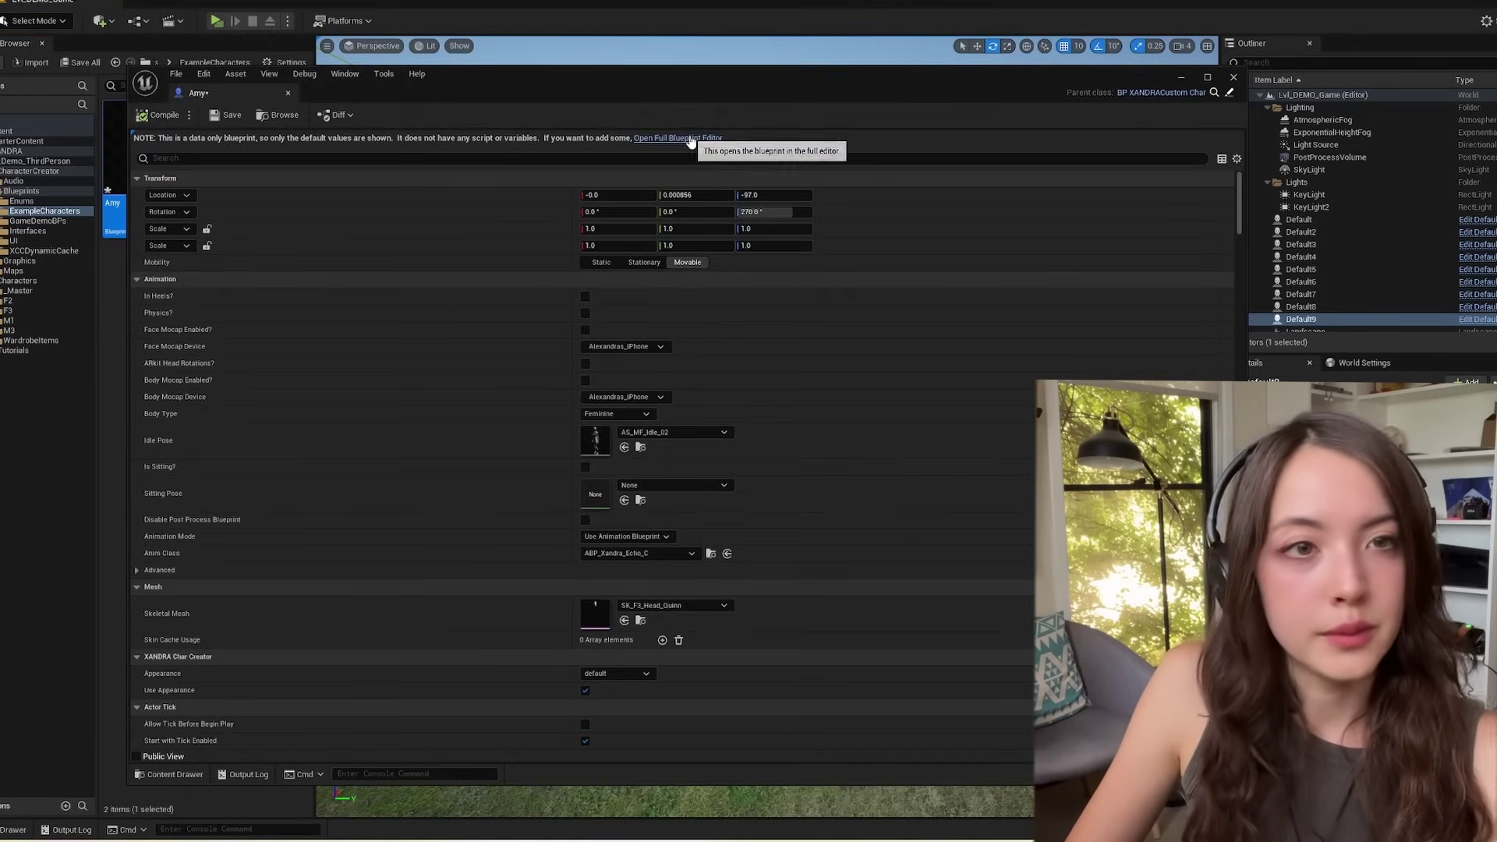
pyautogui.click(690, 139)
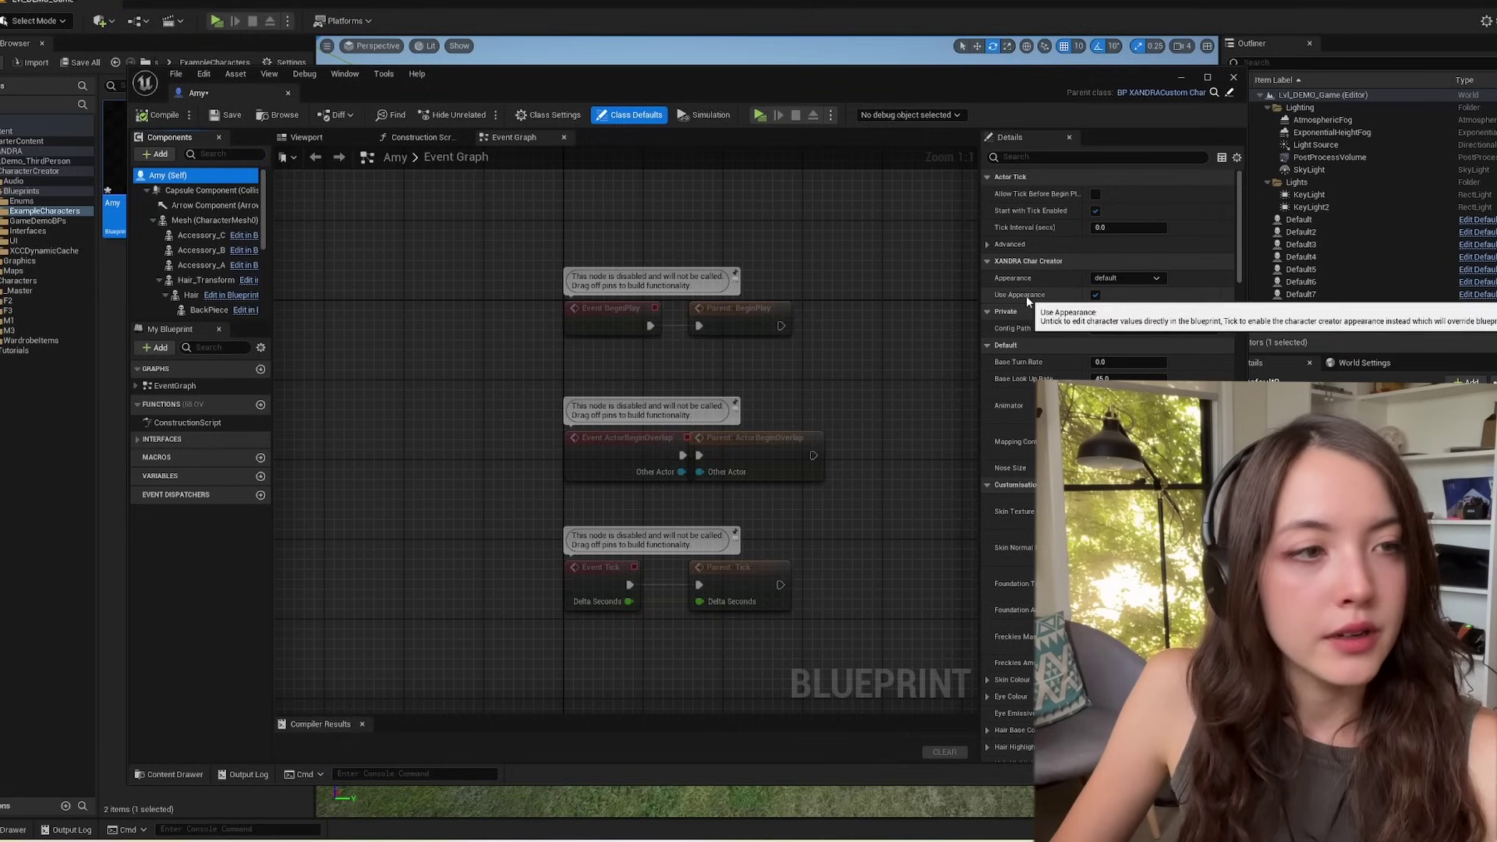
pyautogui.click(1093, 296)
pyautogui.click(1096, 296)
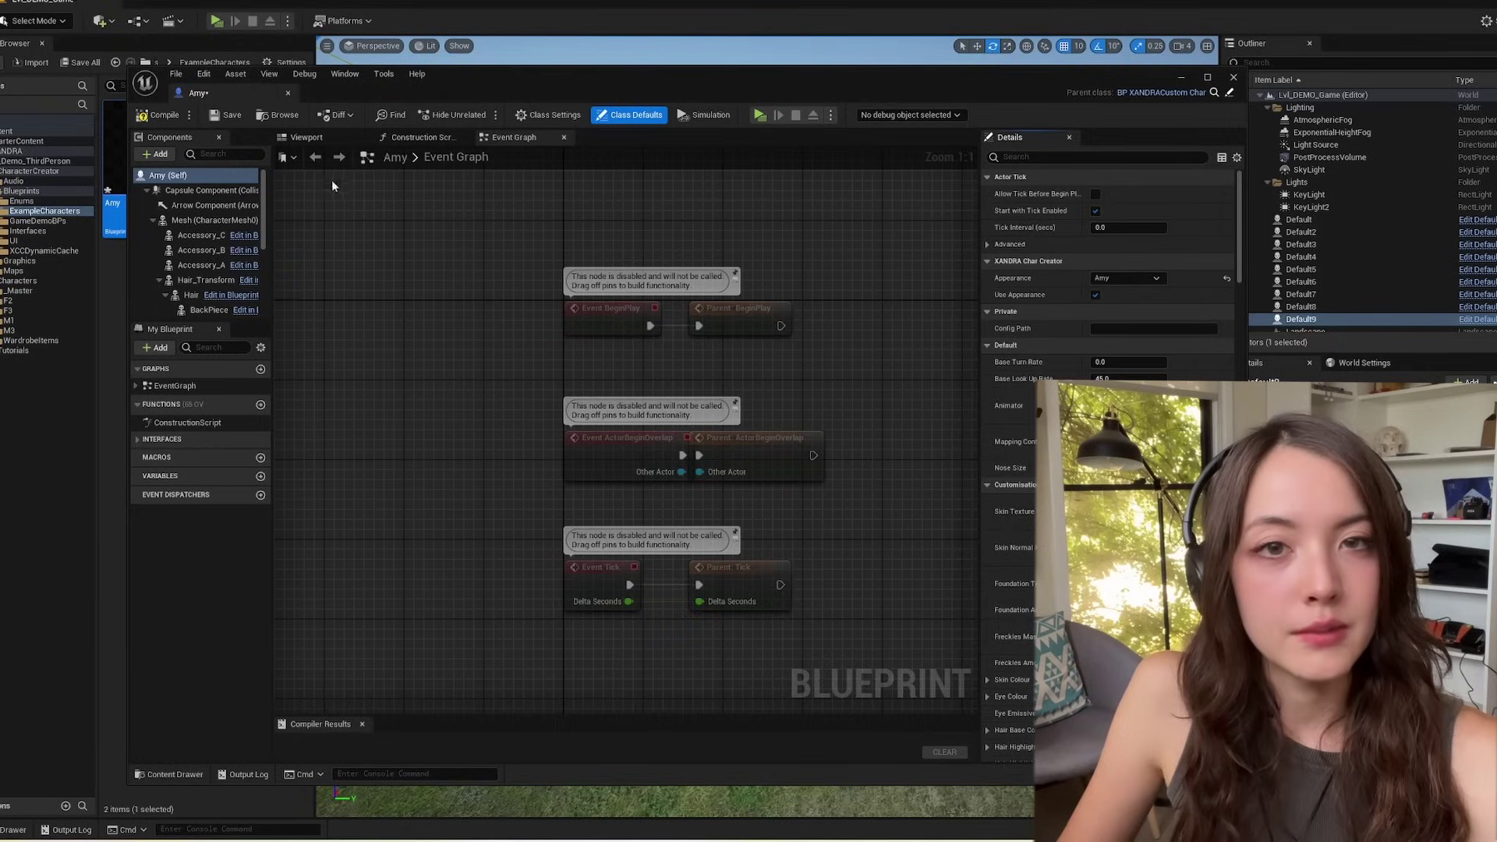
pyautogui.click(156, 117)
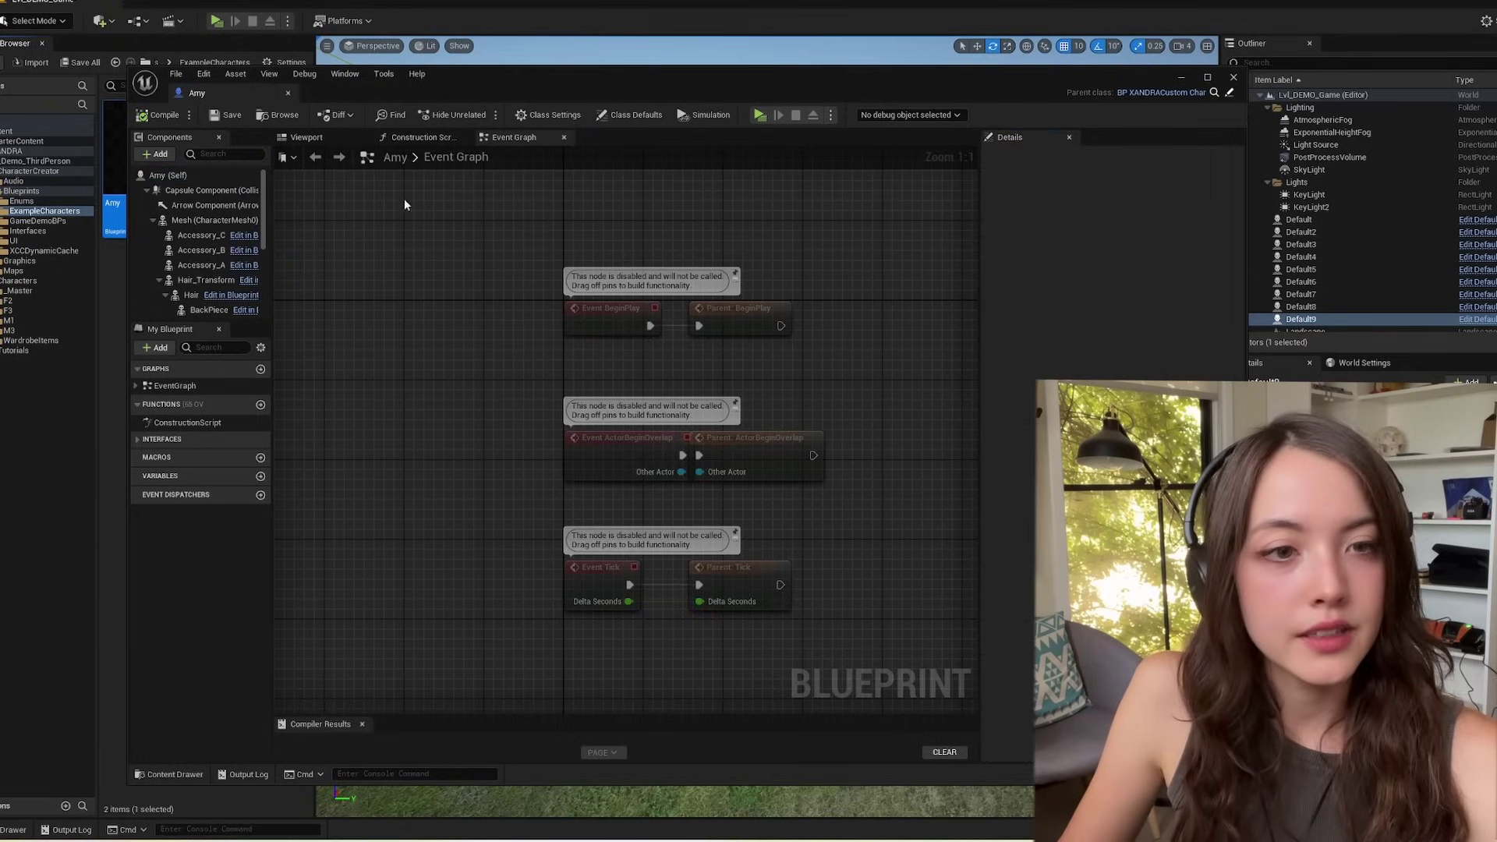
# Examine the compiled Amy character in the blueprint's 3D preview and close the blueprint
pyautogui.click(303, 138)
pyautogui.moveTo(768, 381); pyautogui.dragTo(592, 380)
pyautogui.moveTo(768, 381); pyautogui.dragTo(768, 296, button='right')
pyautogui.moveTo(768, 381); pyautogui.dragTo(783, 499)
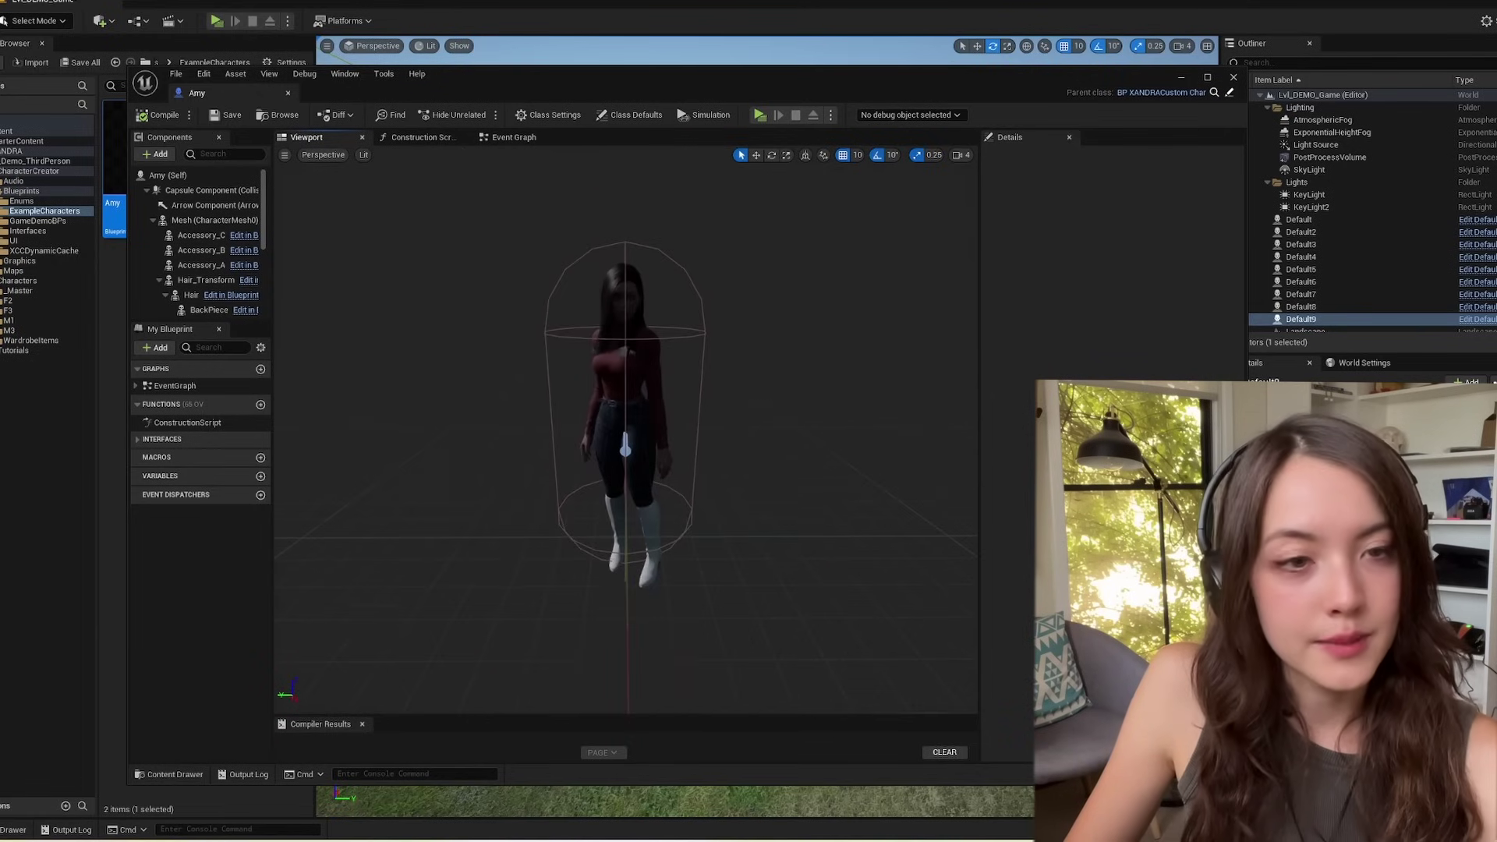
pyautogui.click(1234, 79)
# Place the Amy character in the demo level and playtest it by running towards the placed characters
pyautogui.moveTo(150, 153); pyautogui.dragTo(850, 347)
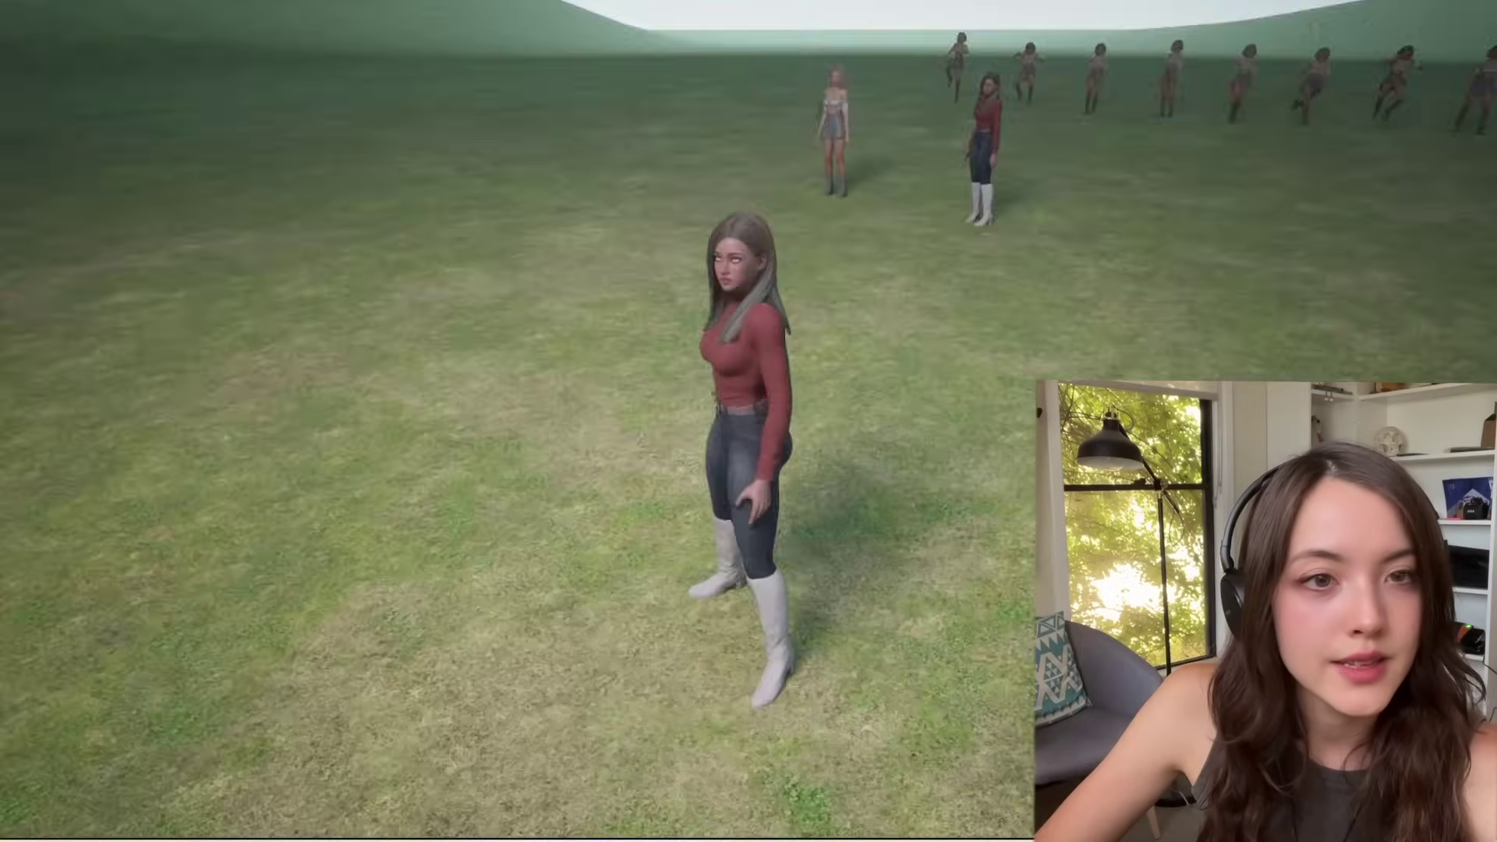
pyautogui.press('w')
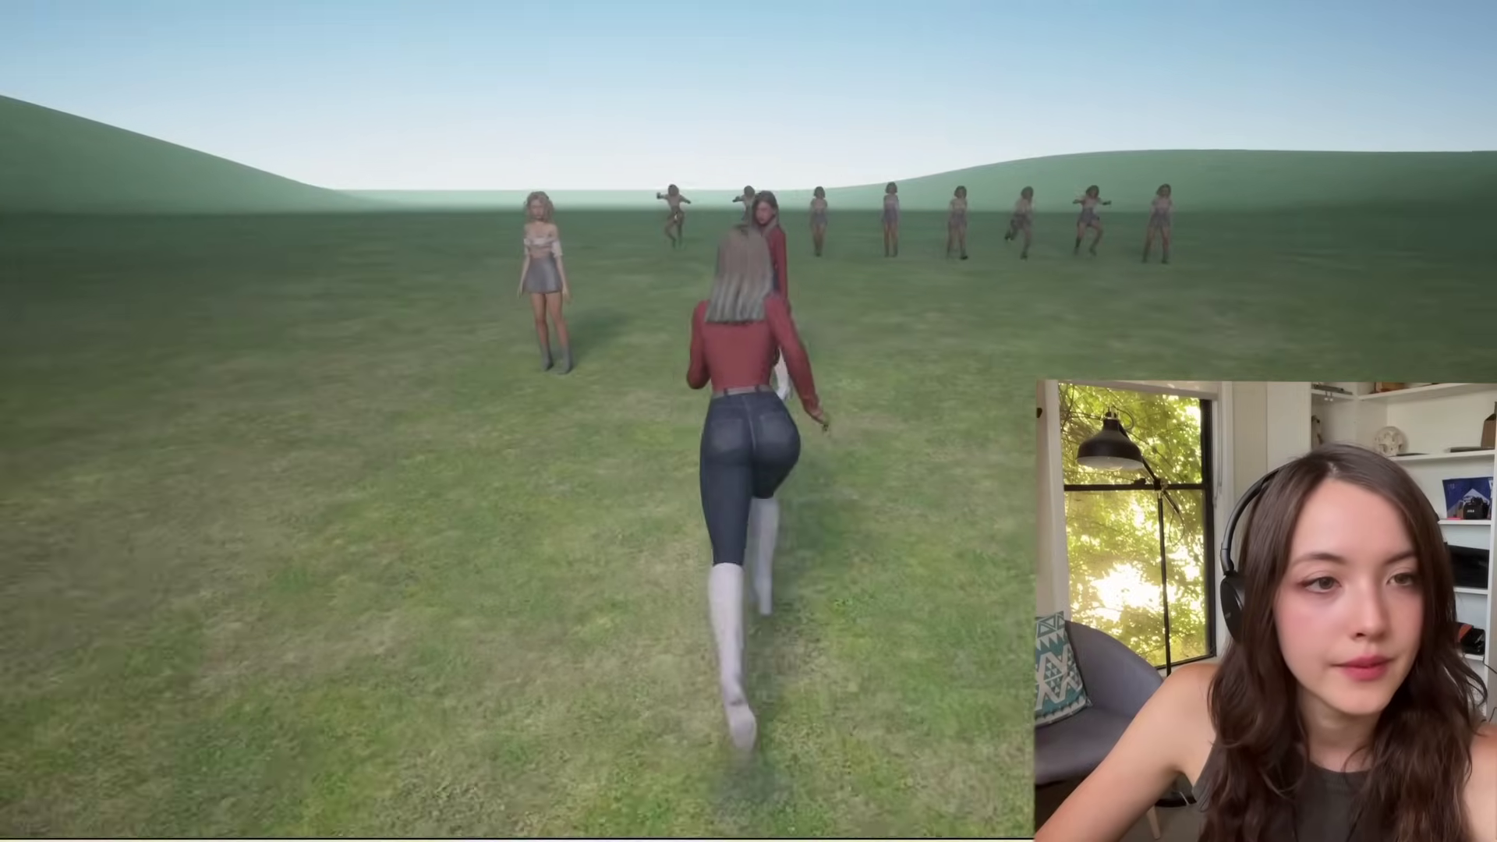
pyautogui.press('d')
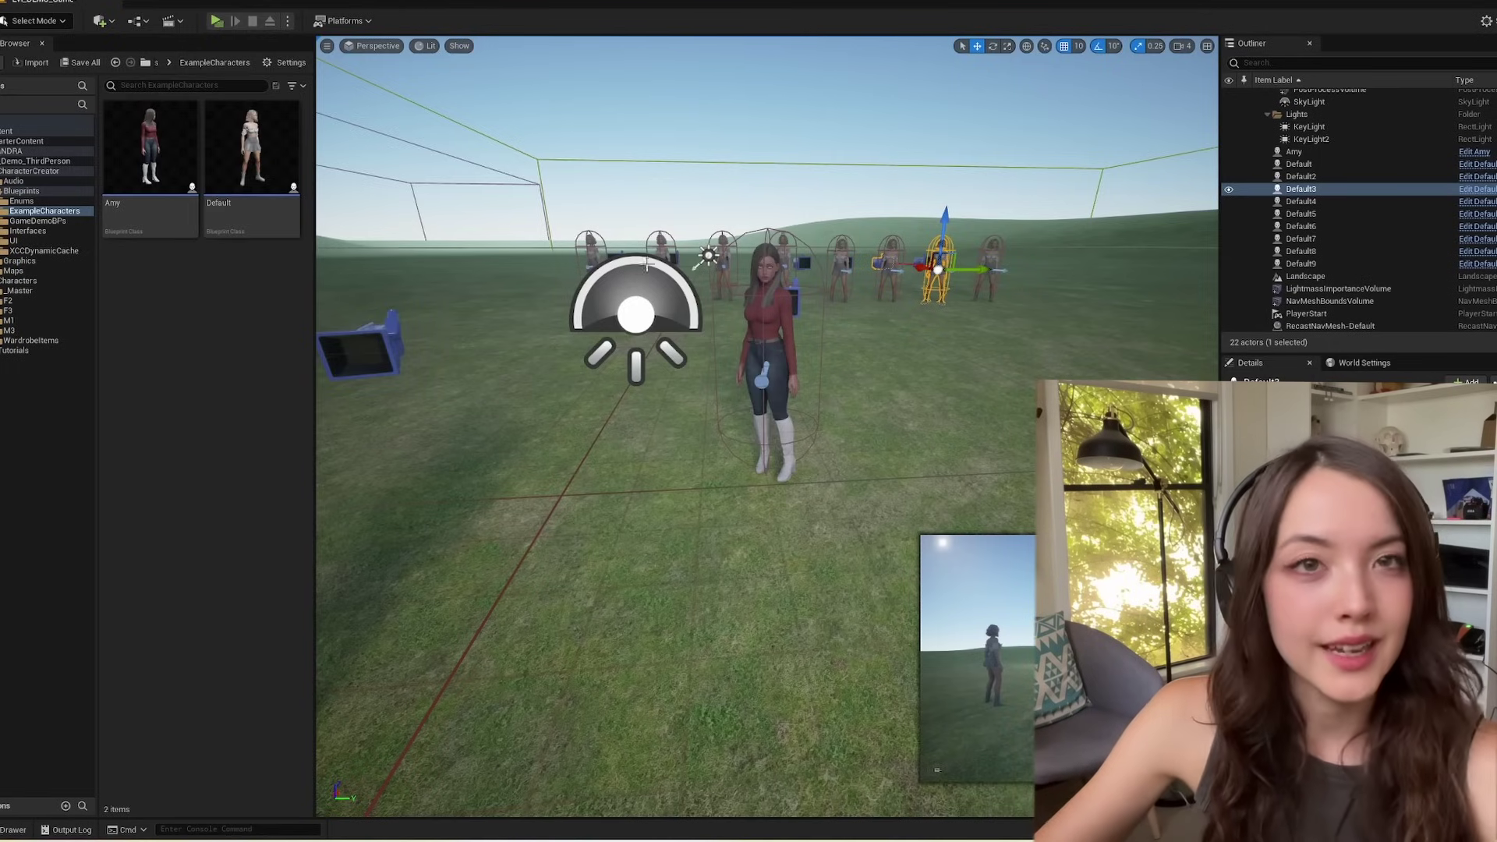
pyautogui.click(769, 299)
pyautogui.scroll(-10, 832, 354)
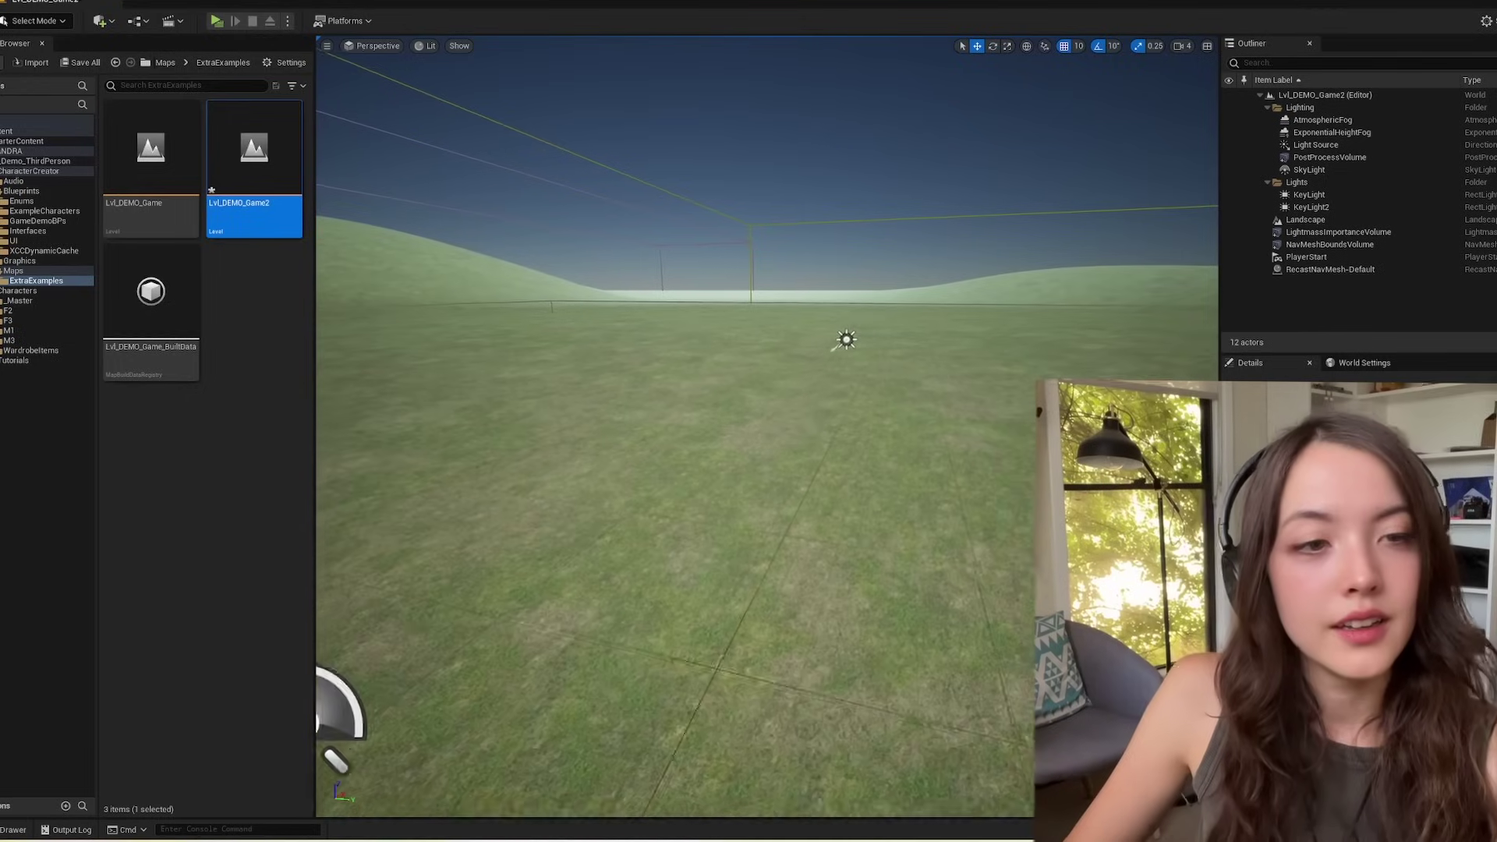
pyautogui.moveTo(886, 425); pyautogui.dragTo(809, 424, button='middle')
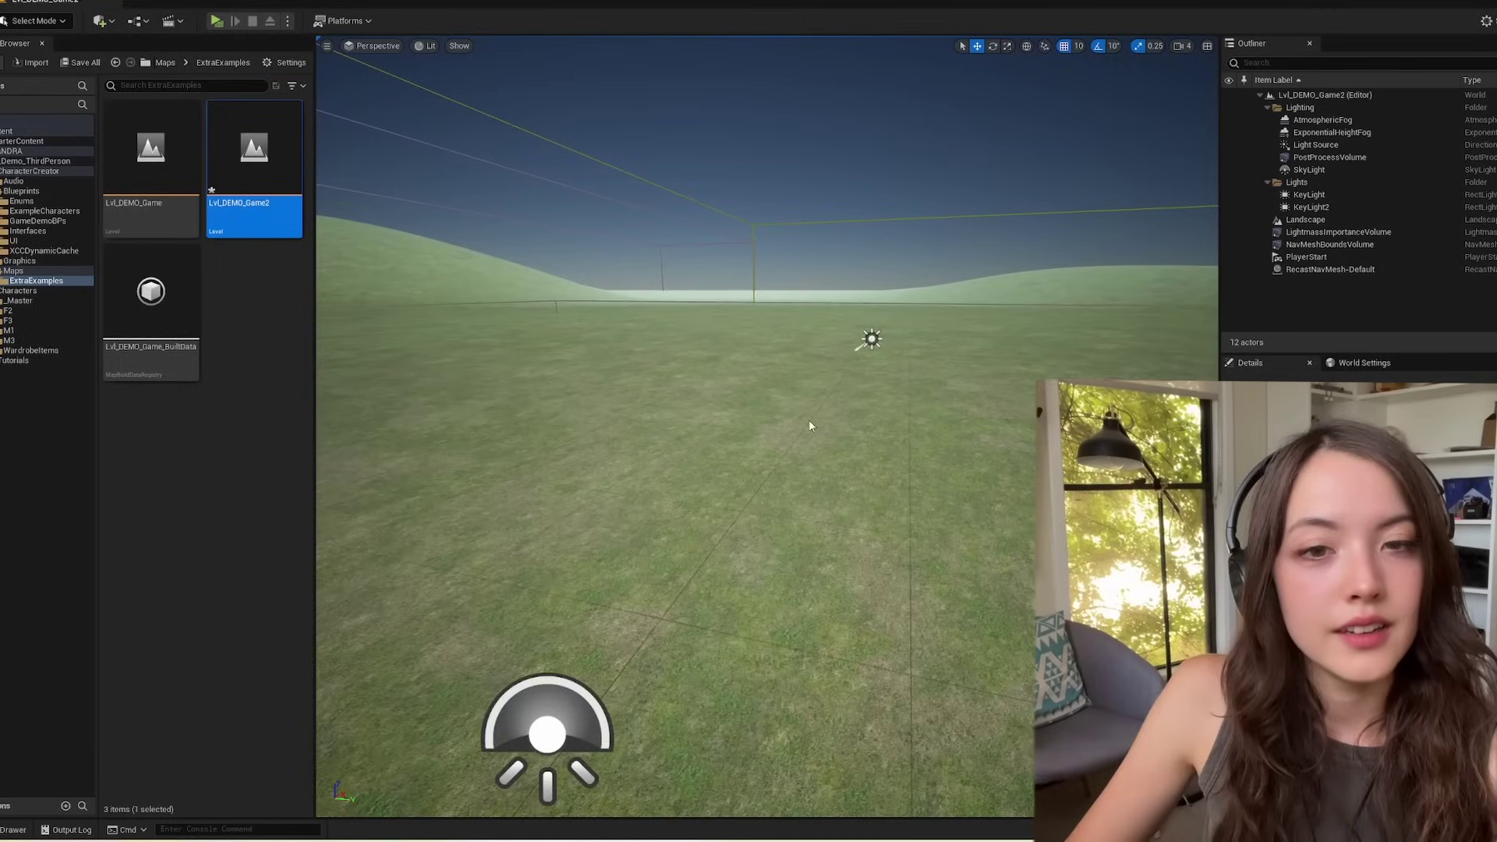
pyautogui.scroll(-3, 809, 425)
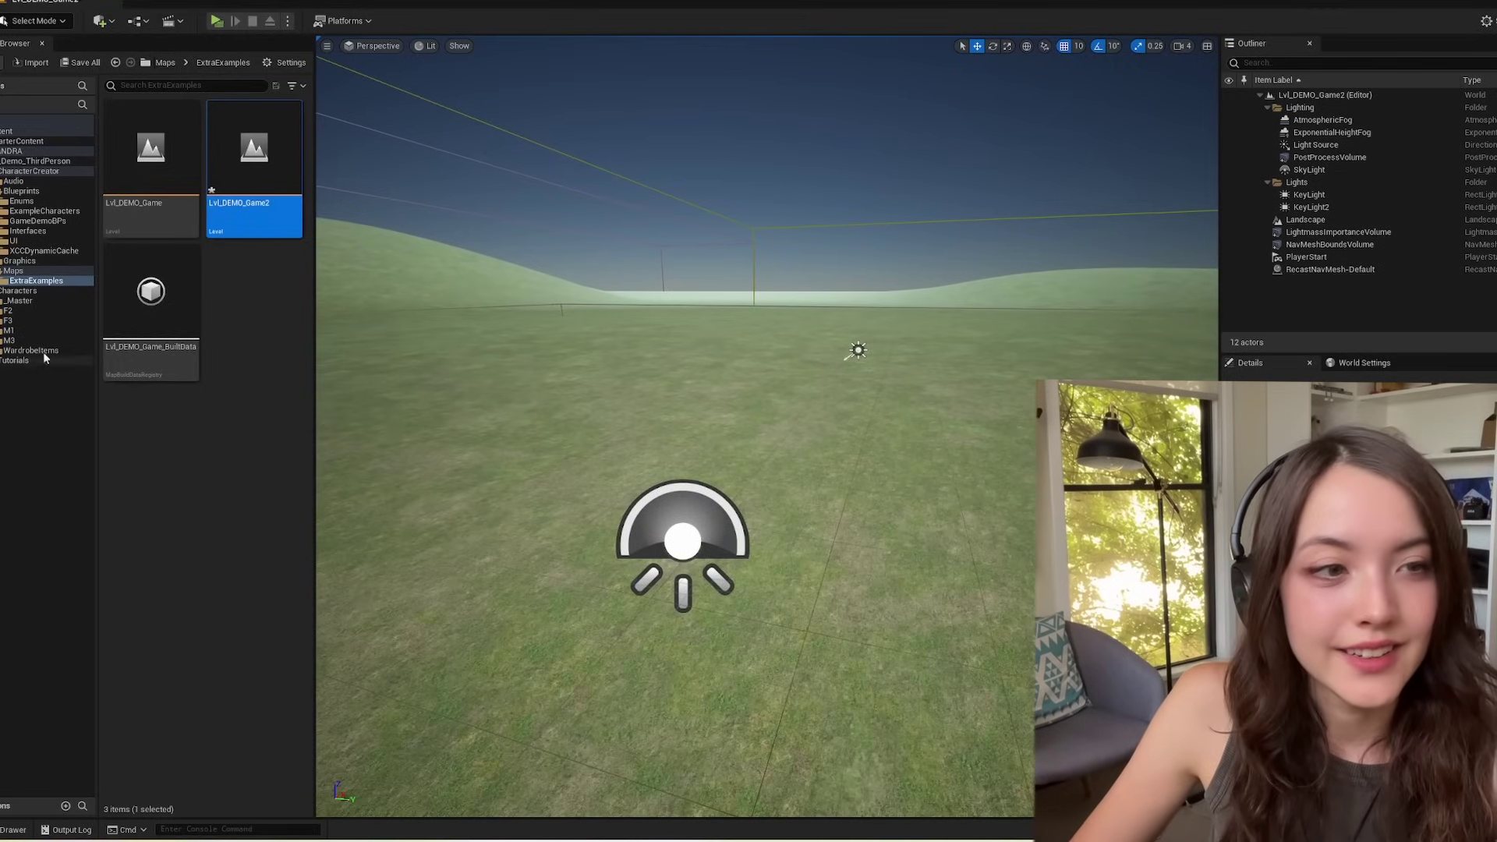
# Open the Maps folder and copy all actors of Lvl_DEMO_Game2 except RecastNavMesh-Default
pyautogui.click(23, 271)
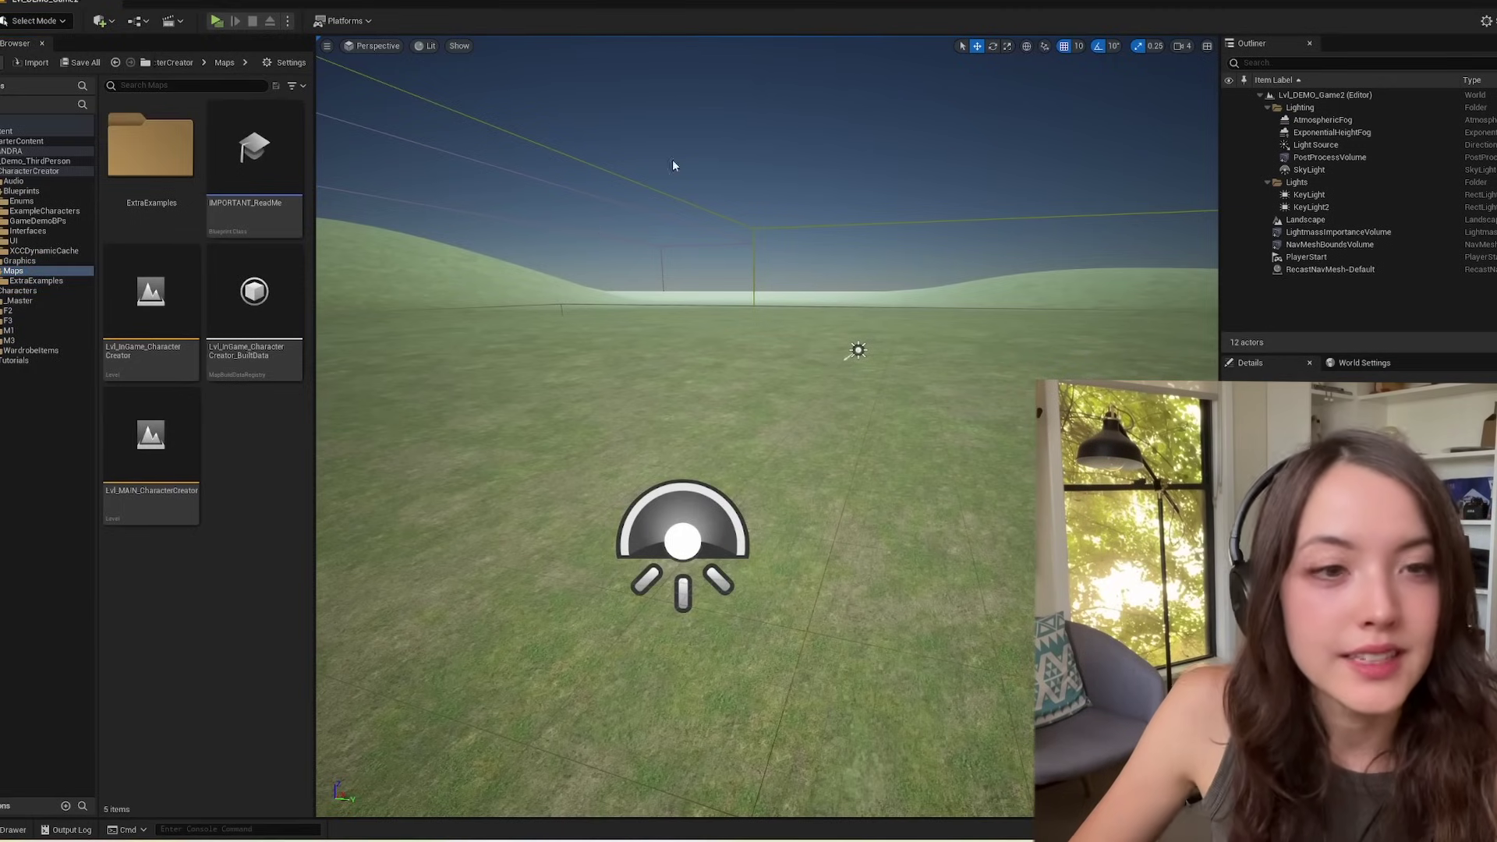
pyautogui.moveTo(955, 322); pyautogui.dragTo(491, 359, button='right')
pyautogui.moveTo(924, 359); pyautogui.dragTo(830, 251, button='right')
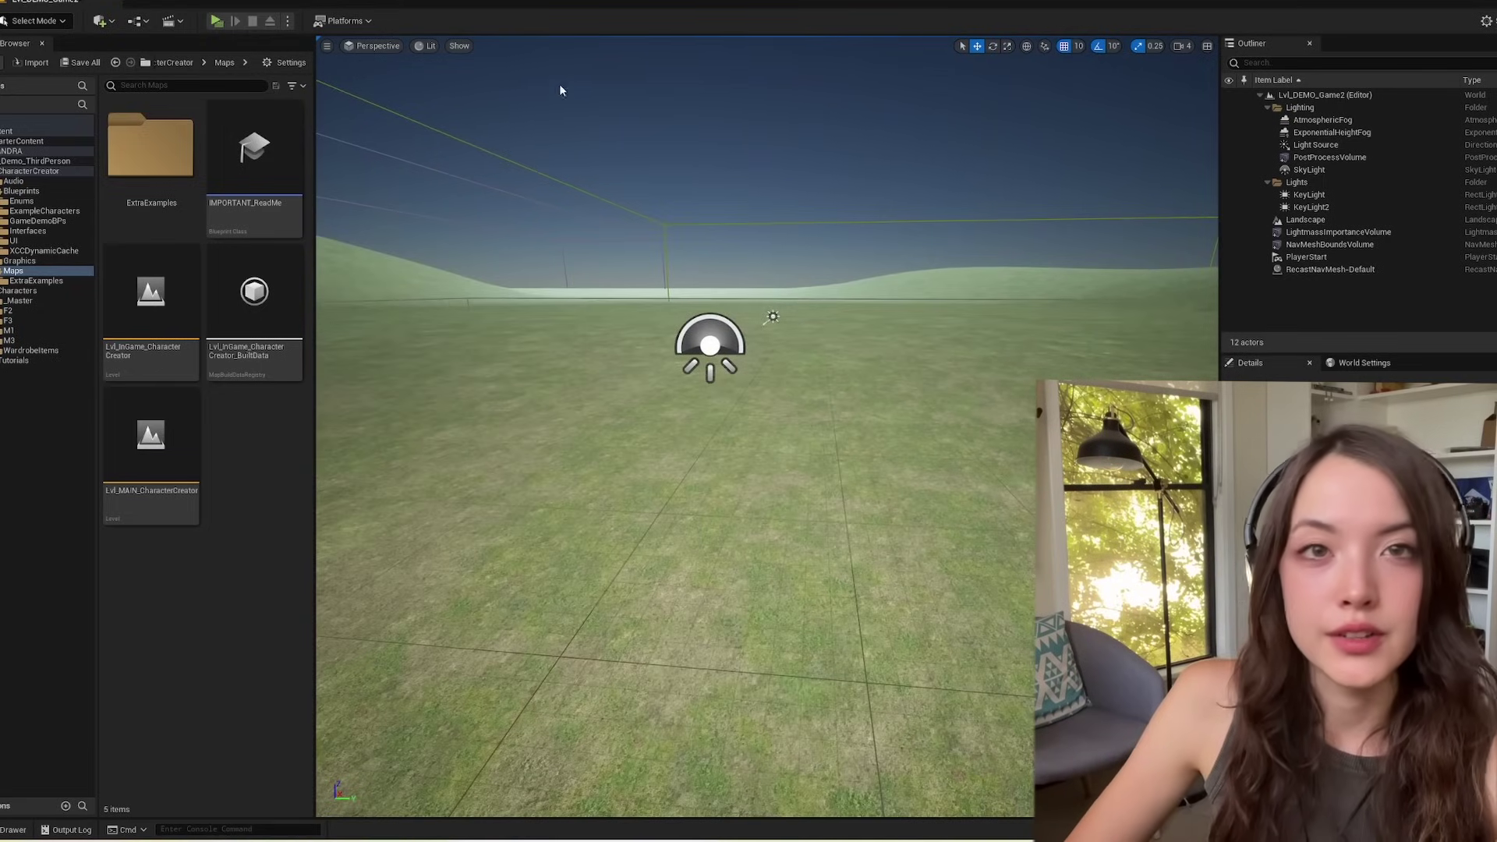
pyautogui.click(1328, 119)
pyautogui.keyDown('shift'); pyautogui.click(1326, 170); pyautogui.keyUp('shift')
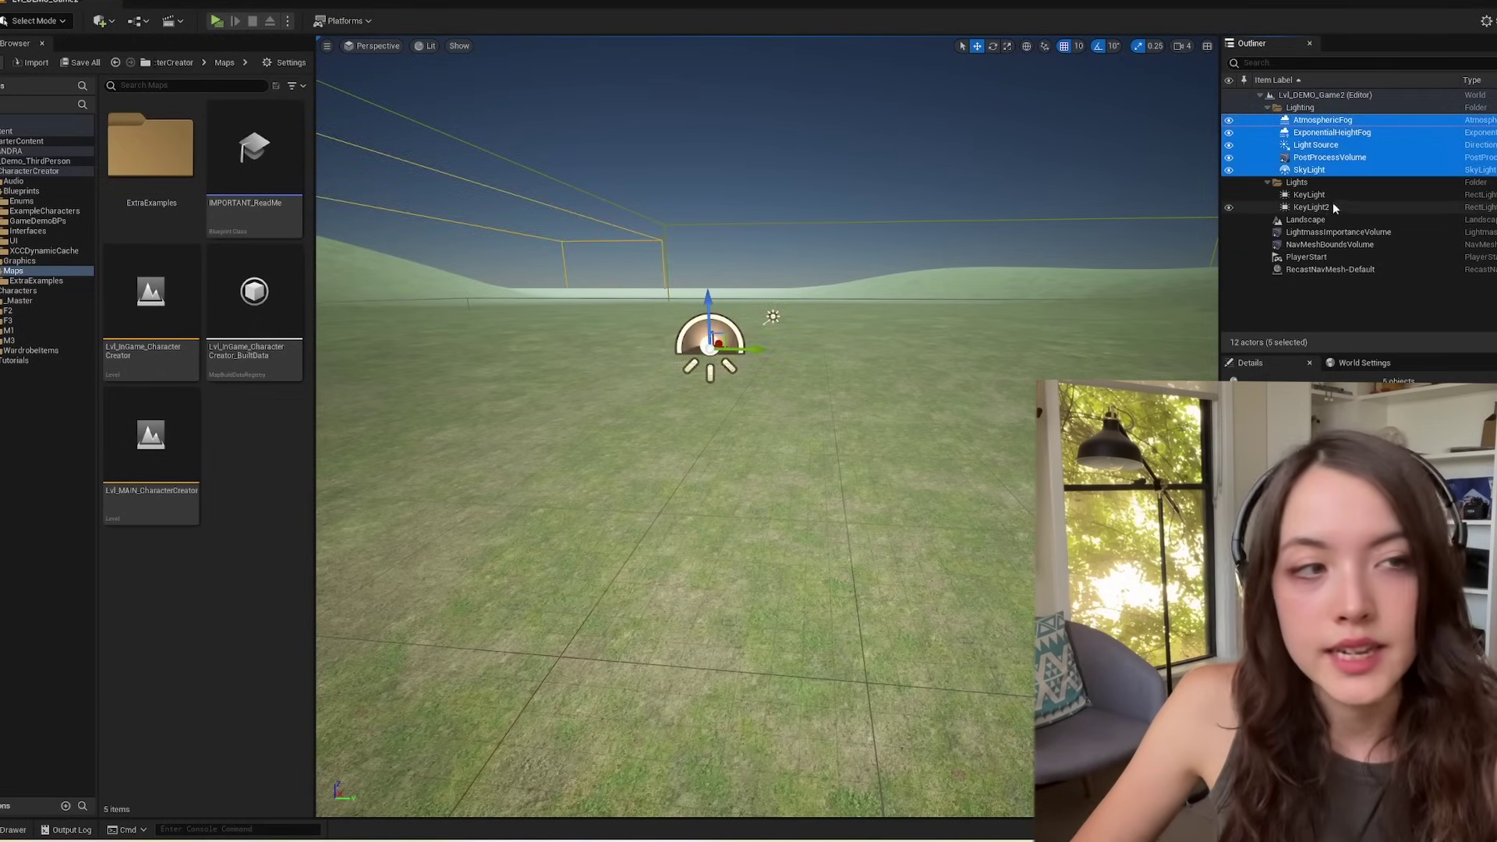
pyautogui.keyDown('shift'); pyautogui.click(1381, 270); pyautogui.keyUp('shift')
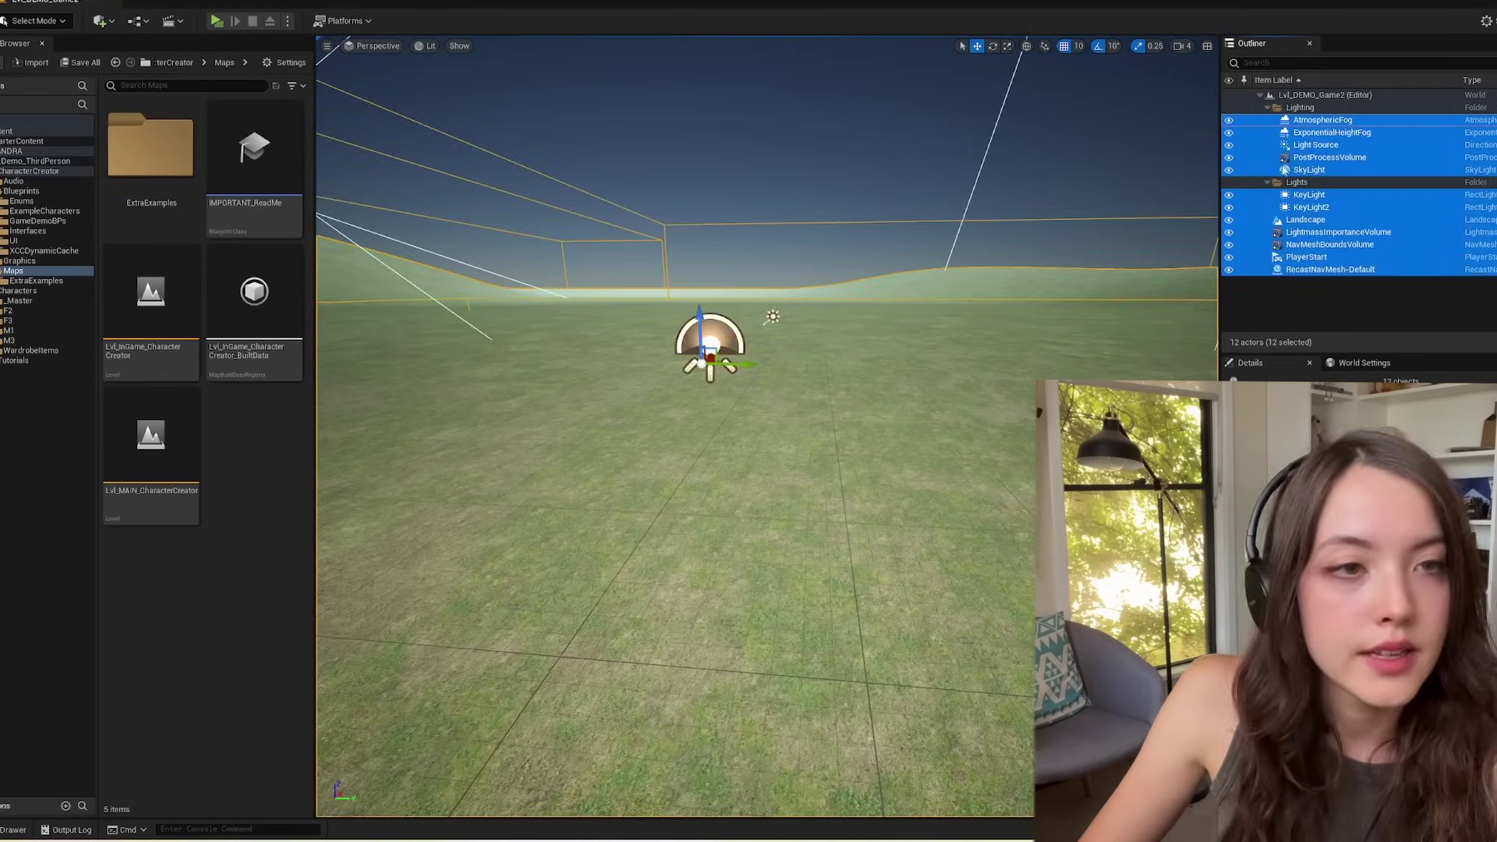
pyautogui.click(1354, 297)
pyautogui.moveTo(797, 326); pyautogui.dragTo(762, 308, button='right')
# Open the Lvl_InGame_CharacterCreator level and create an actor folder named Scene in it
pyautogui.doubleClick(173, 333)
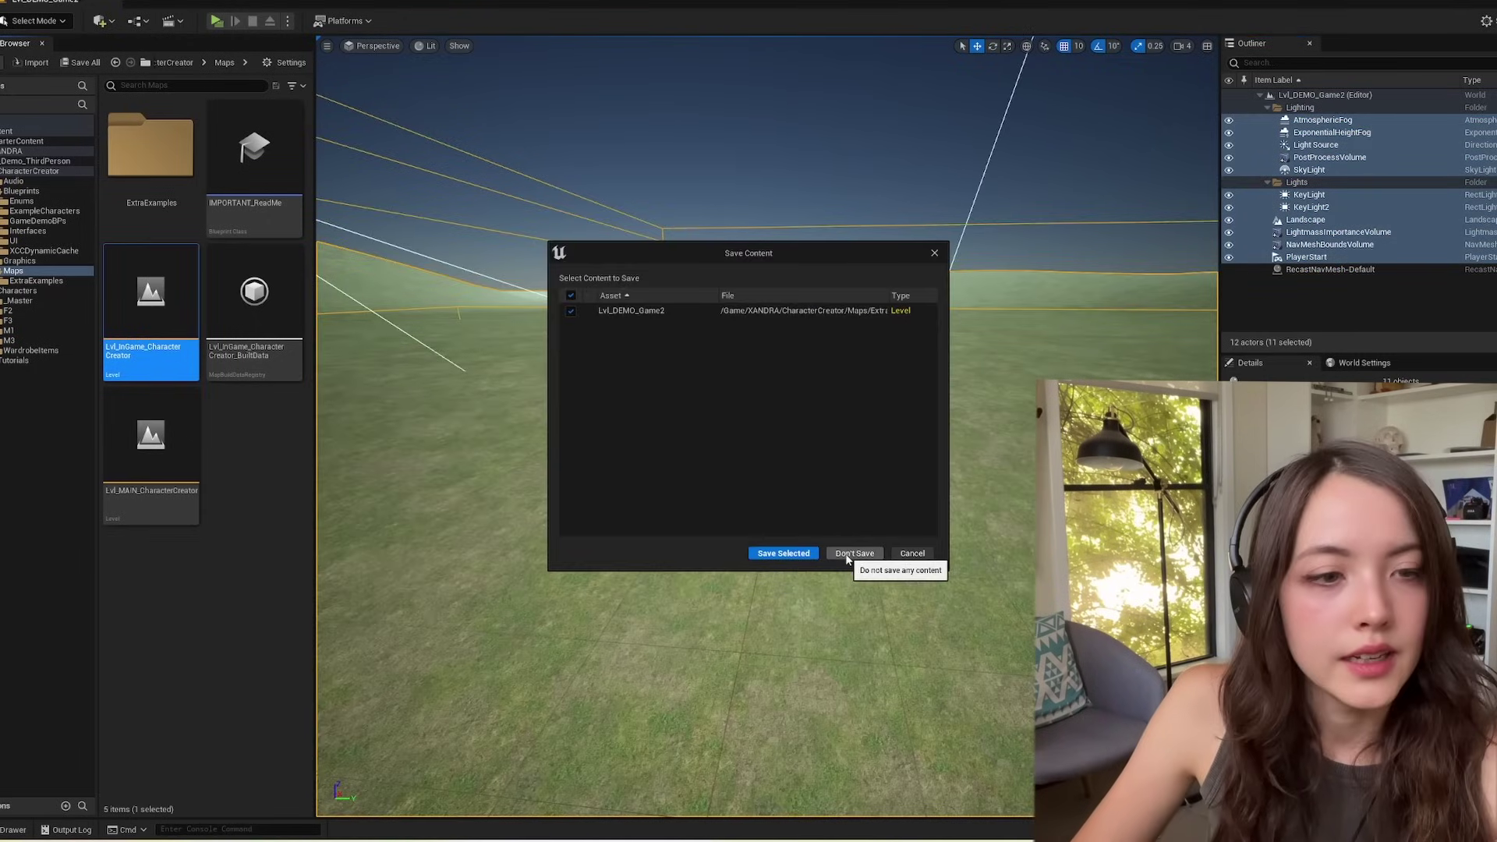
pyautogui.click(815, 554)
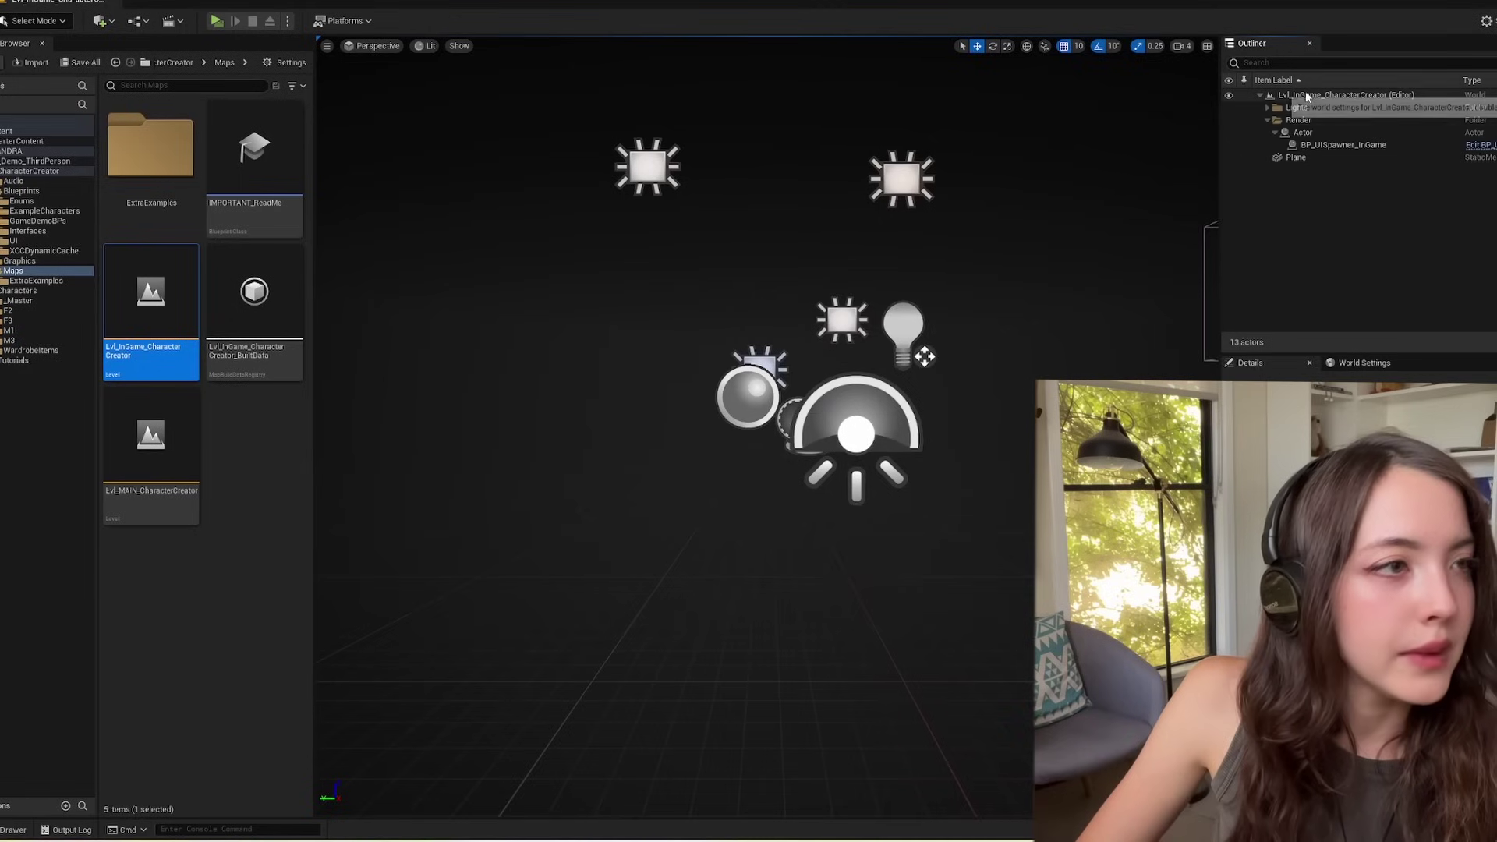
pyautogui.rightClick(1310, 95)
pyautogui.click(1357, 117)
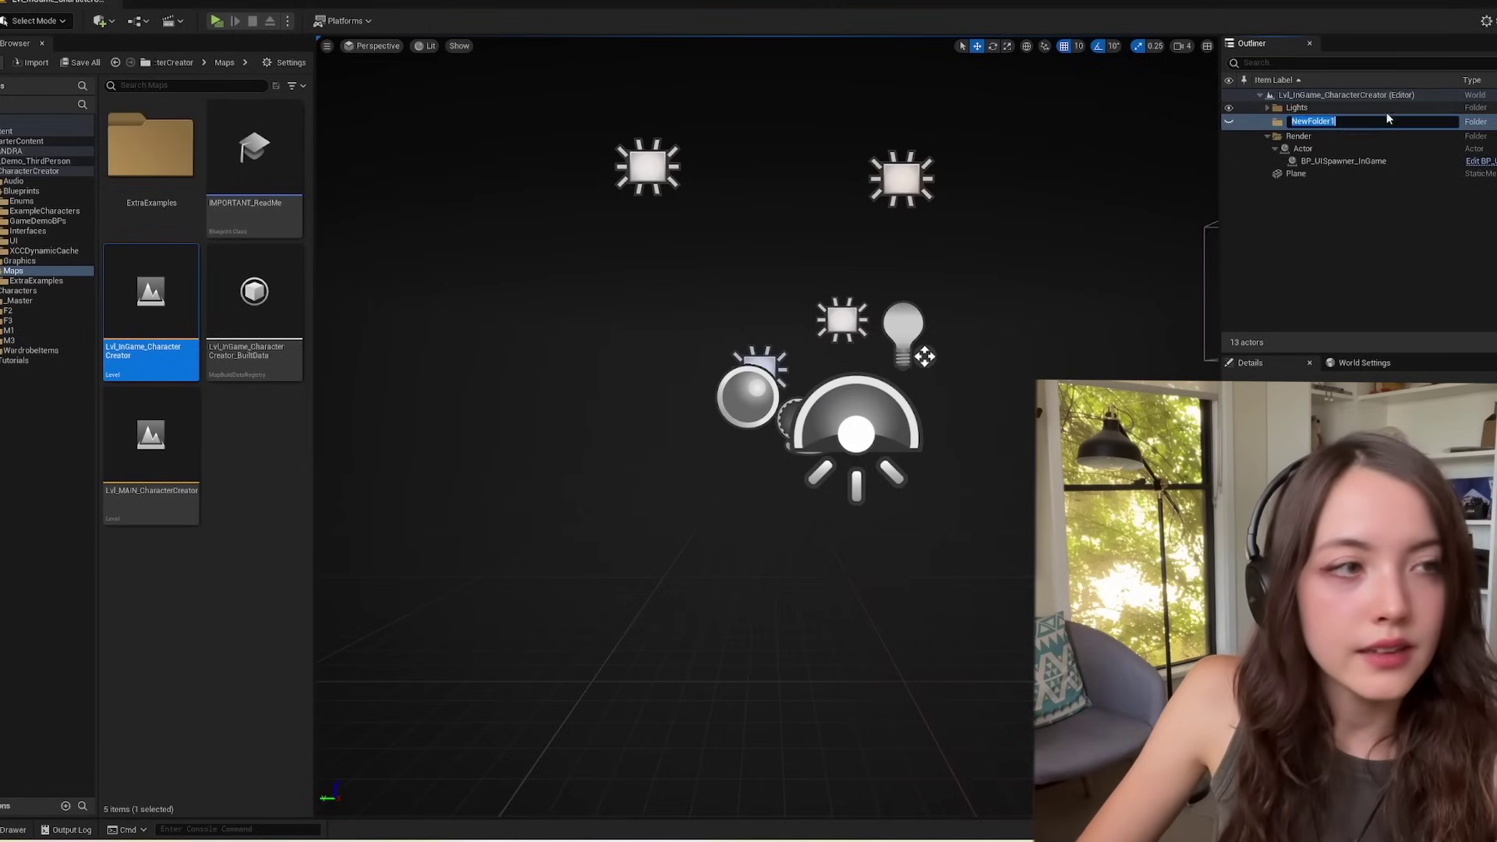
pyautogui.write('Scene')
pyautogui.press('Return')
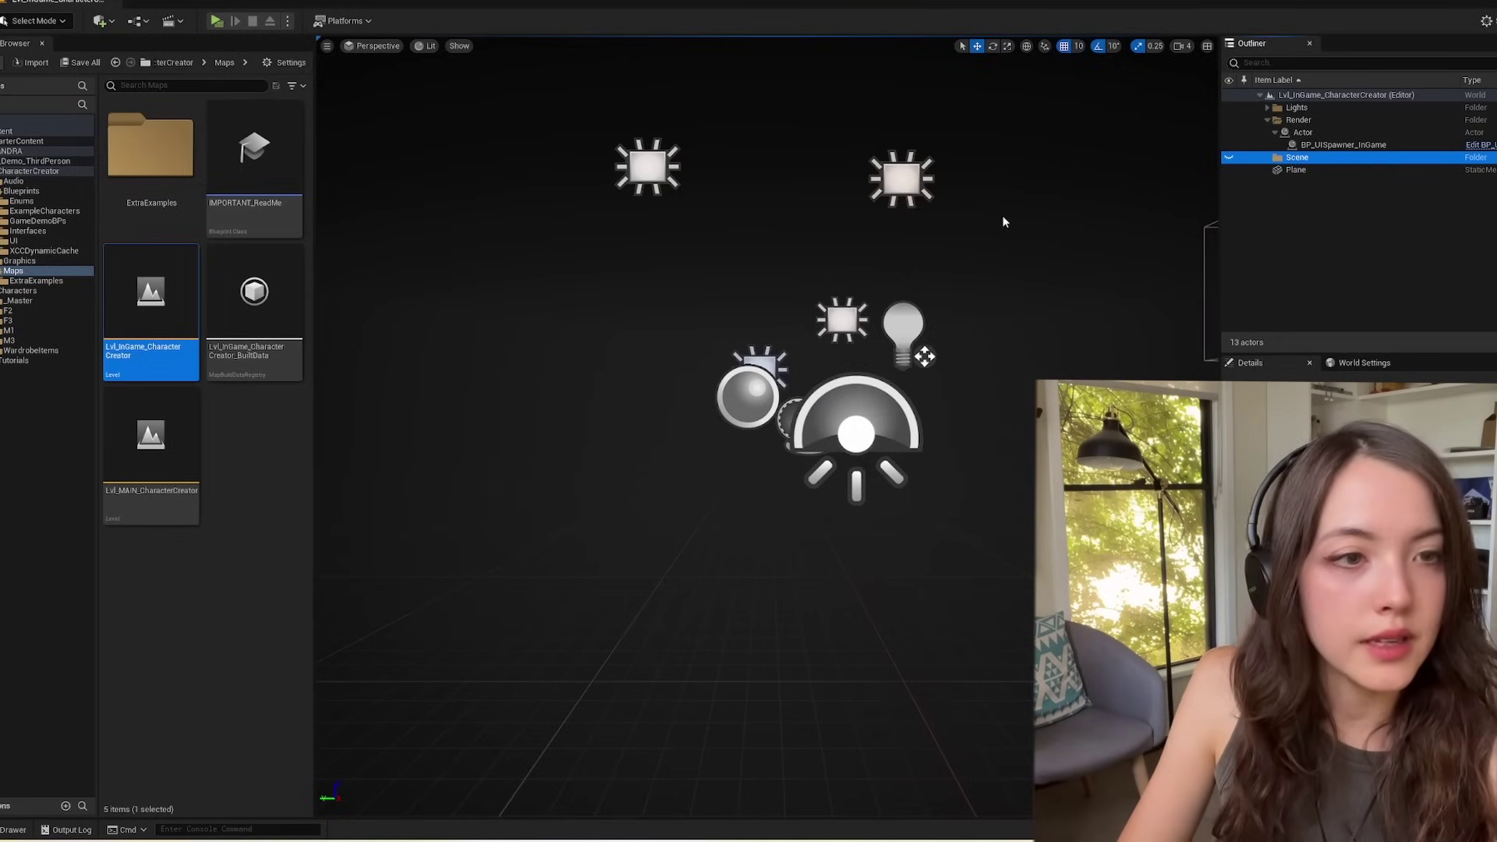
# Paste the copied actors, move them except the key lights into the Scene folder, and make that folder visible
pyautogui.hotkey('ctrl', 'v')
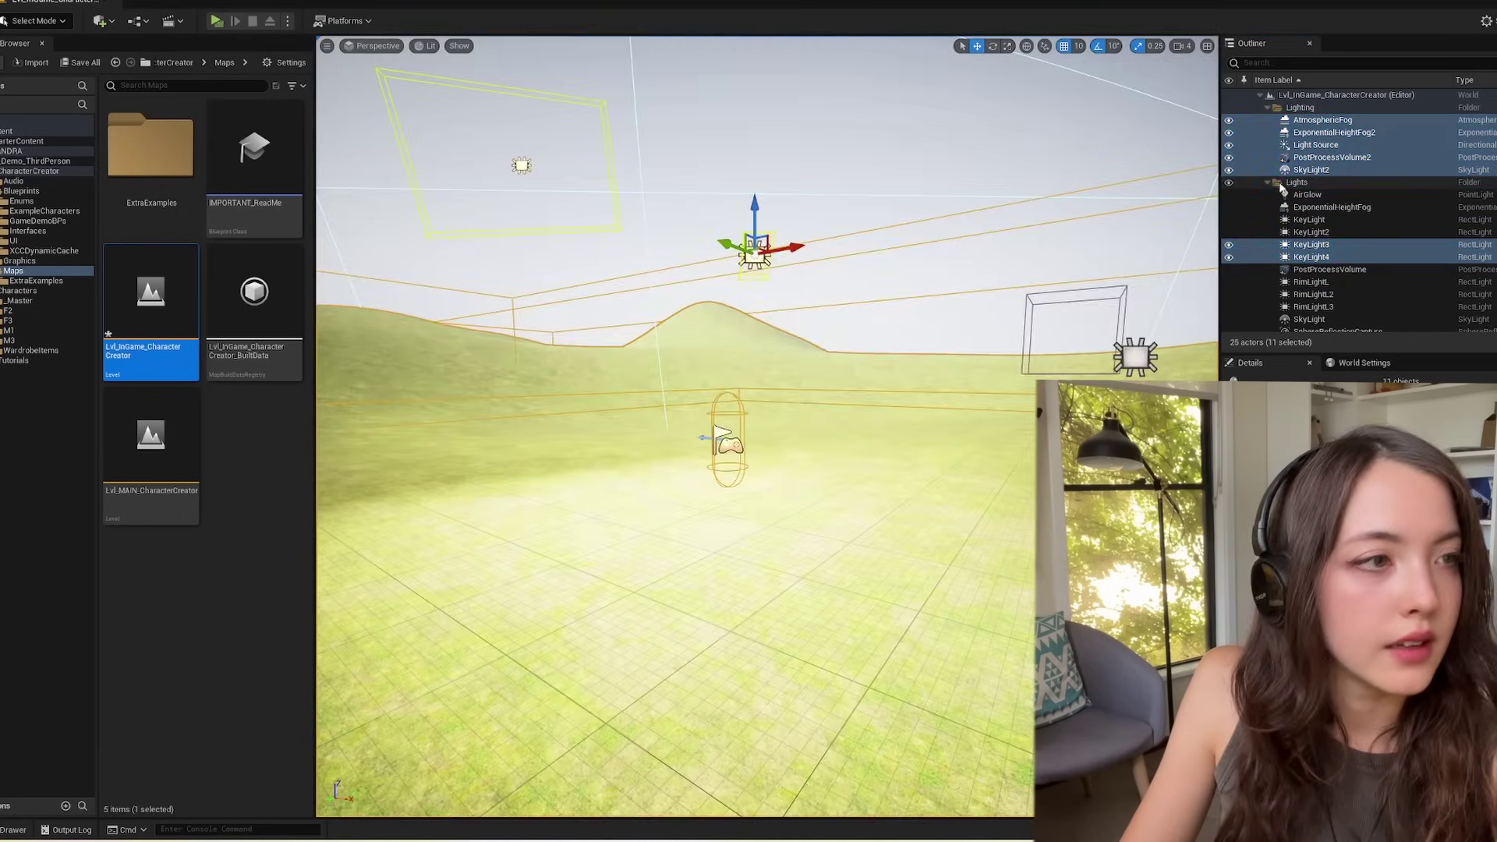
pyautogui.click(1268, 183)
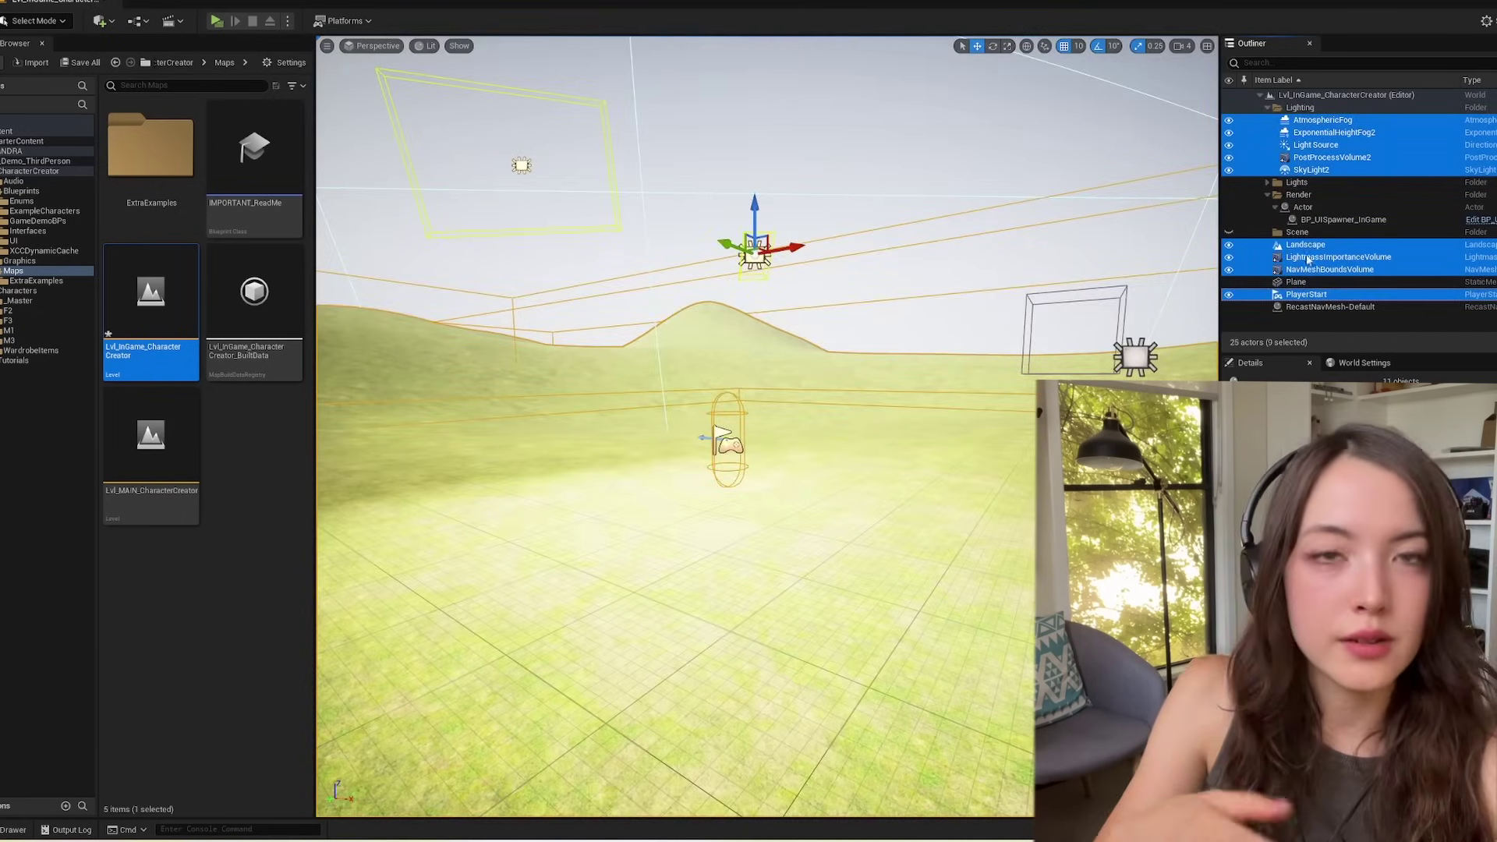
pyautogui.moveTo(1296, 259)
pyautogui.mouseDown()
pyautogui.moveTo(1309, 233)
pyautogui.moveTo(1310, 261)
pyautogui.moveTo(1310, 238)
pyautogui.mouseUp()
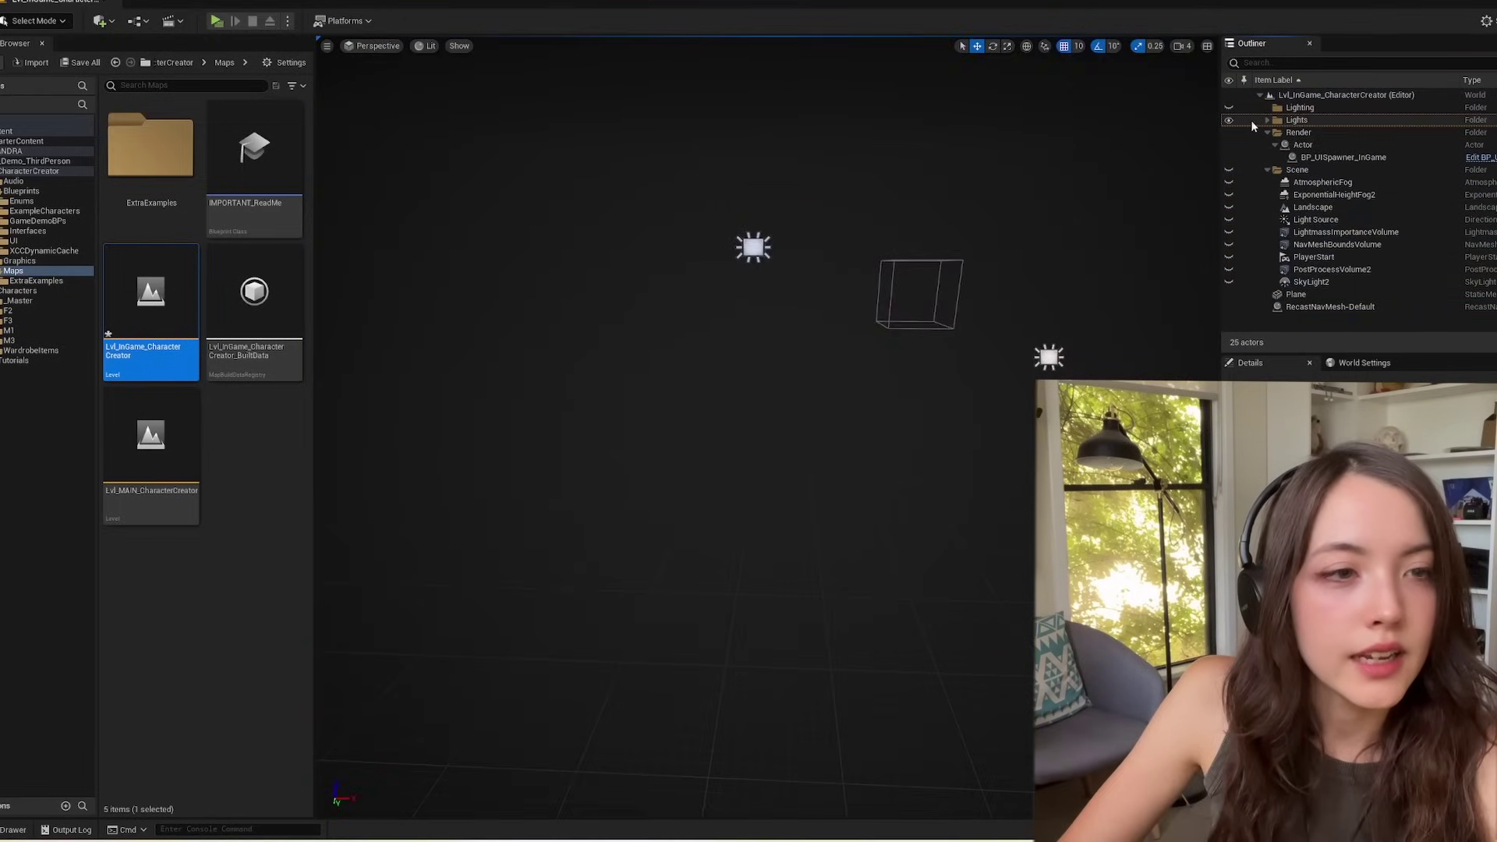
pyautogui.click(1229, 170)
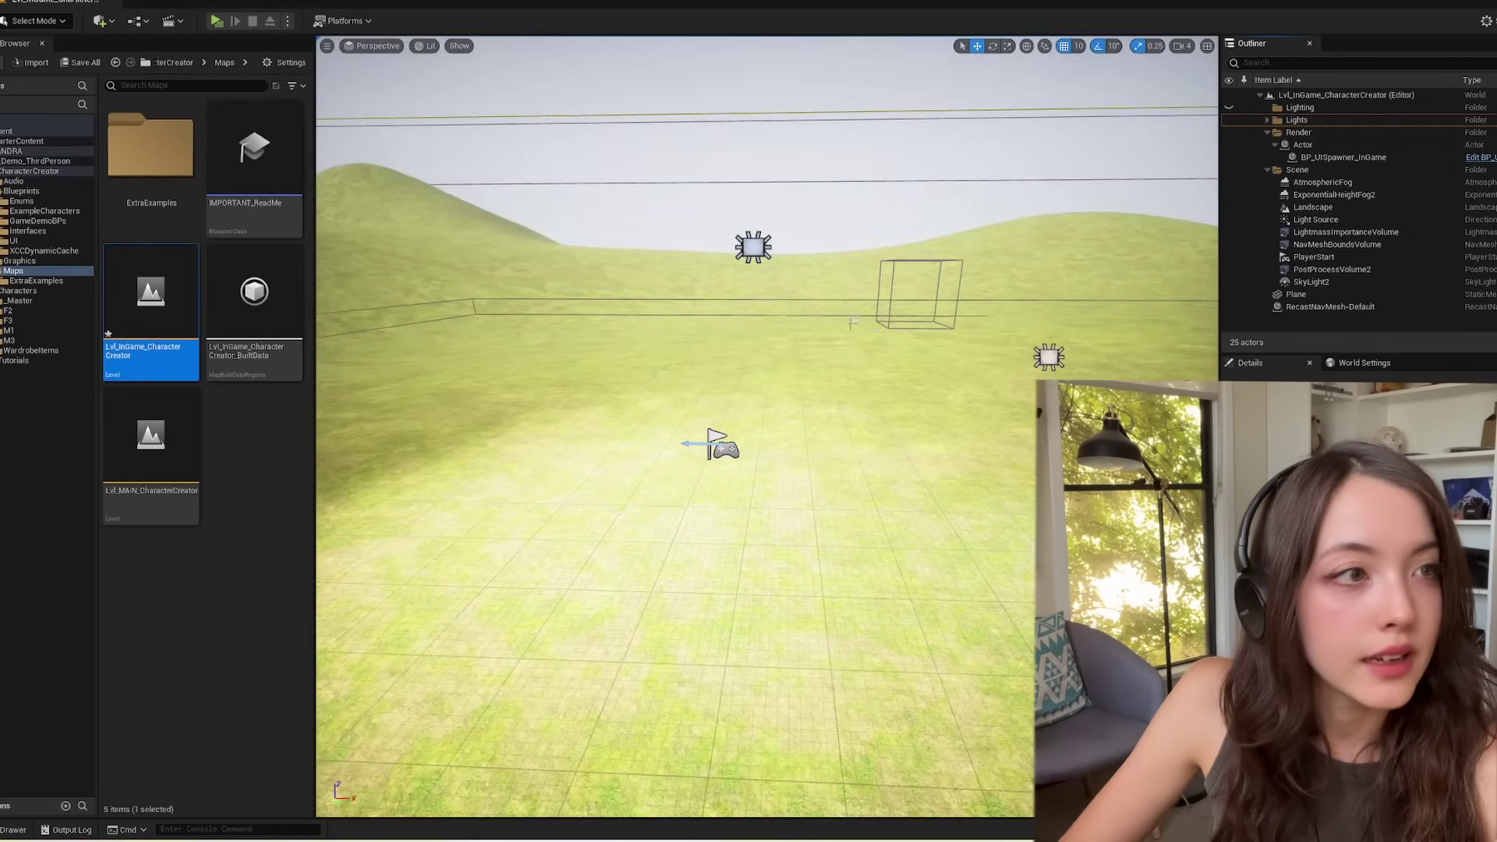
pyautogui.moveTo(767, 426); pyautogui.dragTo(936, 436, button='right')
pyautogui.press('w')
# Hide the Lights folder's actors other than the key lights, including AirGlow, ExponentialHeightFog, PostProcessVolume, RimLightL, SkyLight and SphereReflectionCapture
pyautogui.click(1268, 120)
pyautogui.scroll(-3, 1338, 264)
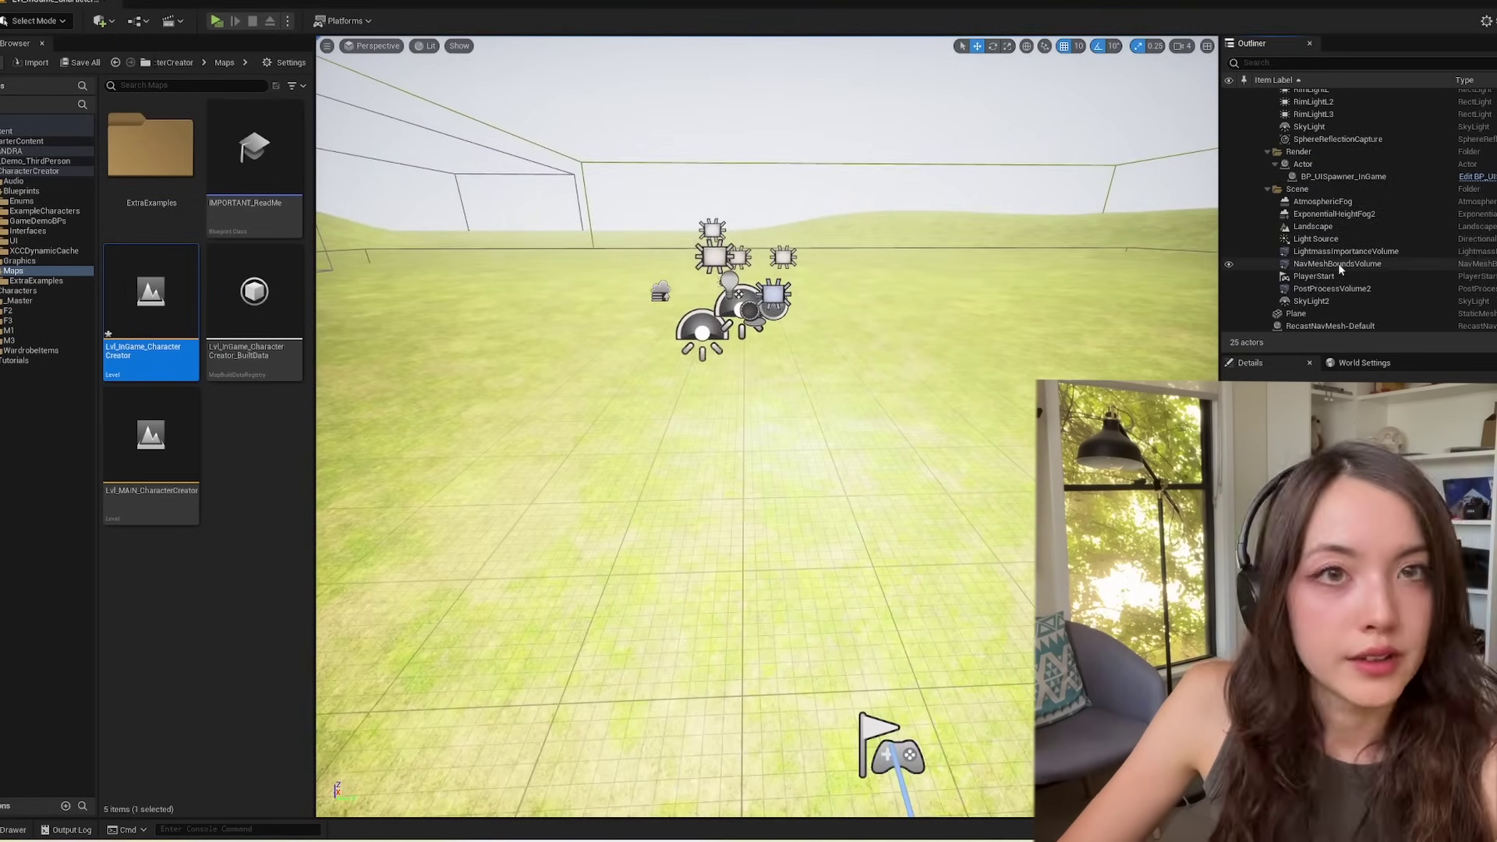
pyautogui.scroll(2, 1354, 247)
pyautogui.scroll(3, 1353, 245)
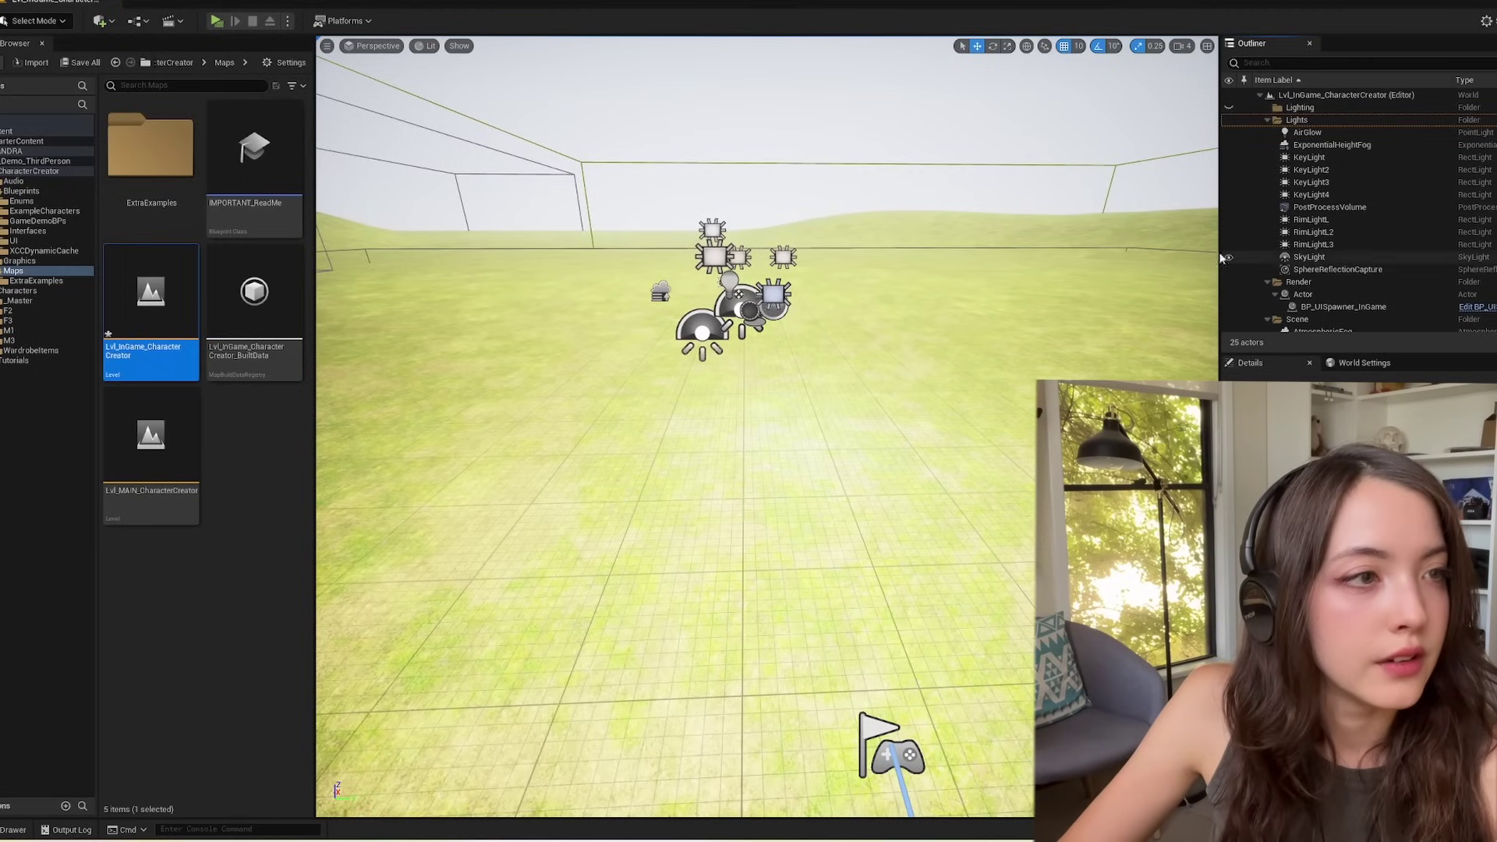
pyautogui.moveTo(1233, 273); pyautogui.dragTo(1231, 199)
pyautogui.click(1230, 195)
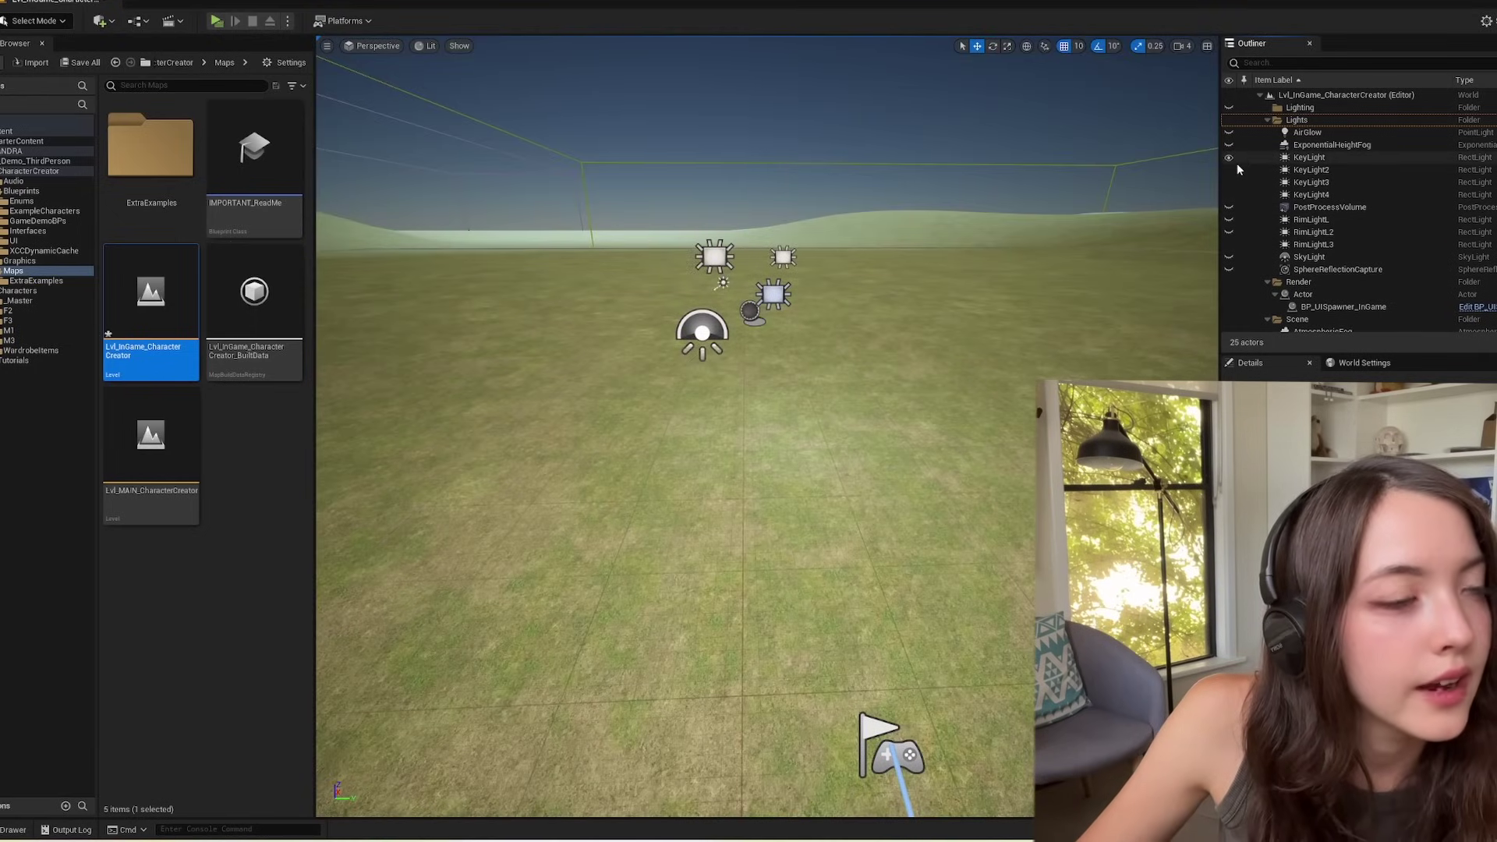
# Show the rim lights and AirGlow again and toggle the visibility of the Lights folder's ExponentialHeightFog
pyautogui.click(1229, 244)
pyautogui.click(1230, 219)
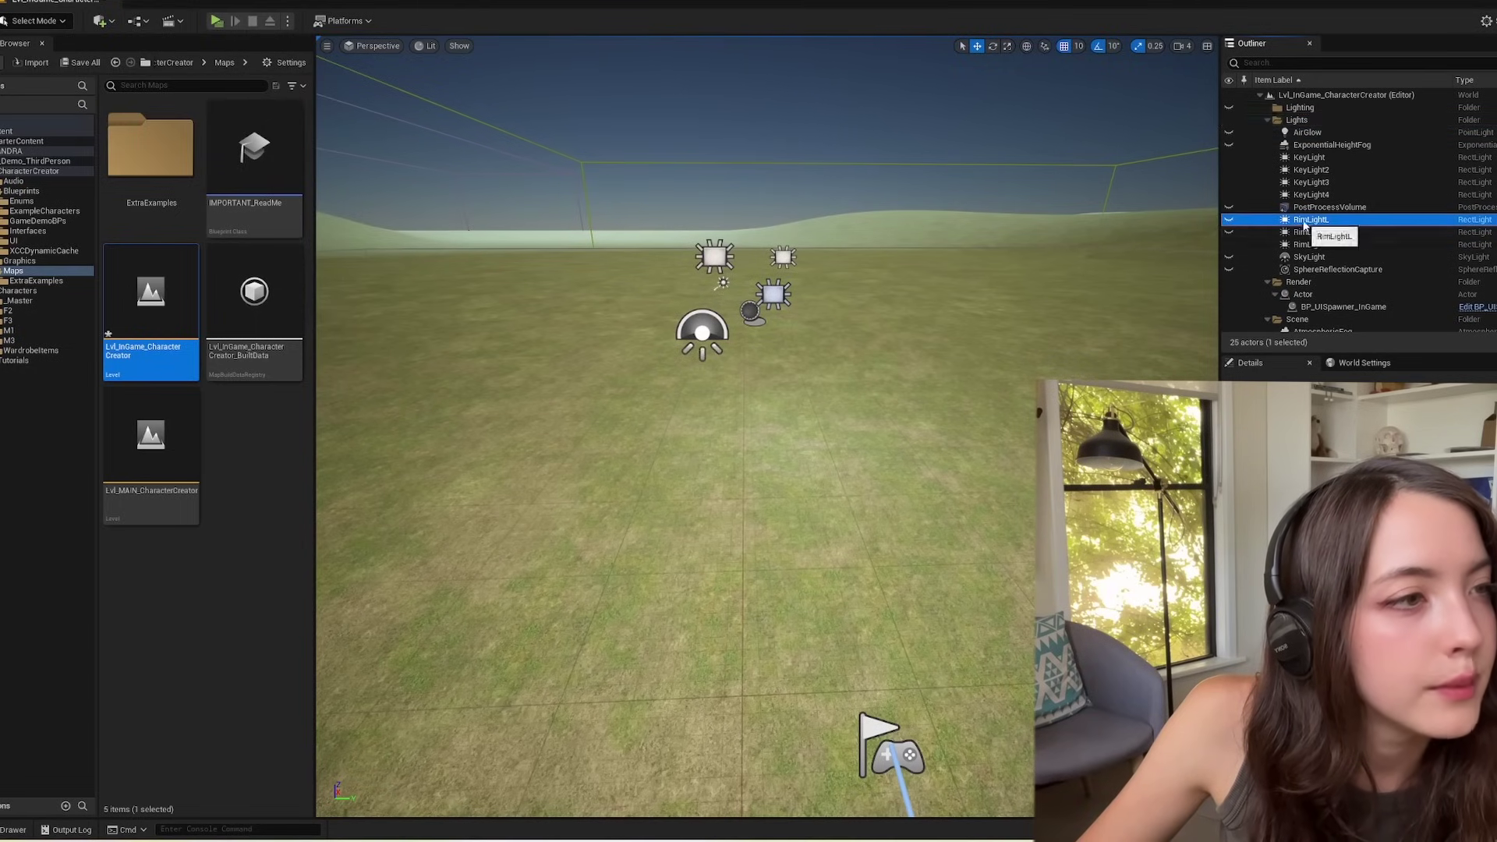
pyautogui.click(1229, 232)
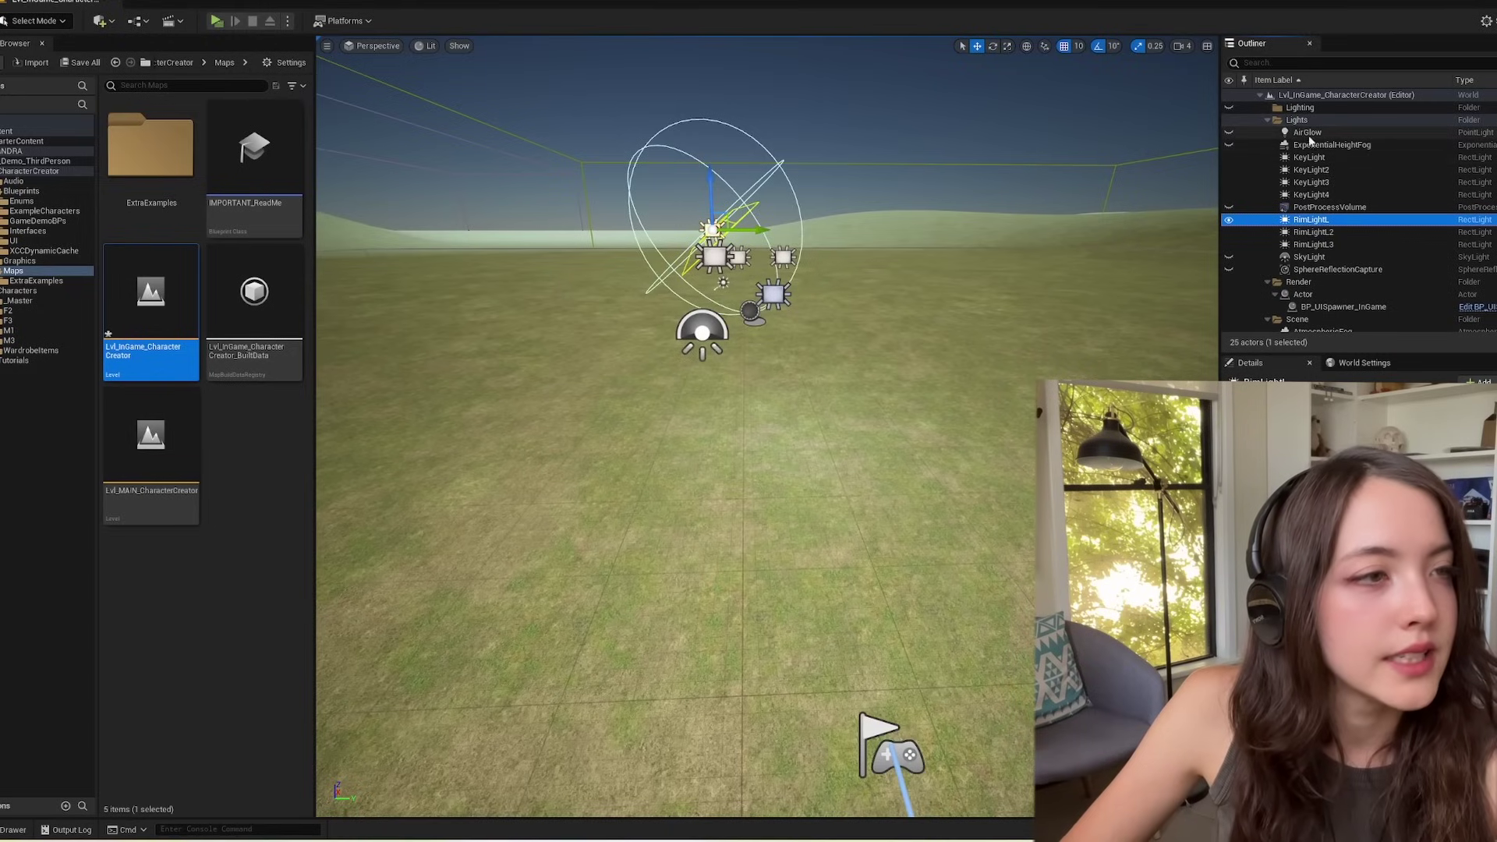
pyautogui.click(1240, 148)
pyautogui.click(1229, 146)
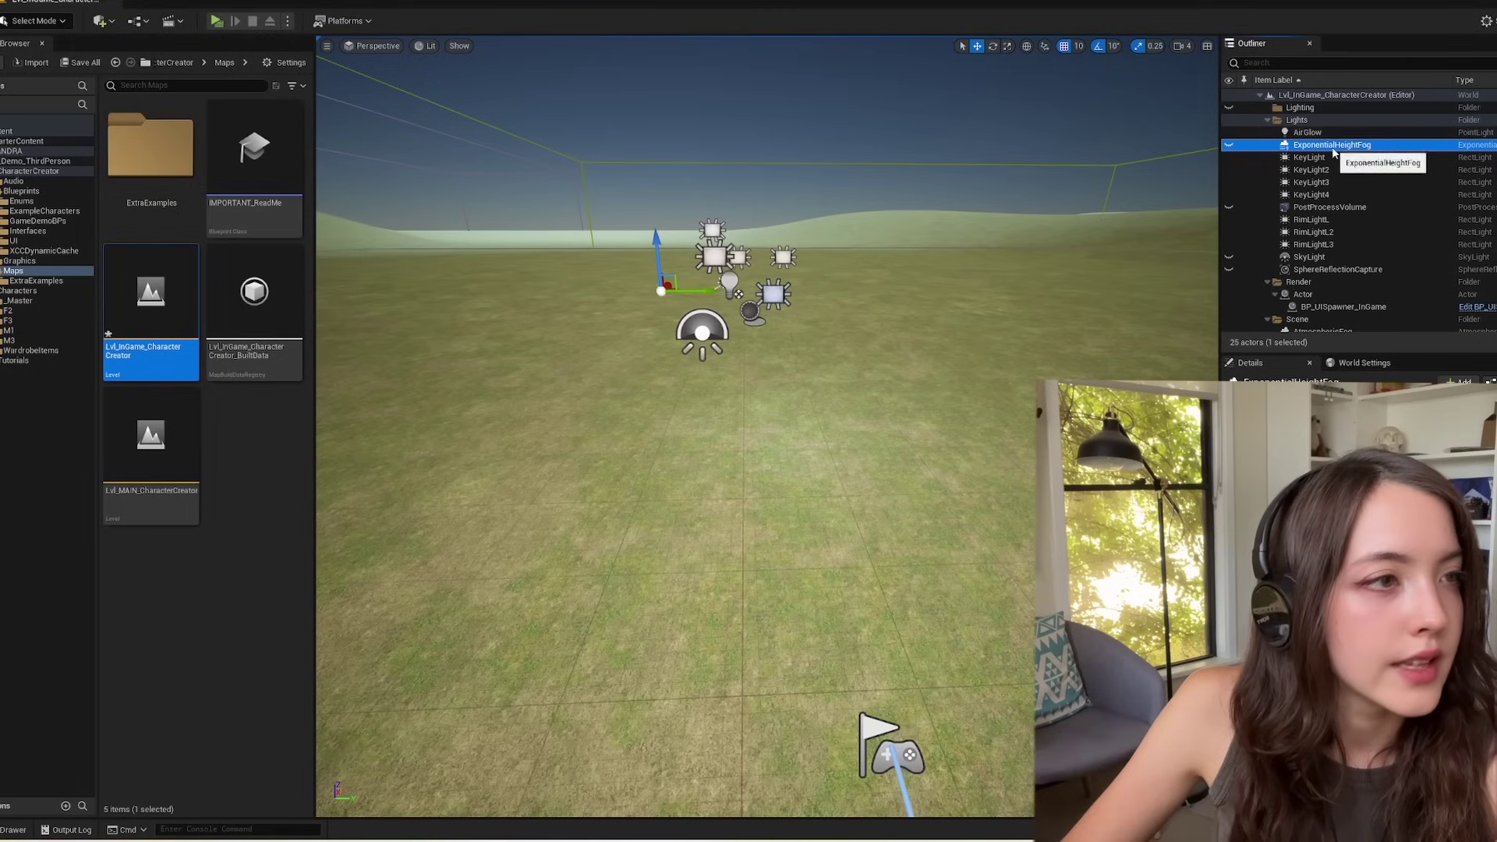
# Delete ExponentialHeightFog, PostProcessVolume, SkyLight and SphereReflectionCapture from the Lights folder
pyautogui.press('F2')
pyautogui.press('Escape')
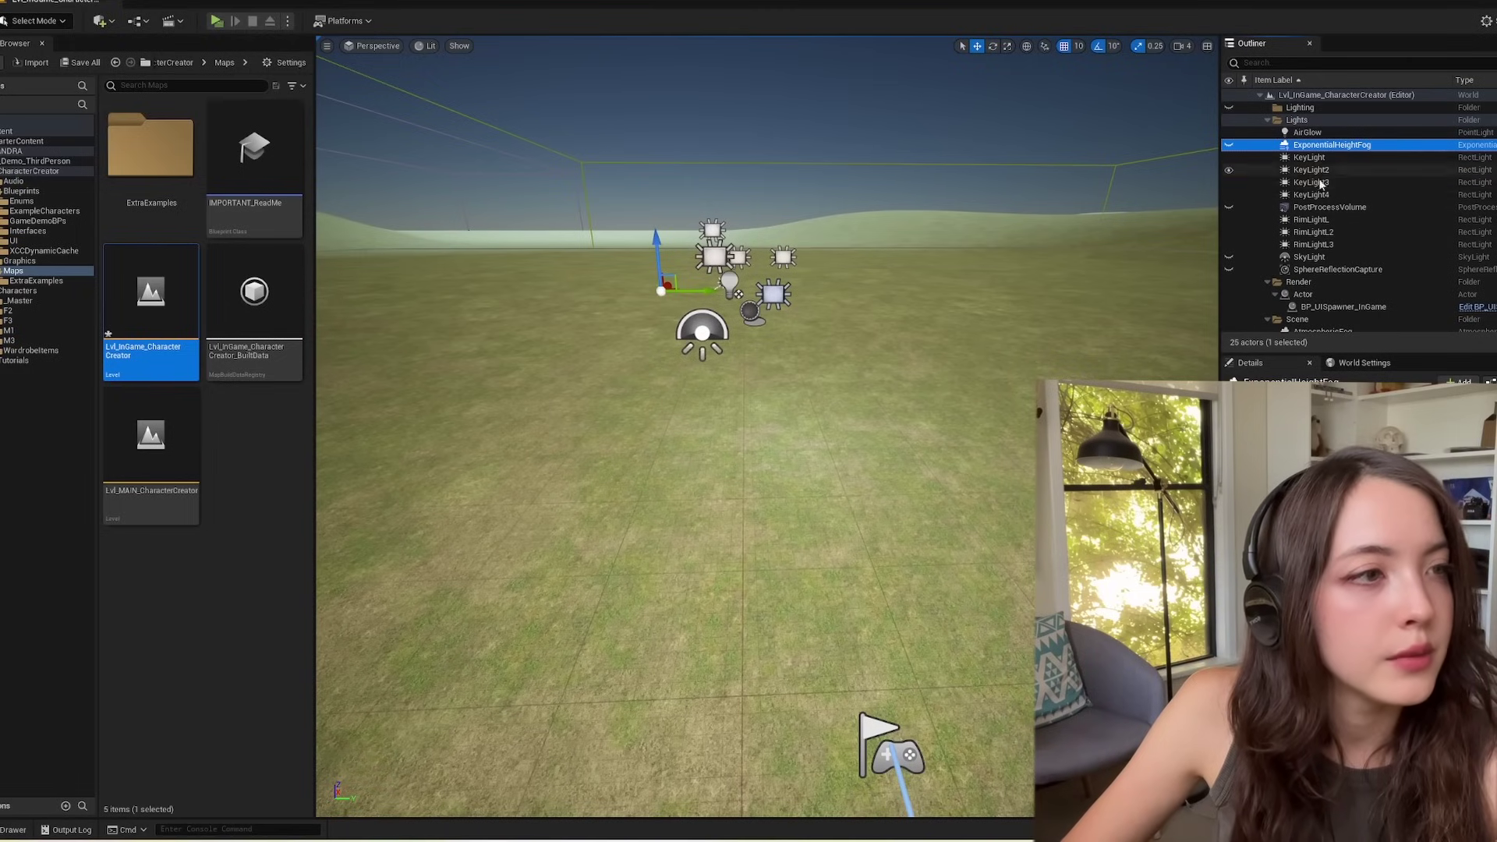
pyautogui.keyDown('ctrl'); pyautogui.click(1313, 208); pyautogui.keyUp('ctrl')
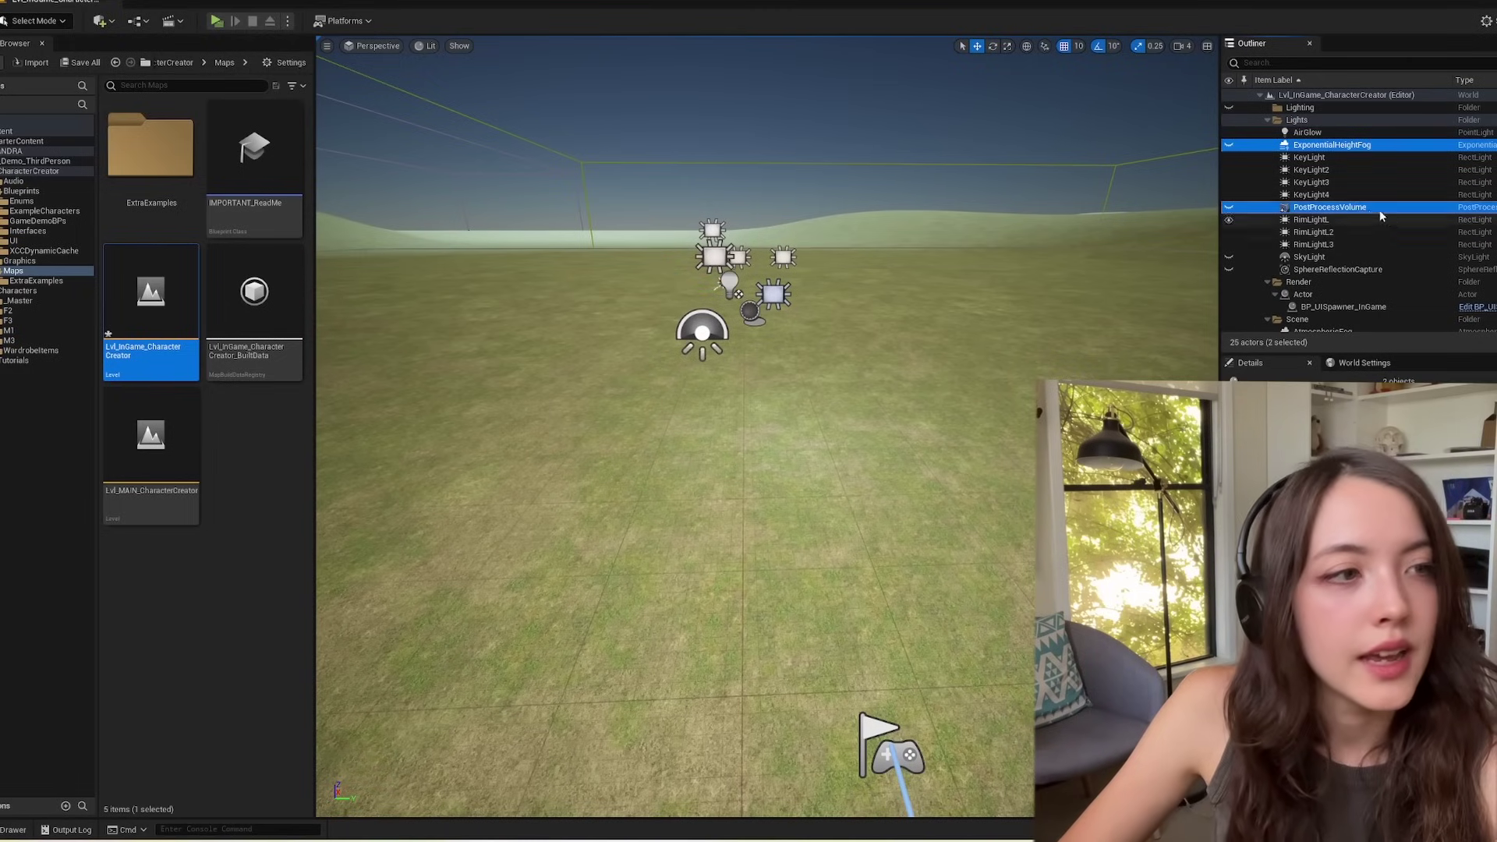
pyautogui.keyDown('ctrl'); pyautogui.click(1320, 258); pyautogui.keyUp('ctrl')
pyautogui.keyDown('ctrl'); pyautogui.click(1323, 270); pyautogui.keyUp('ctrl')
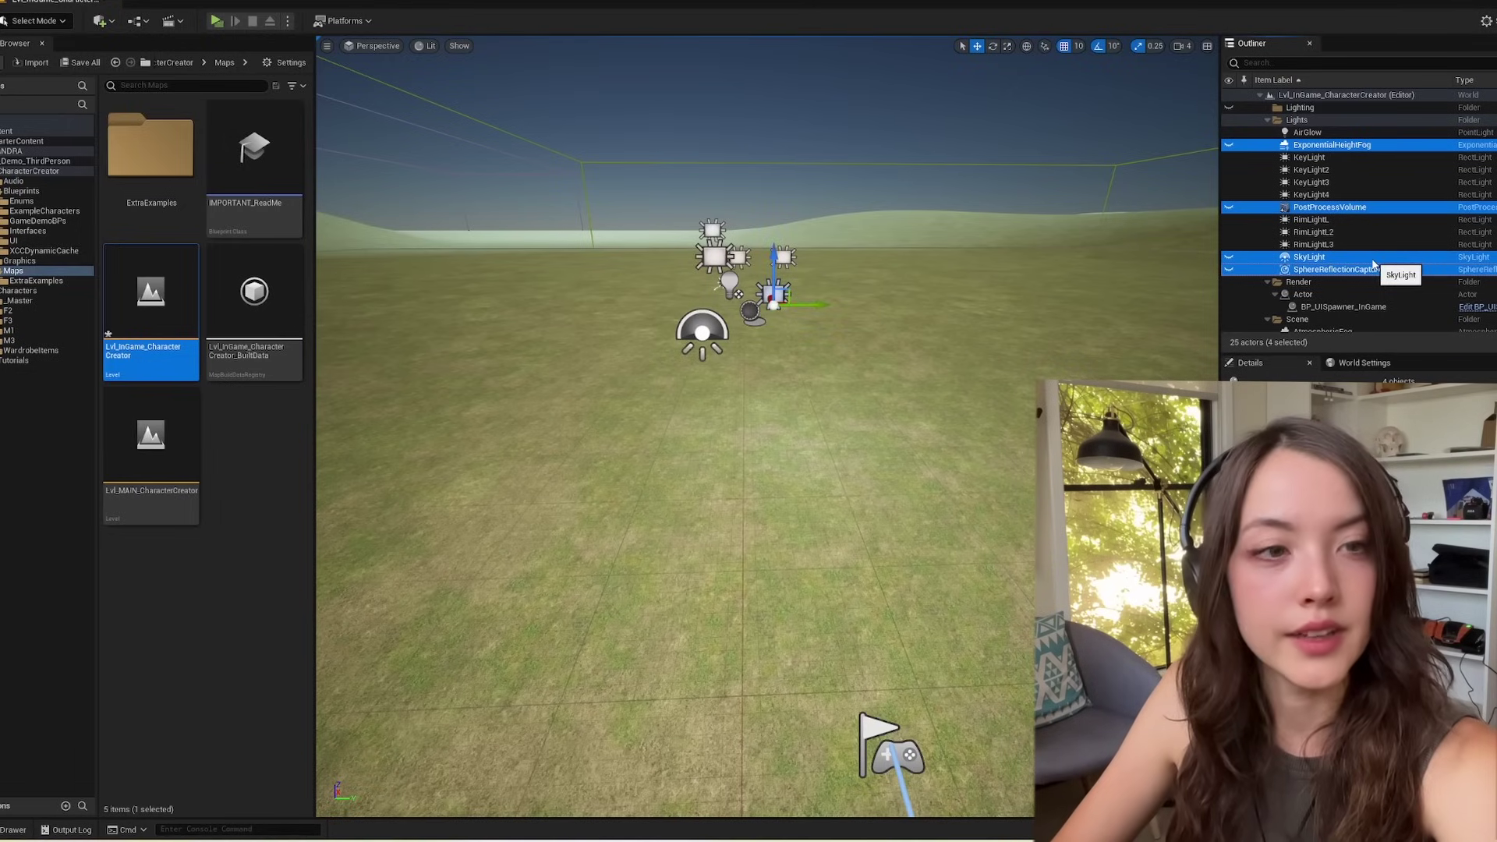
pyautogui.press('Delete')
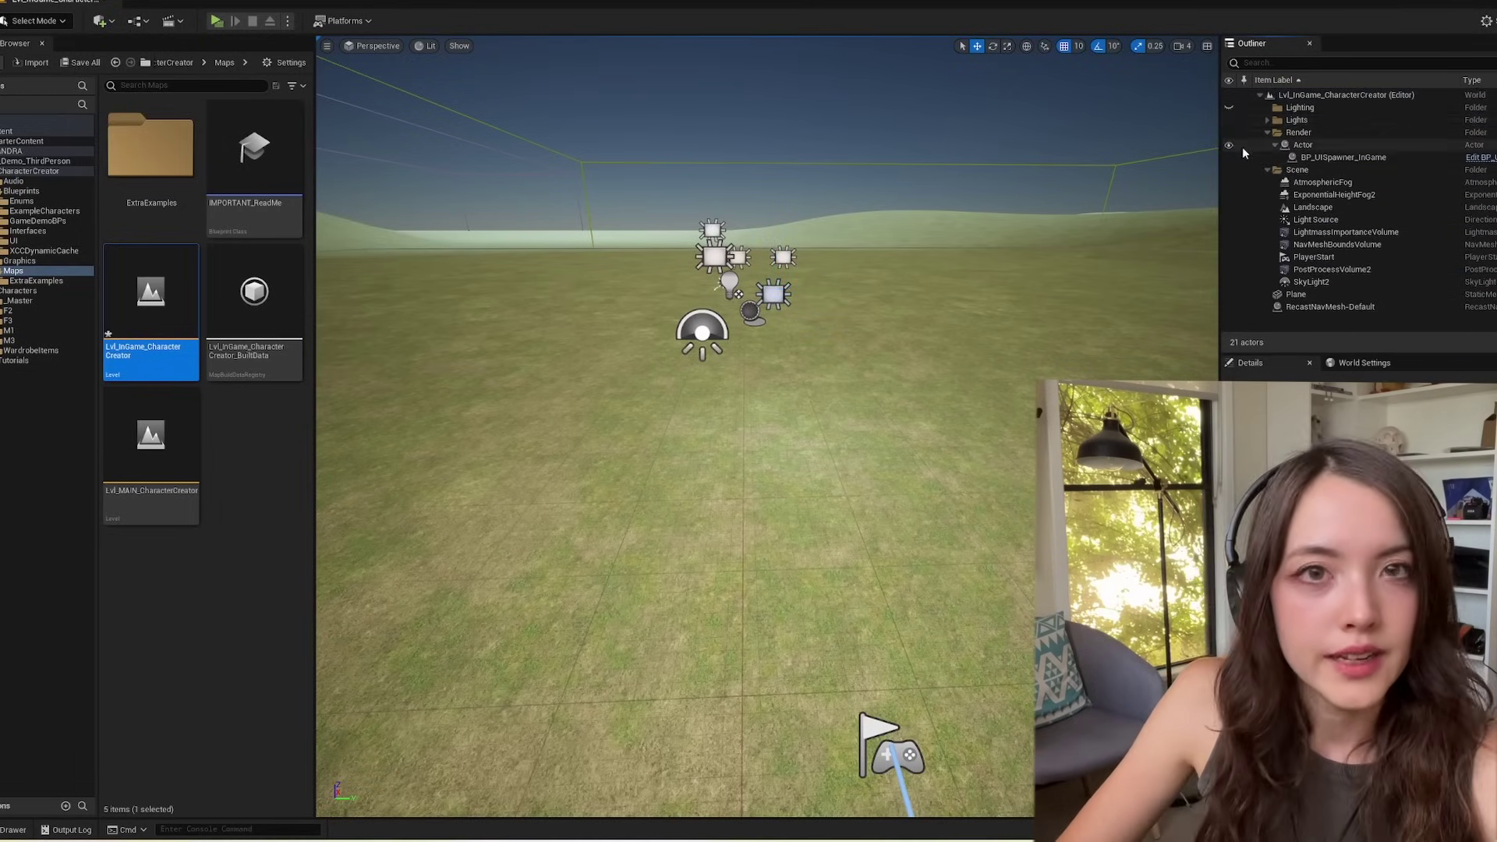
# Play the level to check the in-game character creator against the new scene, and stop the play session
pyautogui.scroll(3, 818, 297)
pyautogui.moveTo(817, 297); pyautogui.dragTo(526, 154, button='middle')
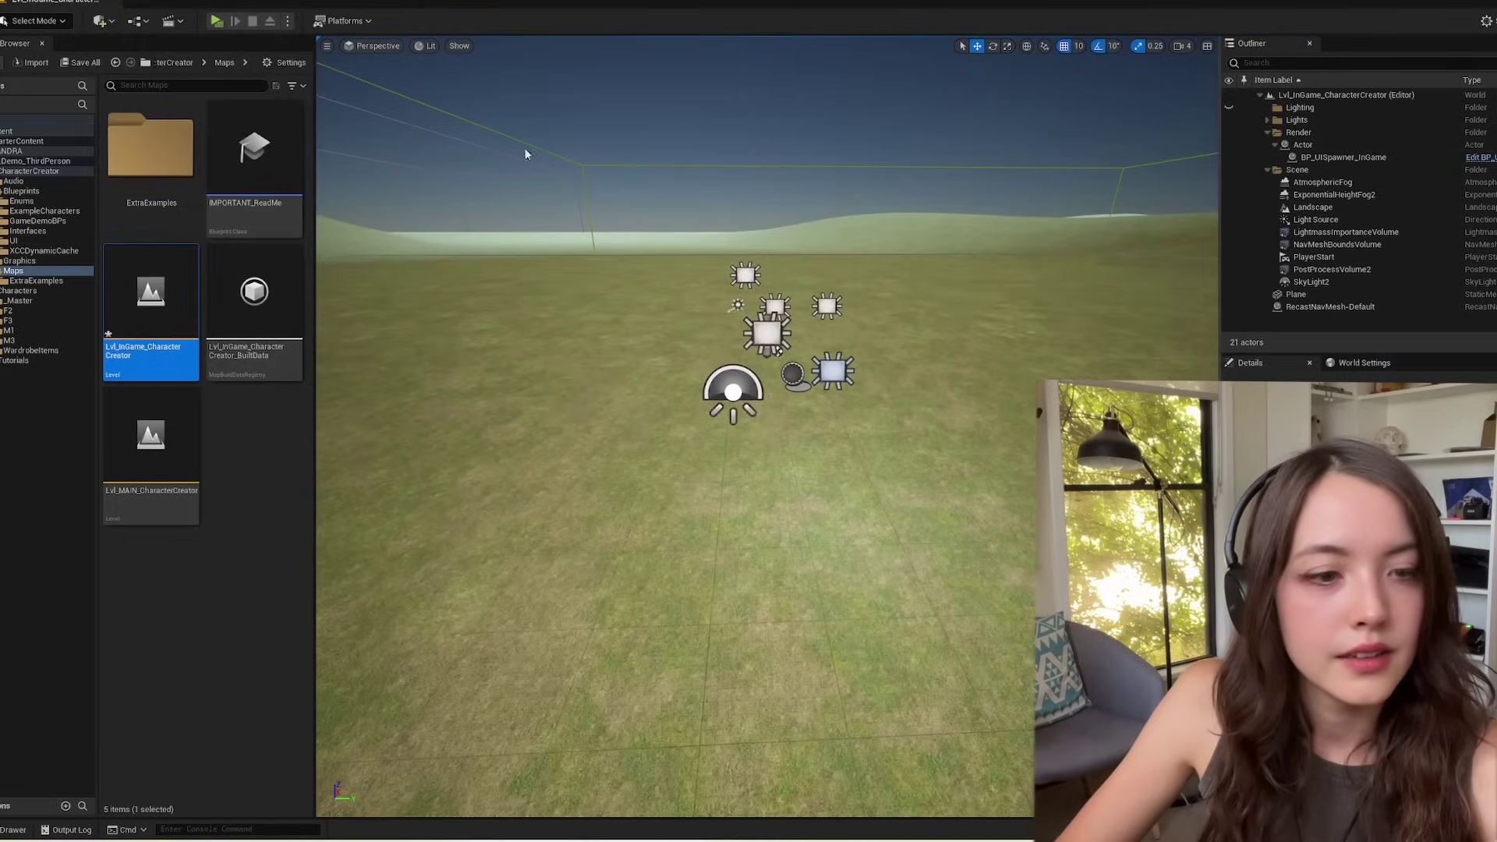
pyautogui.click(216, 21)
pyautogui.click(749, 726)
pyautogui.click(761, 727)
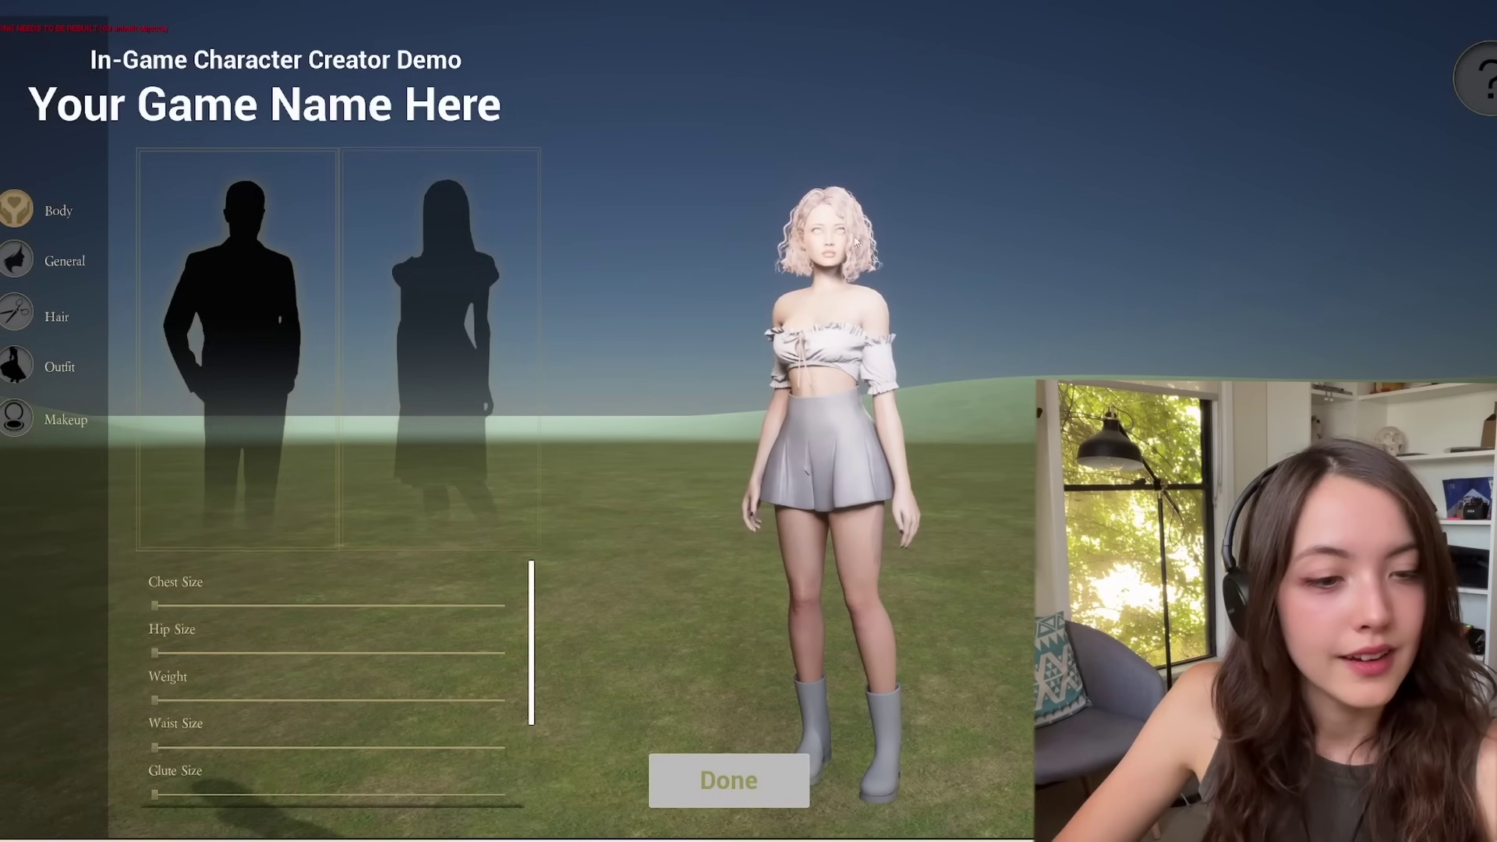
pyautogui.press('Escape')
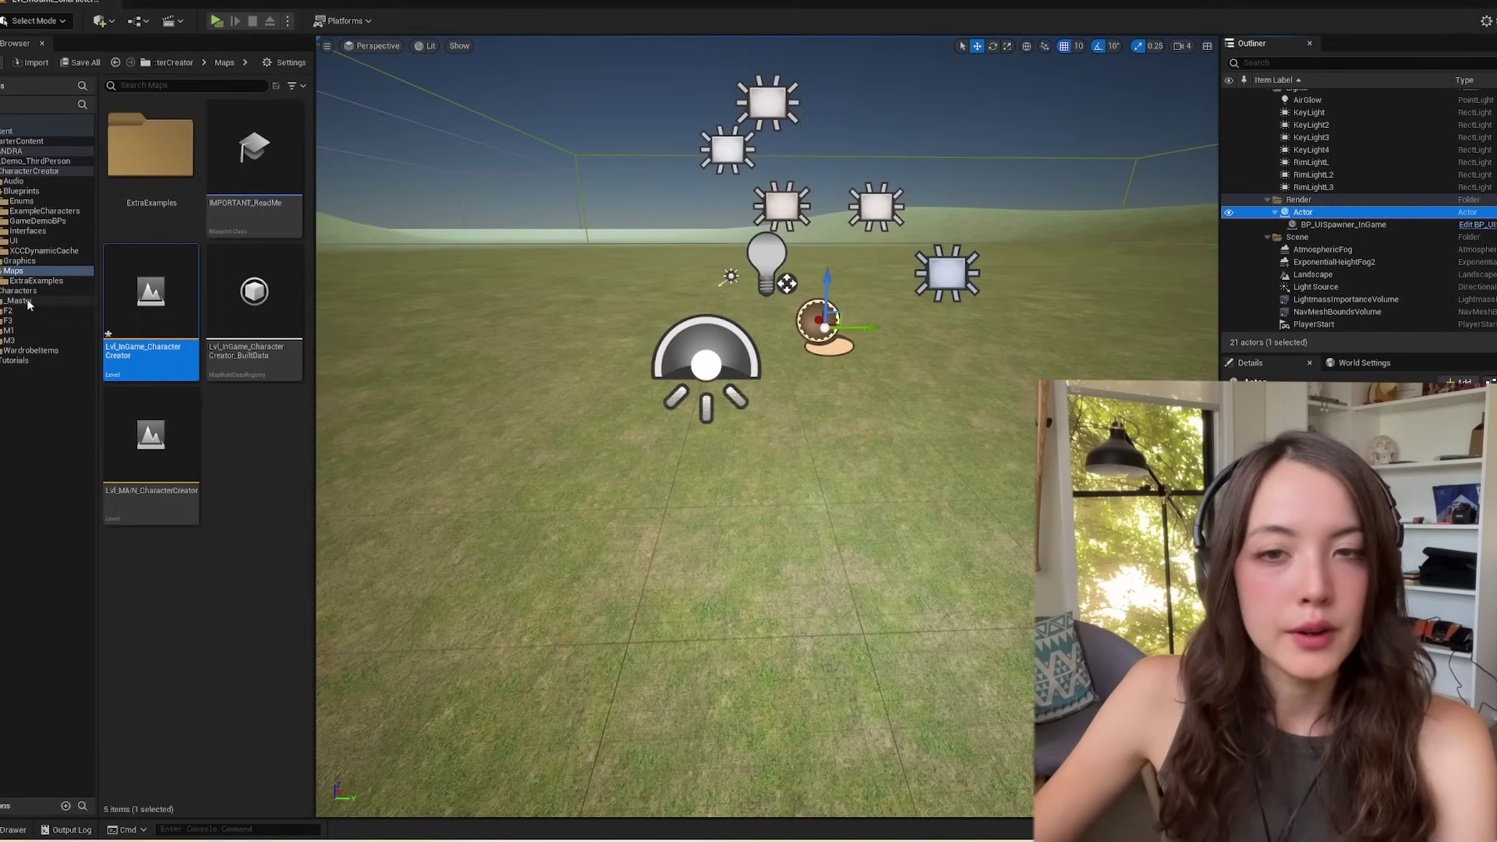
# Place the Amy blueprint from the ExampleCharacters folder in the level and attach it to the Render folder's Actor
pyautogui.click(22, 191)
pyautogui.doubleClick(195, 291)
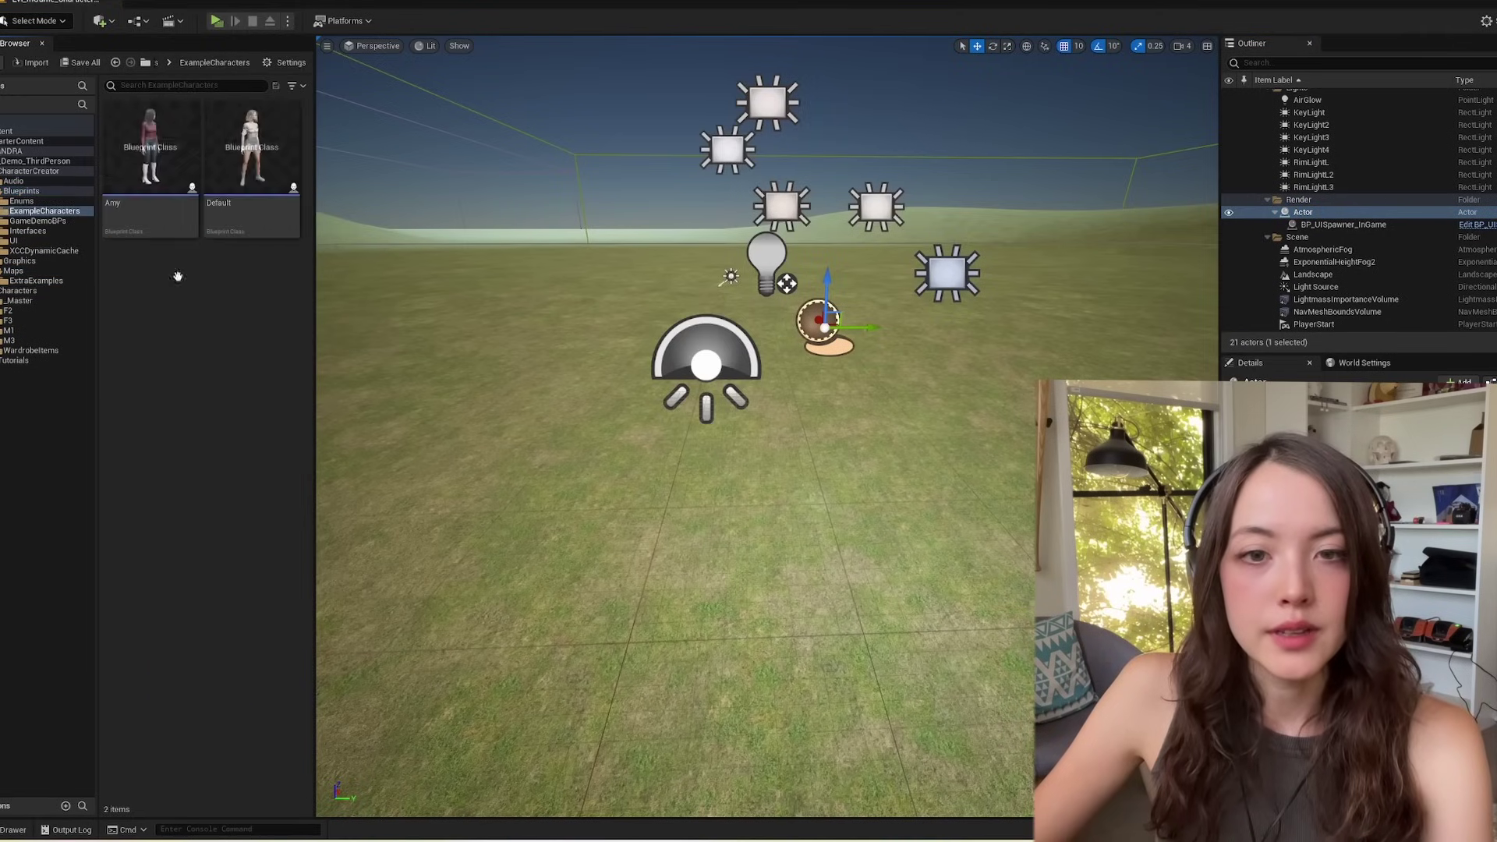
pyautogui.click(150, 156)
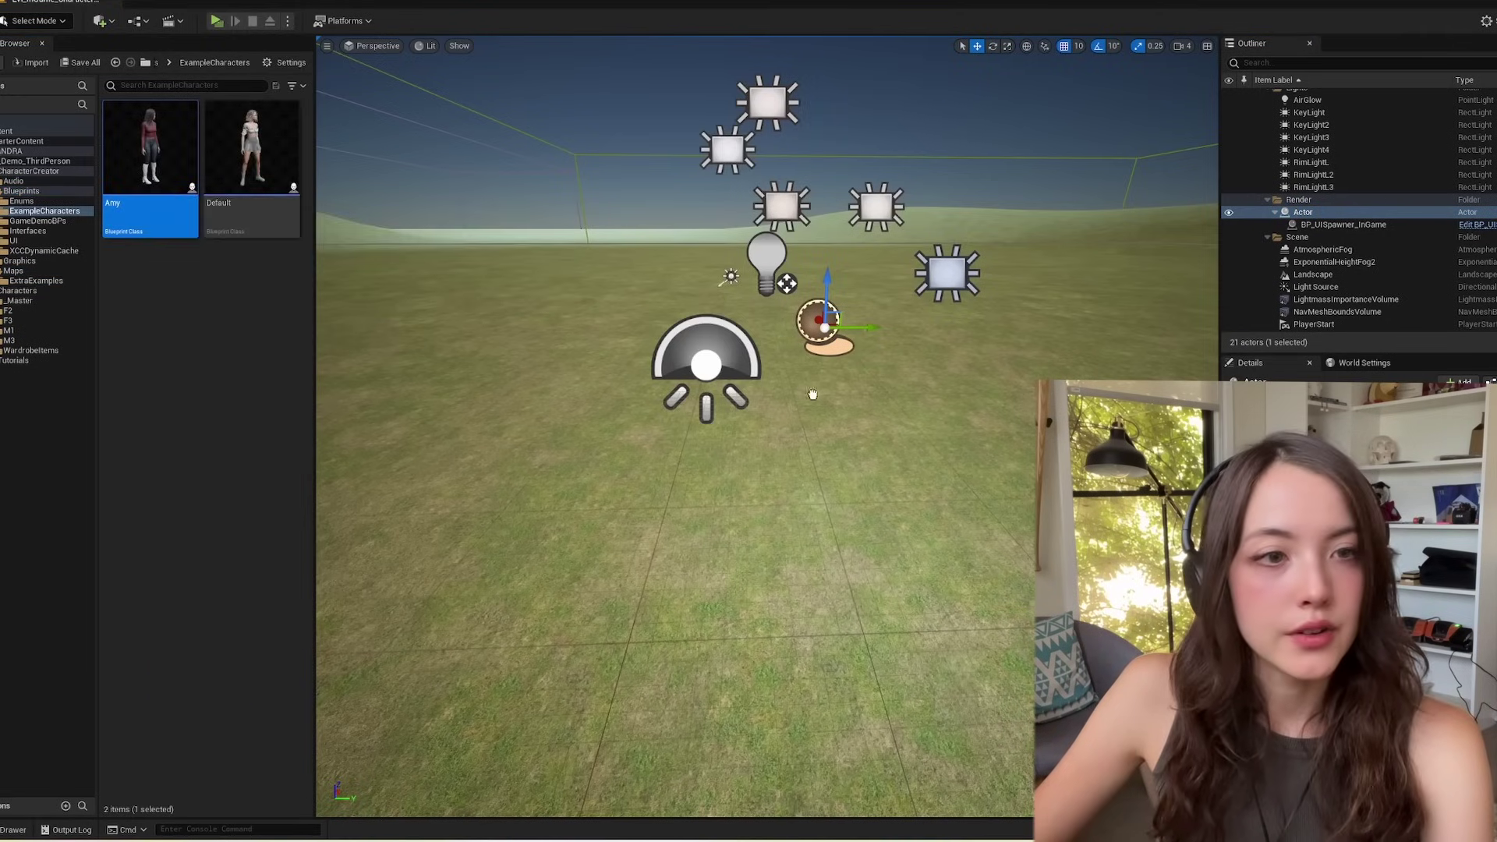
pyautogui.moveTo(814, 394); pyautogui.dragTo(815, 396)
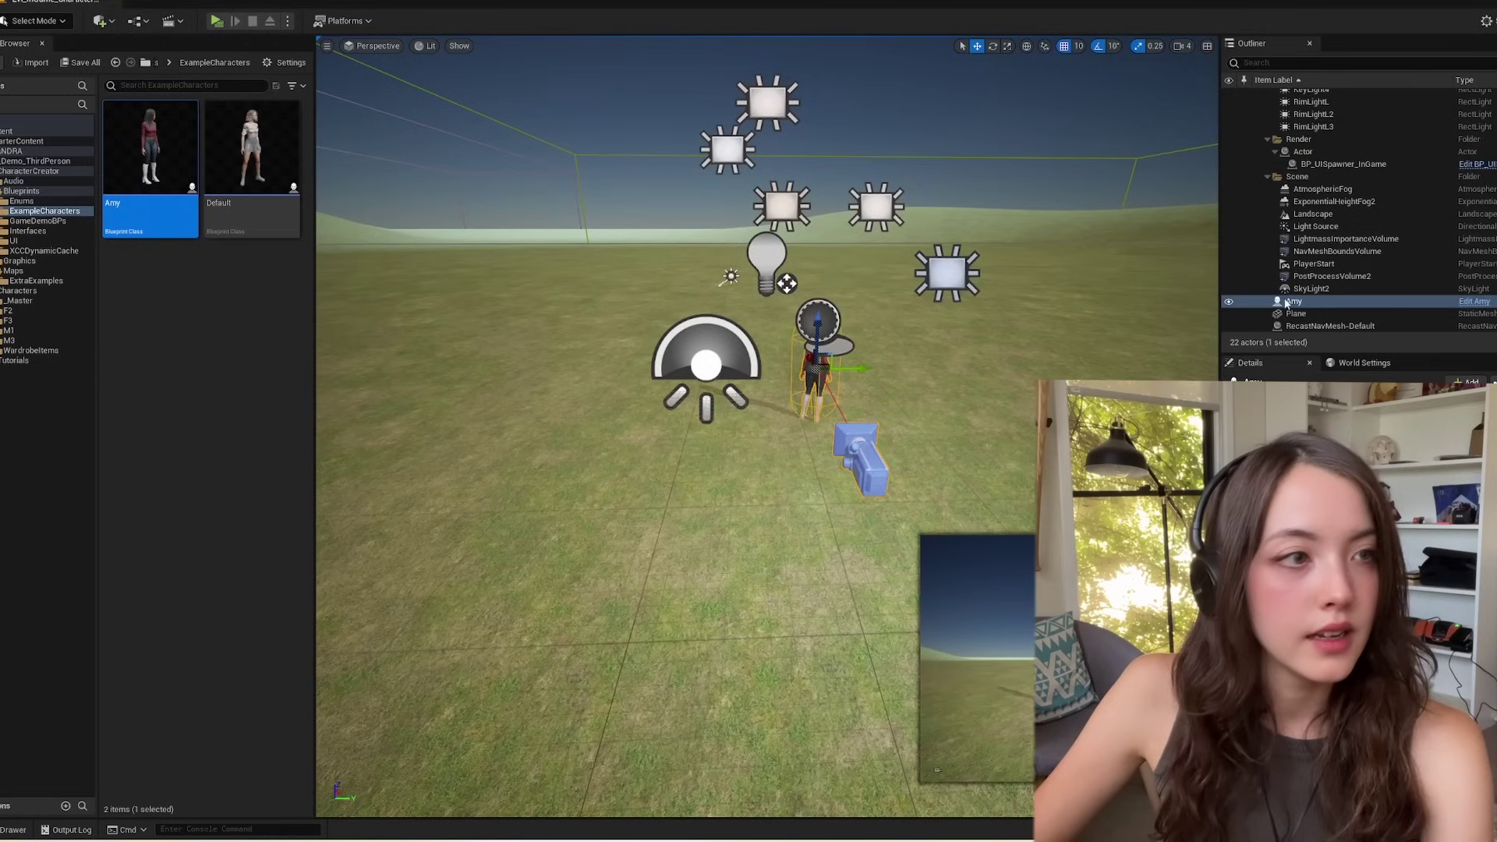
pyautogui.moveTo(1288, 307); pyautogui.dragTo(1324, 181)
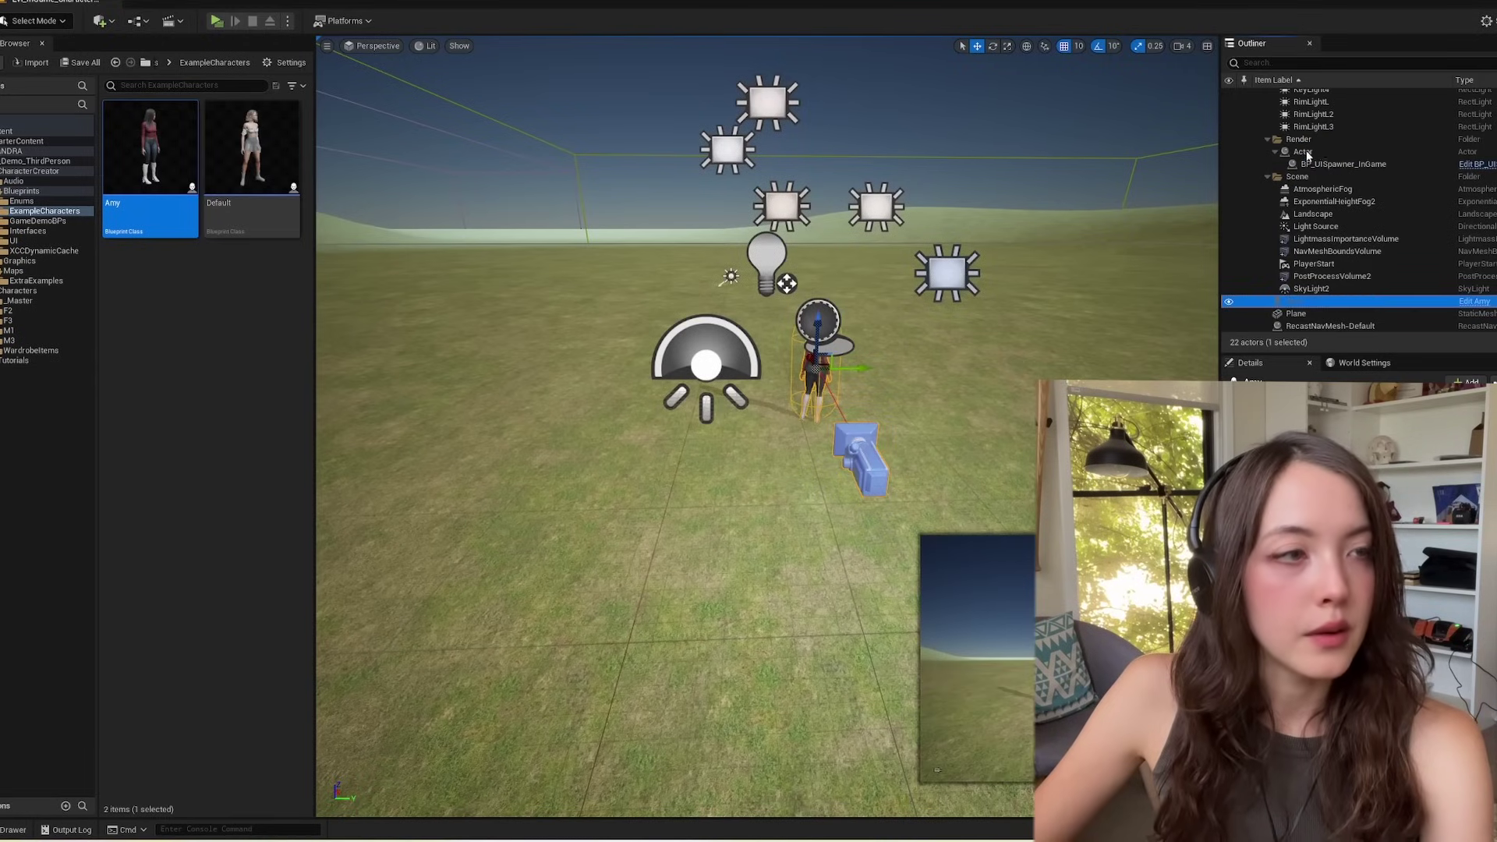
pyautogui.moveTo(1307, 156); pyautogui.dragTo(1307, 155)
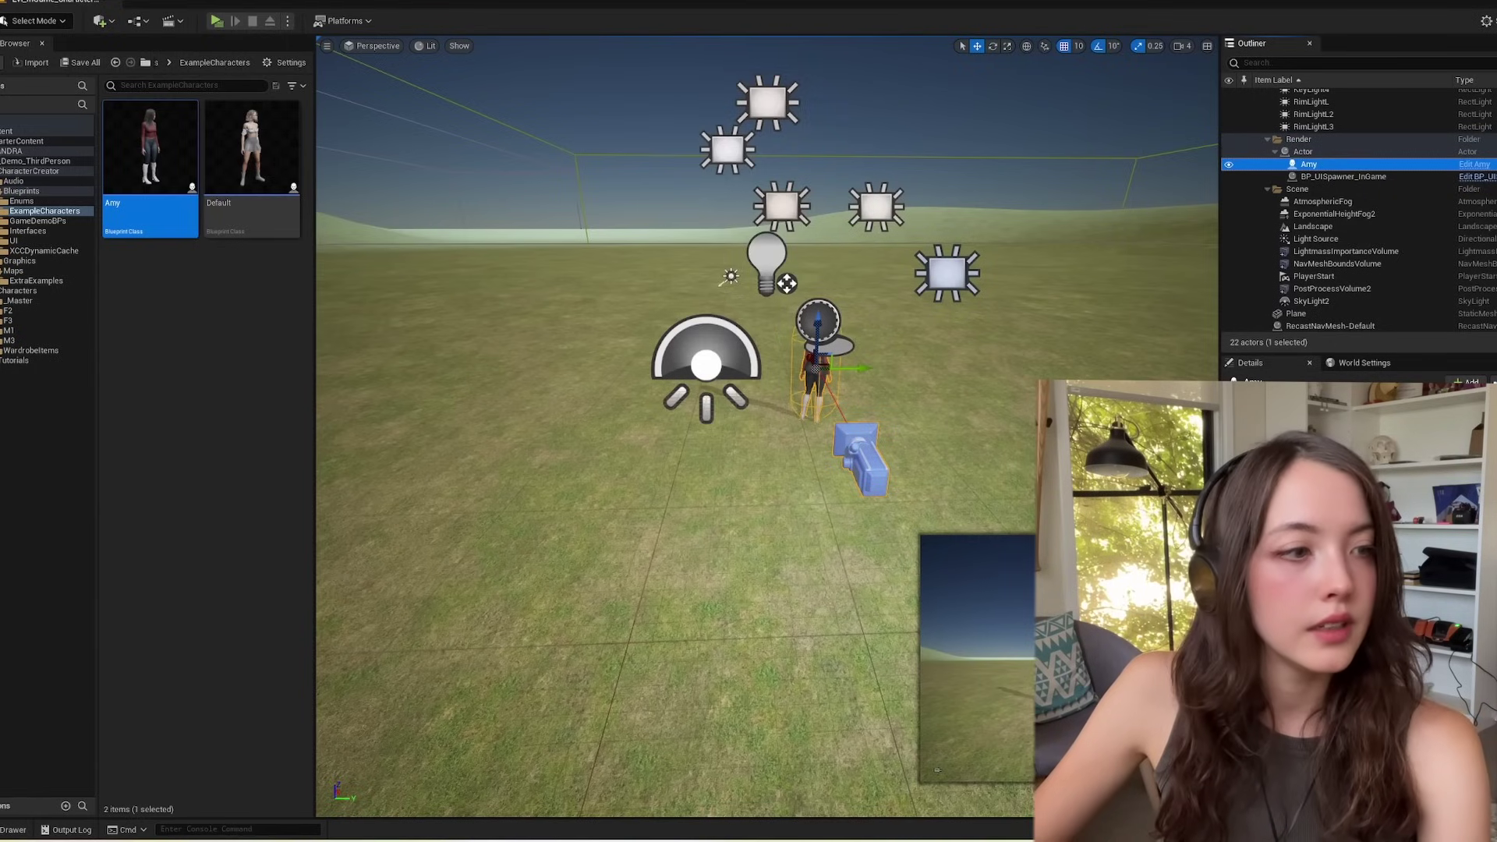
# Set the Amy character's location to 0, 0, 0 and its Z rotation to 0
pyautogui.click(1385, 544)
pyautogui.write('0')
pyautogui.press('Return')
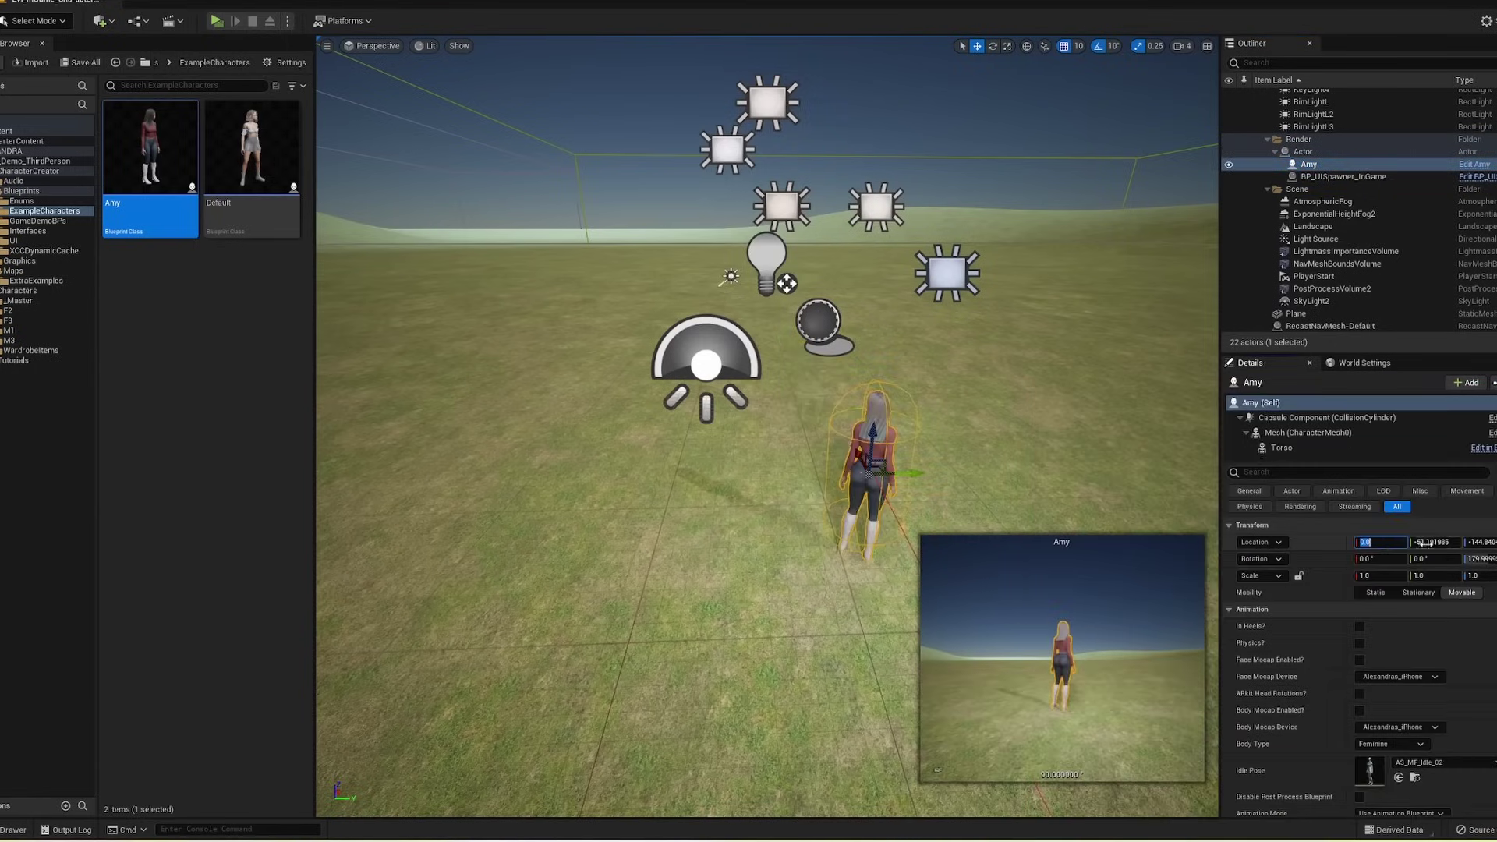
pyautogui.click(1426, 542)
pyautogui.write('0')
pyautogui.press('Return')
pyautogui.write('0')
pyautogui.click(1481, 559)
pyautogui.write('0')
pyautogui.press('Return')
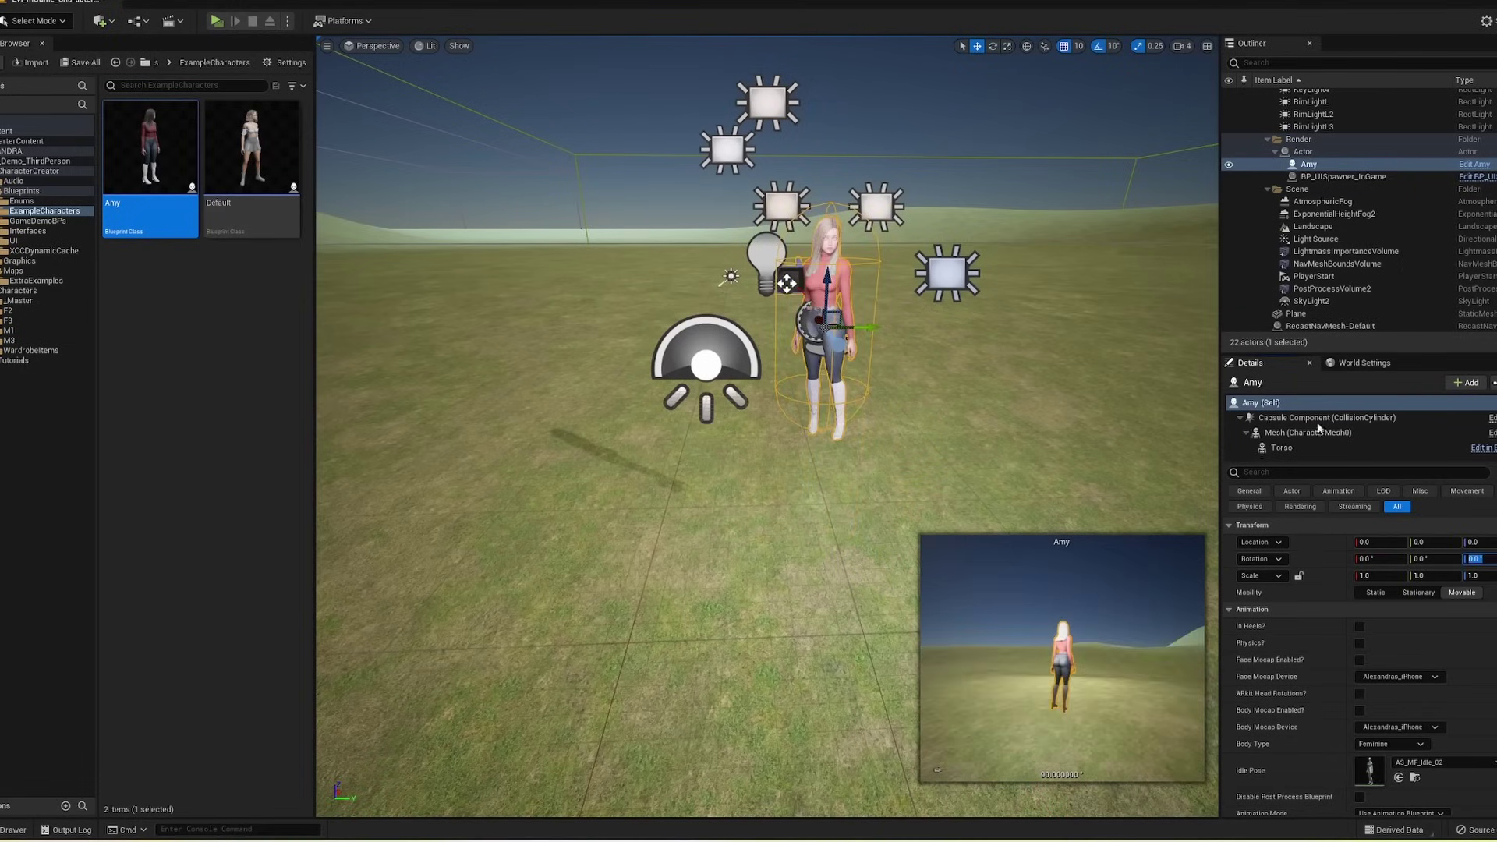
pyautogui.scroll(4, 929, 234)
pyautogui.moveTo(929, 234); pyautogui.dragTo(855, 229, button='middle')
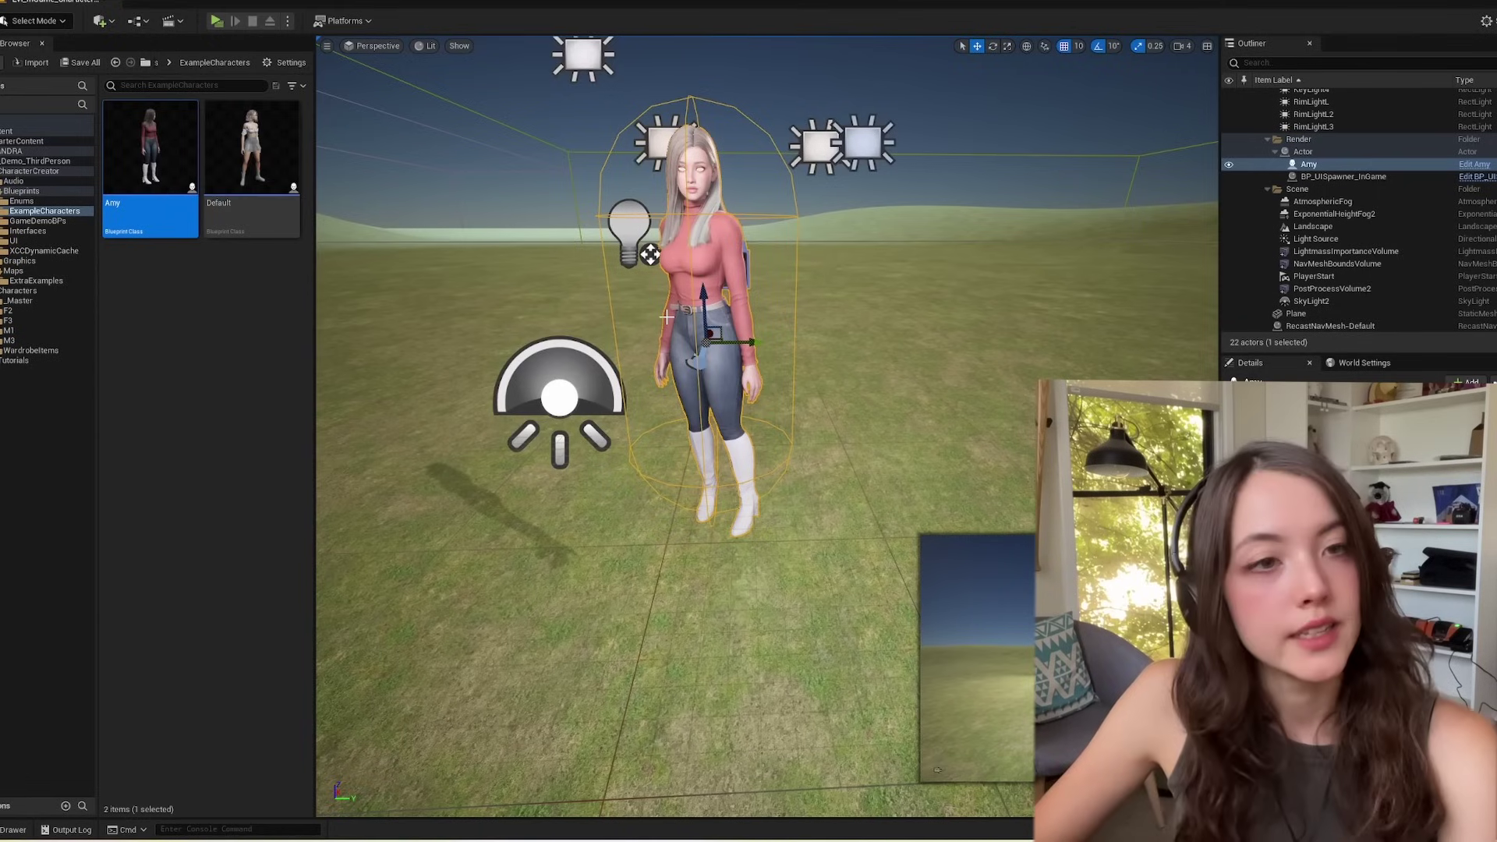
pyautogui.moveTo(817, 334); pyautogui.dragTo(801, 245, button='middle')
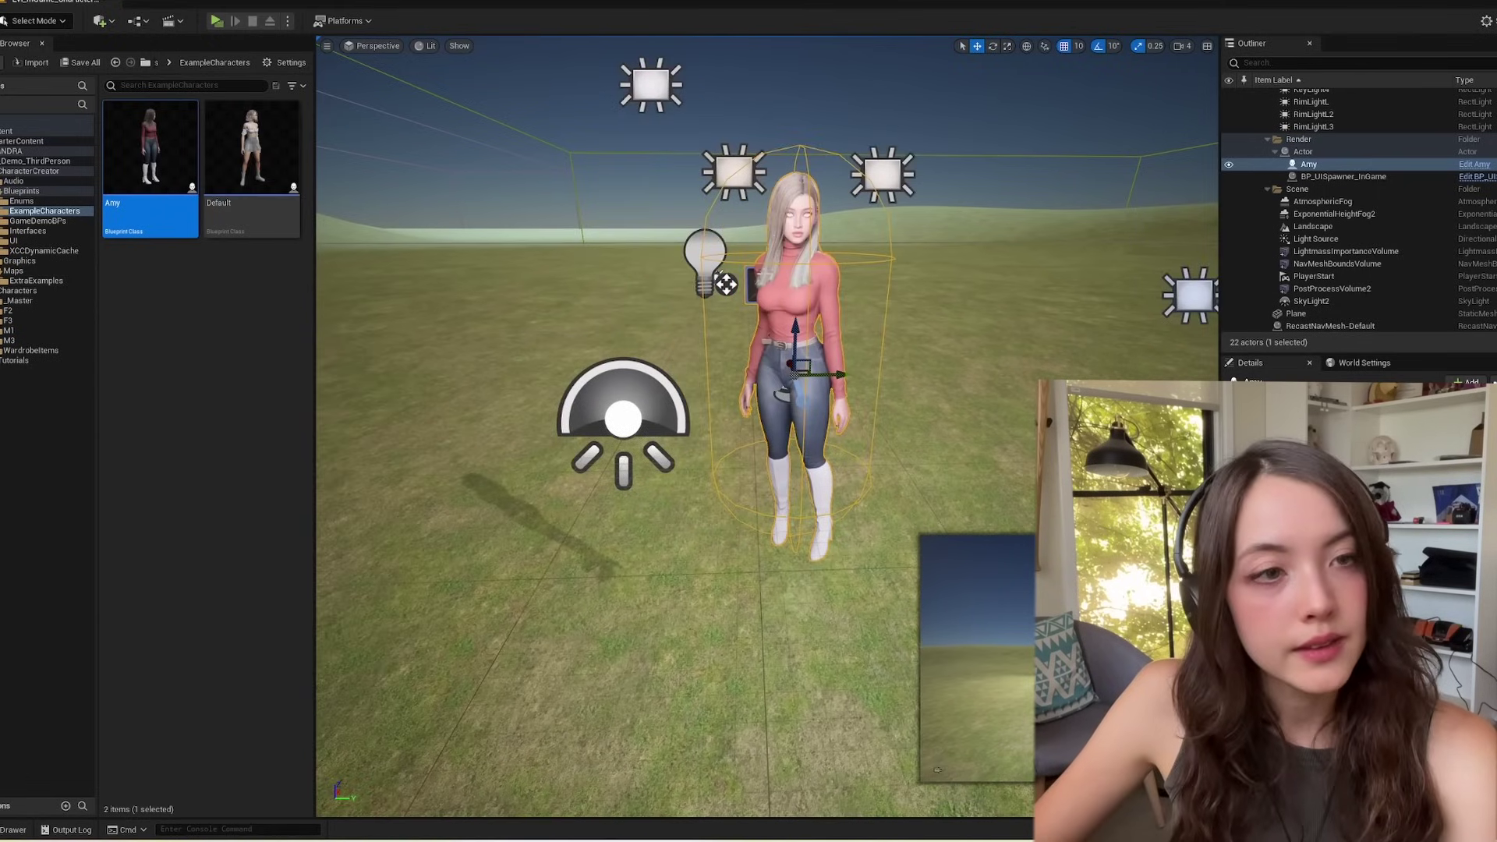
# Select all Lights and Render actors plus Plane and RecastNavMesh-Default, and lower them together so the character meets the landscape
pyautogui.click(1322, 165)
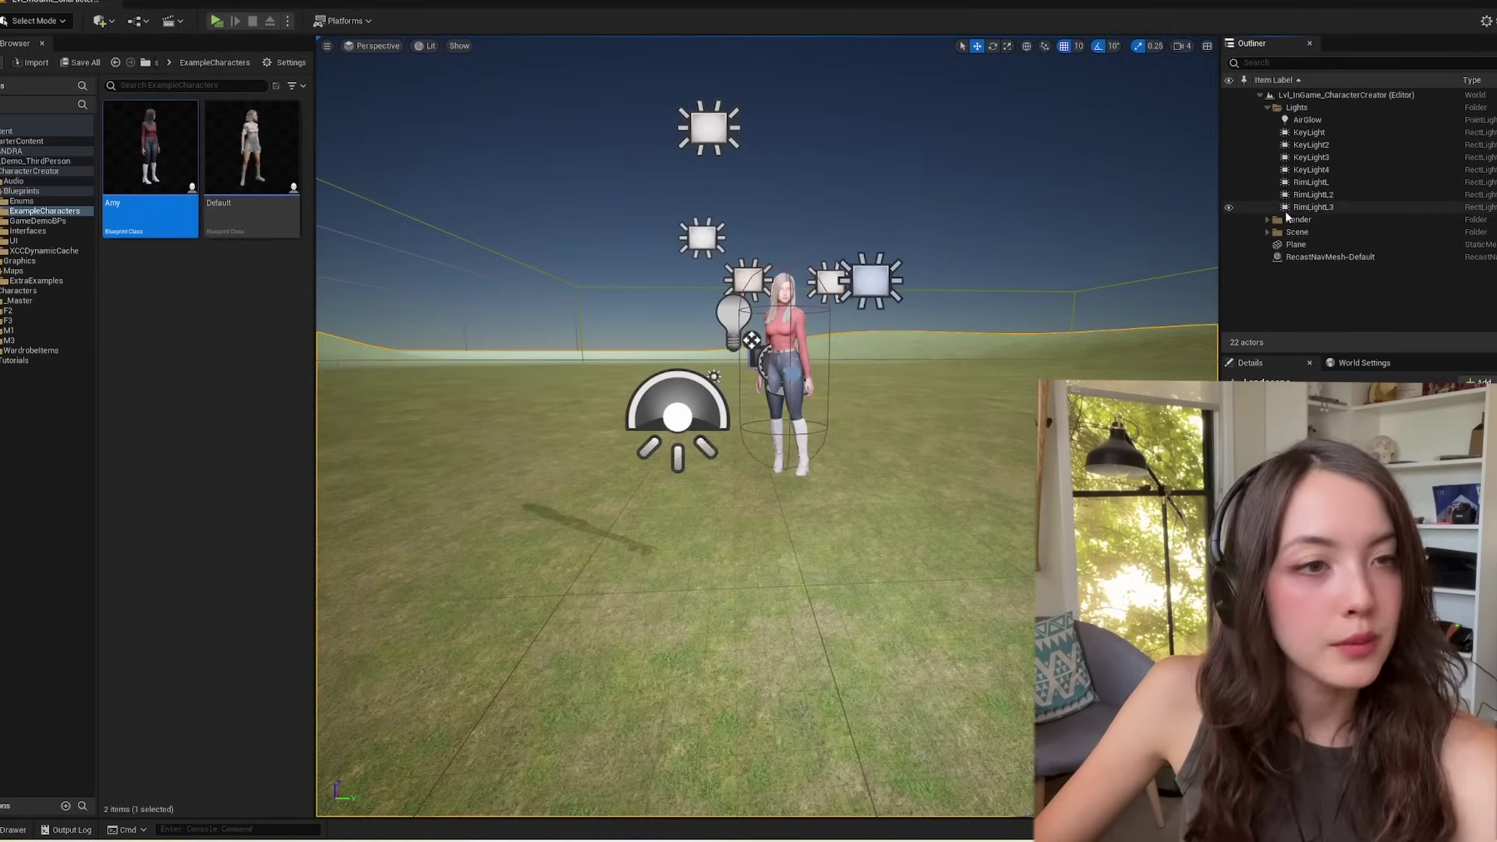
pyautogui.click(1313, 207)
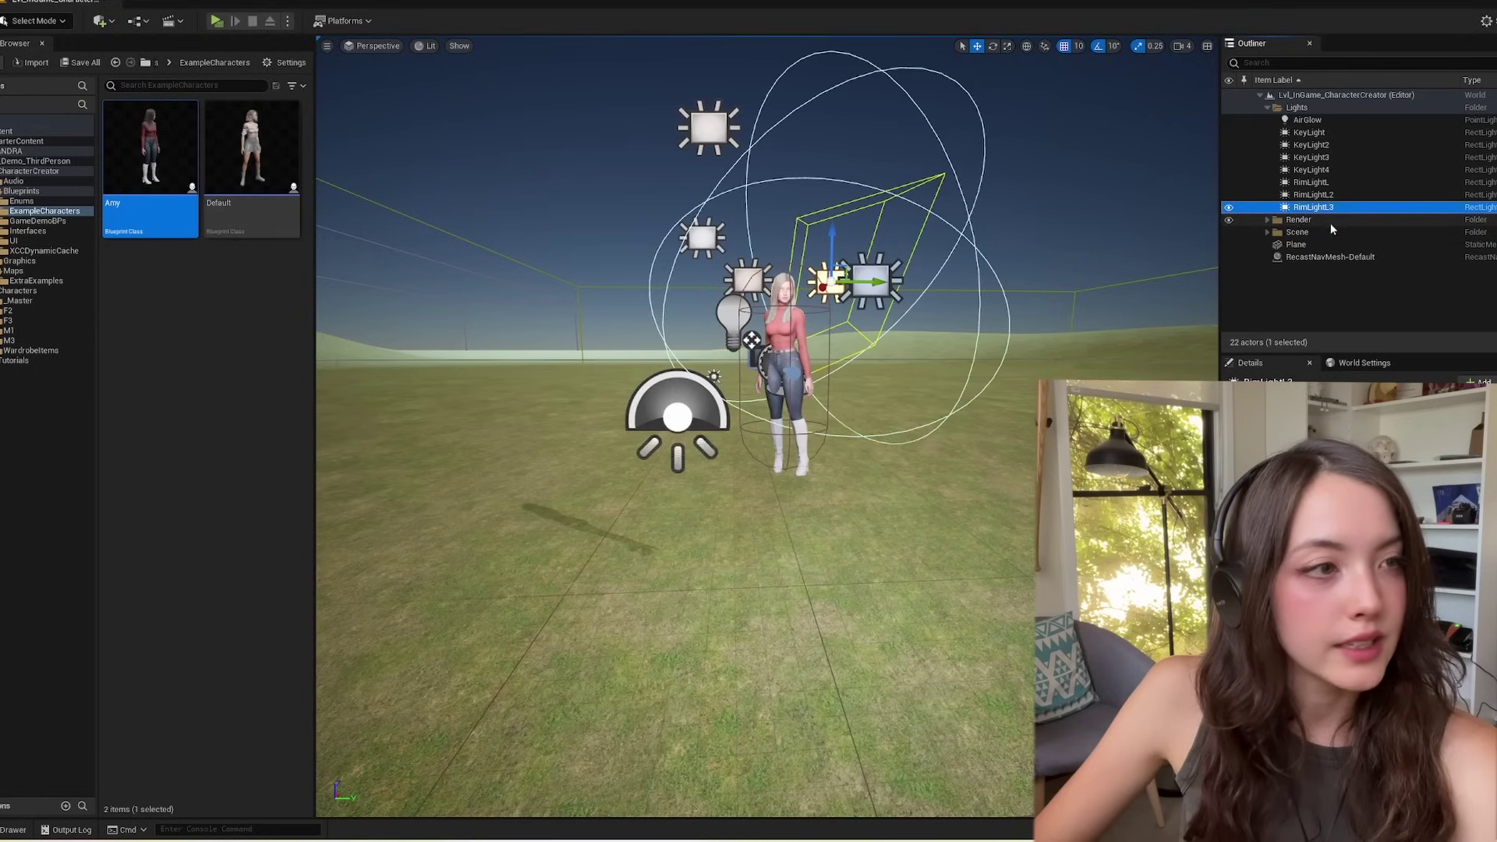
pyautogui.click(1298, 220)
pyautogui.click(1269, 220)
pyautogui.click(1303, 233)
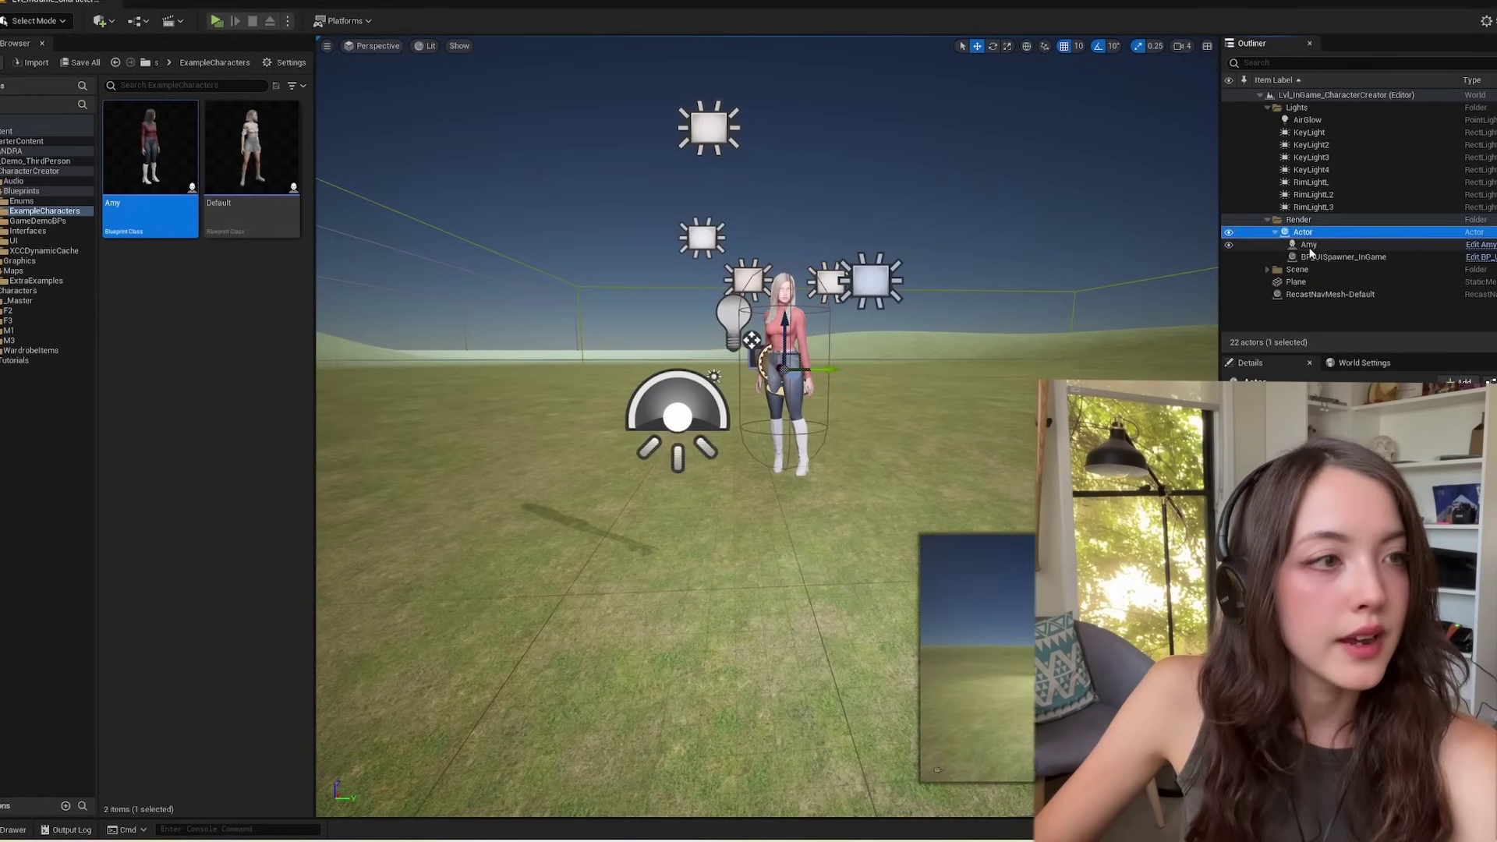
pyautogui.keyDown('shift'); pyautogui.click(1326, 120); pyautogui.keyUp('shift')
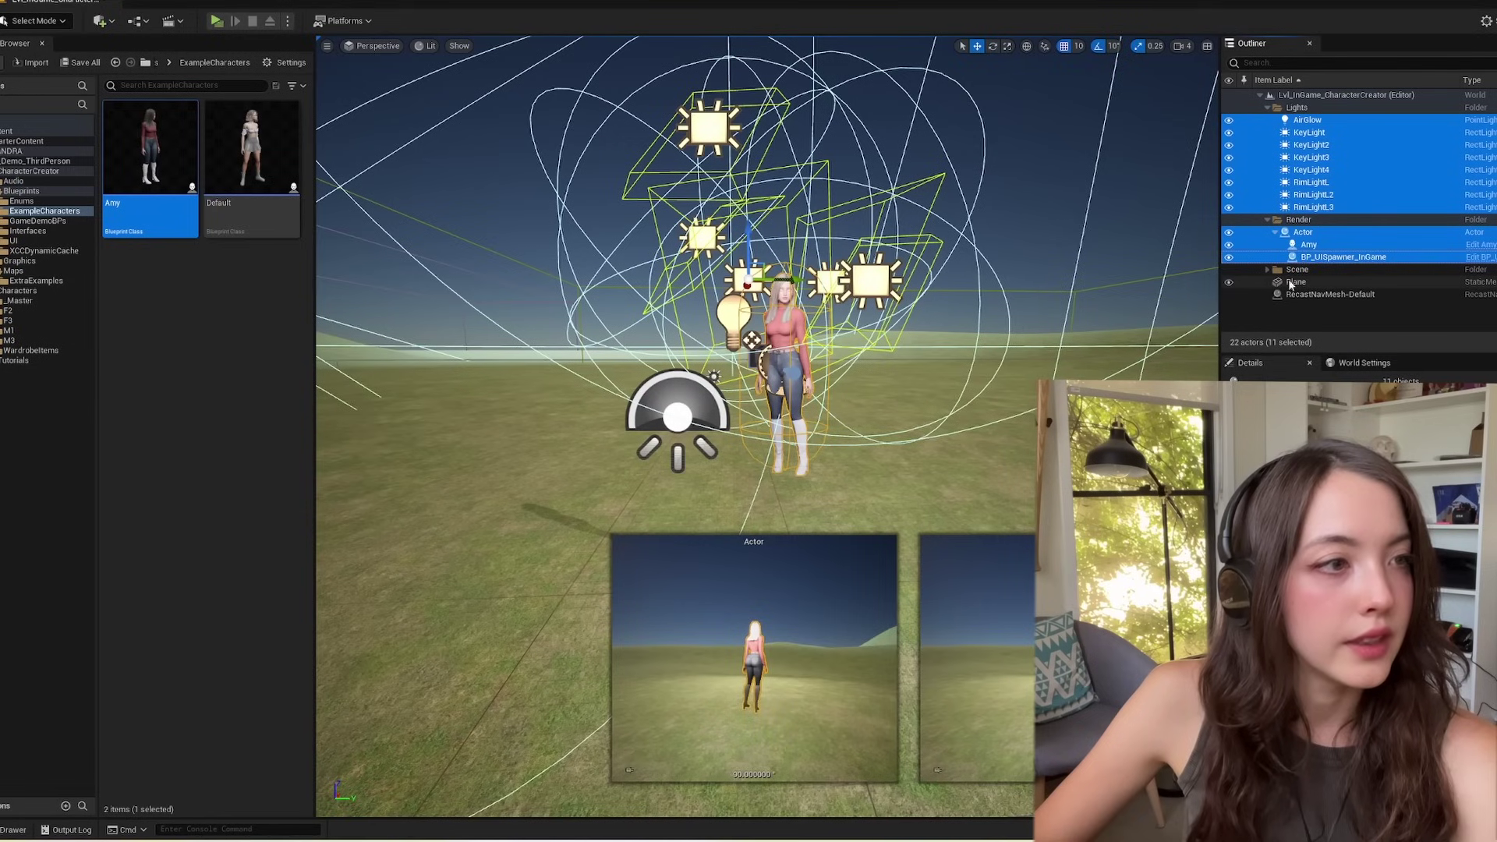
pyautogui.keyDown('shift'); pyautogui.click(1330, 294); pyautogui.keyUp('shift')
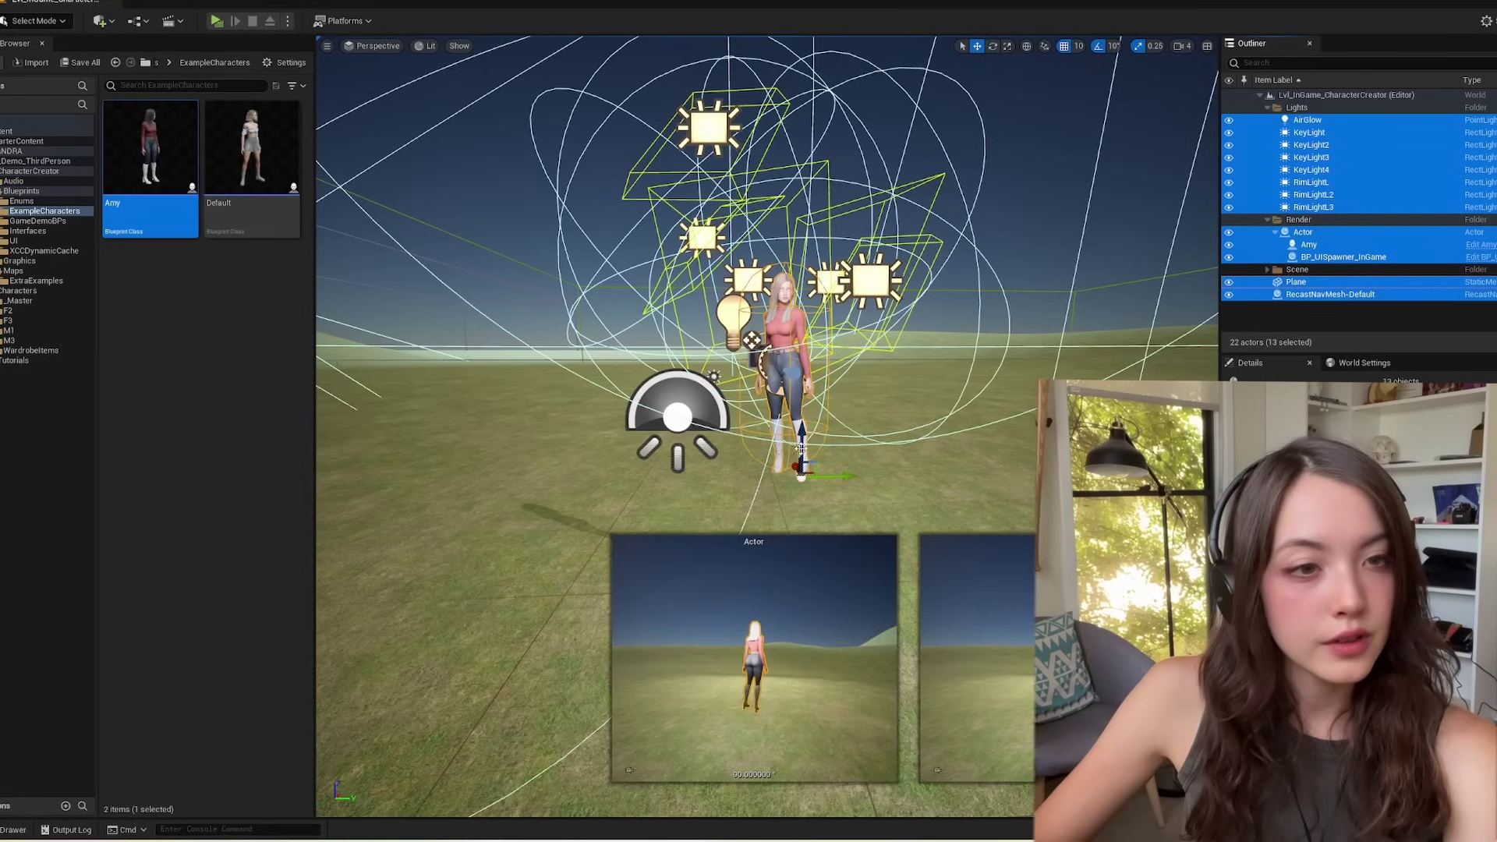
pyautogui.moveTo(802, 446); pyautogui.dragTo(803, 499)
# Examine up close how the character stands on the landscape and how the lights fall on her
pyautogui.scroll(-3, 866, 451)
pyautogui.moveTo(868, 422); pyautogui.dragTo(869, 476, button='middle')
pyautogui.scroll(8, 869, 422)
pyautogui.click(869, 422)
pyautogui.moveTo(778, 272); pyautogui.dragTo(788, 234, button='middle')
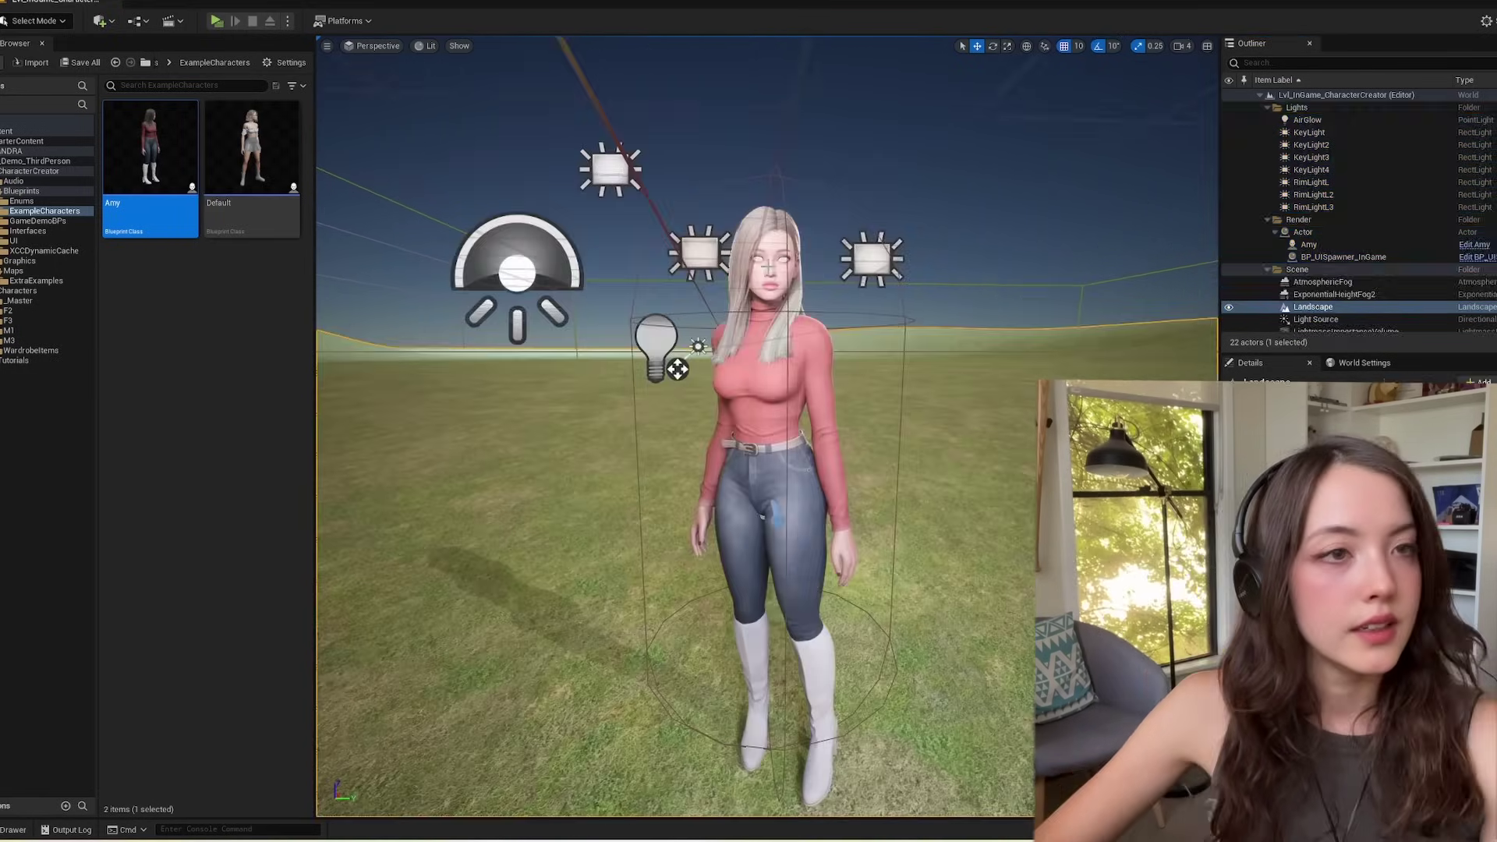
pyautogui.scroll(4, 778, 271)
pyautogui.scroll(-4, 778, 272)
pyautogui.moveTo(775, 344); pyautogui.dragTo(789, 310, button='middle')
pyautogui.scroll(6, 775, 344)
pyautogui.scroll(-4, 775, 344)
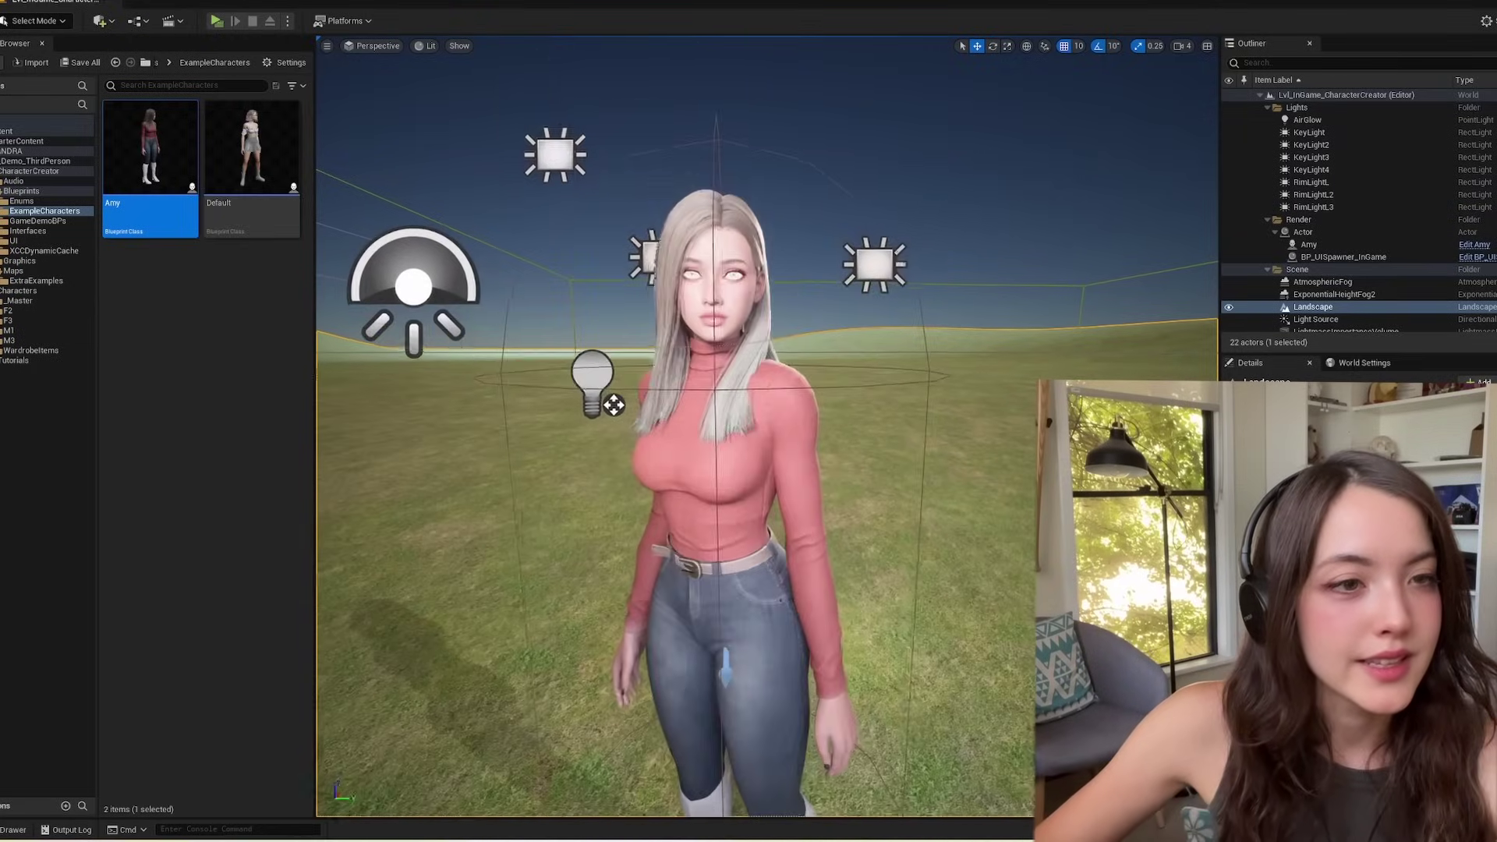
pyautogui.scroll(-1, 766, 426)
pyautogui.moveTo(767, 426); pyautogui.dragTo(783, 396, button='middle')
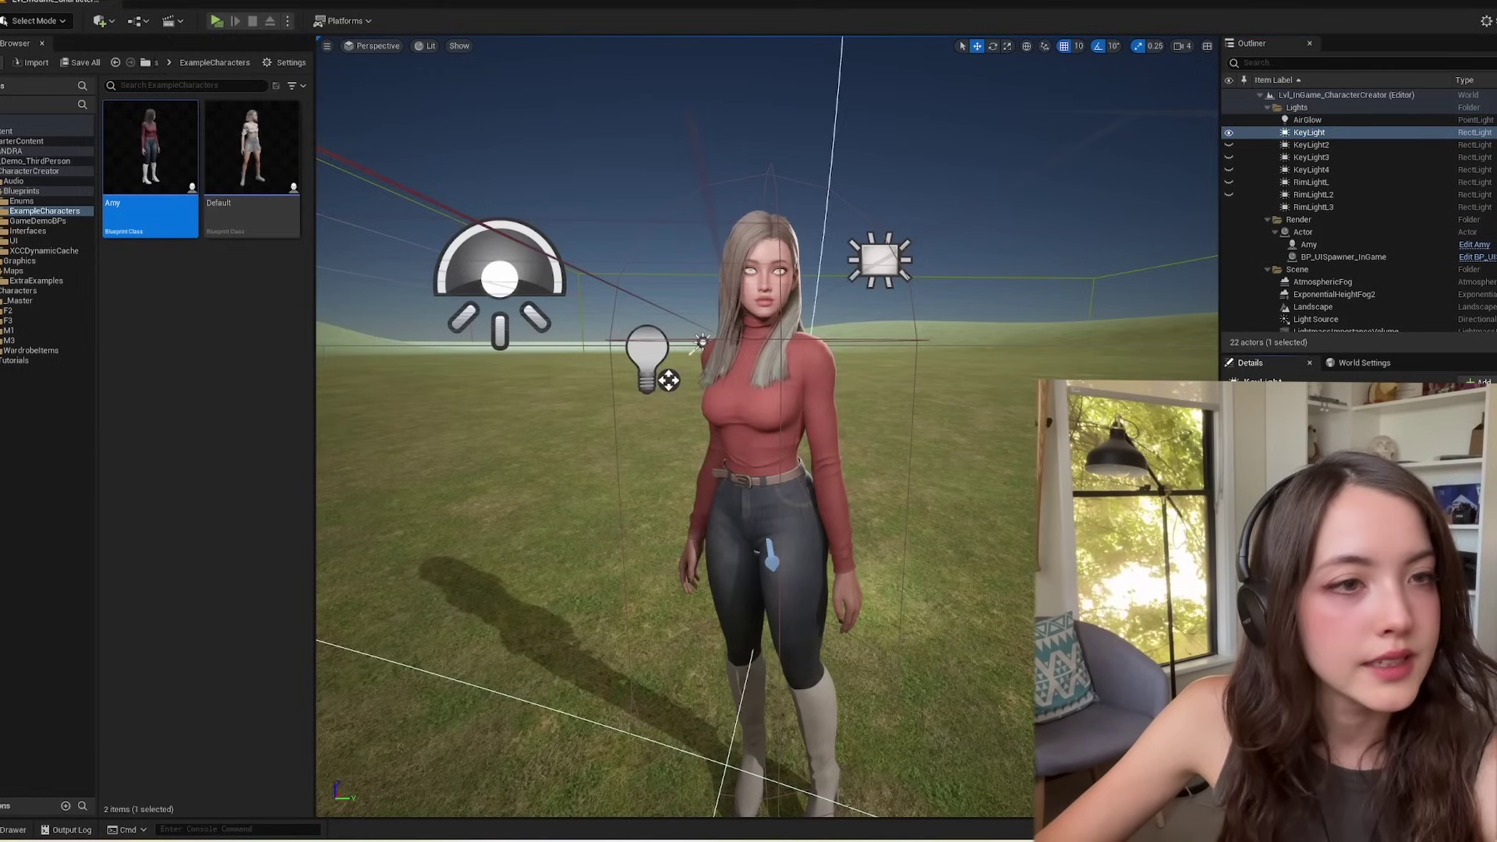
# Toggle the visibility of the Scene folder's Light Source to compare its effect on the character
pyautogui.scroll(-3, 1354, 217)
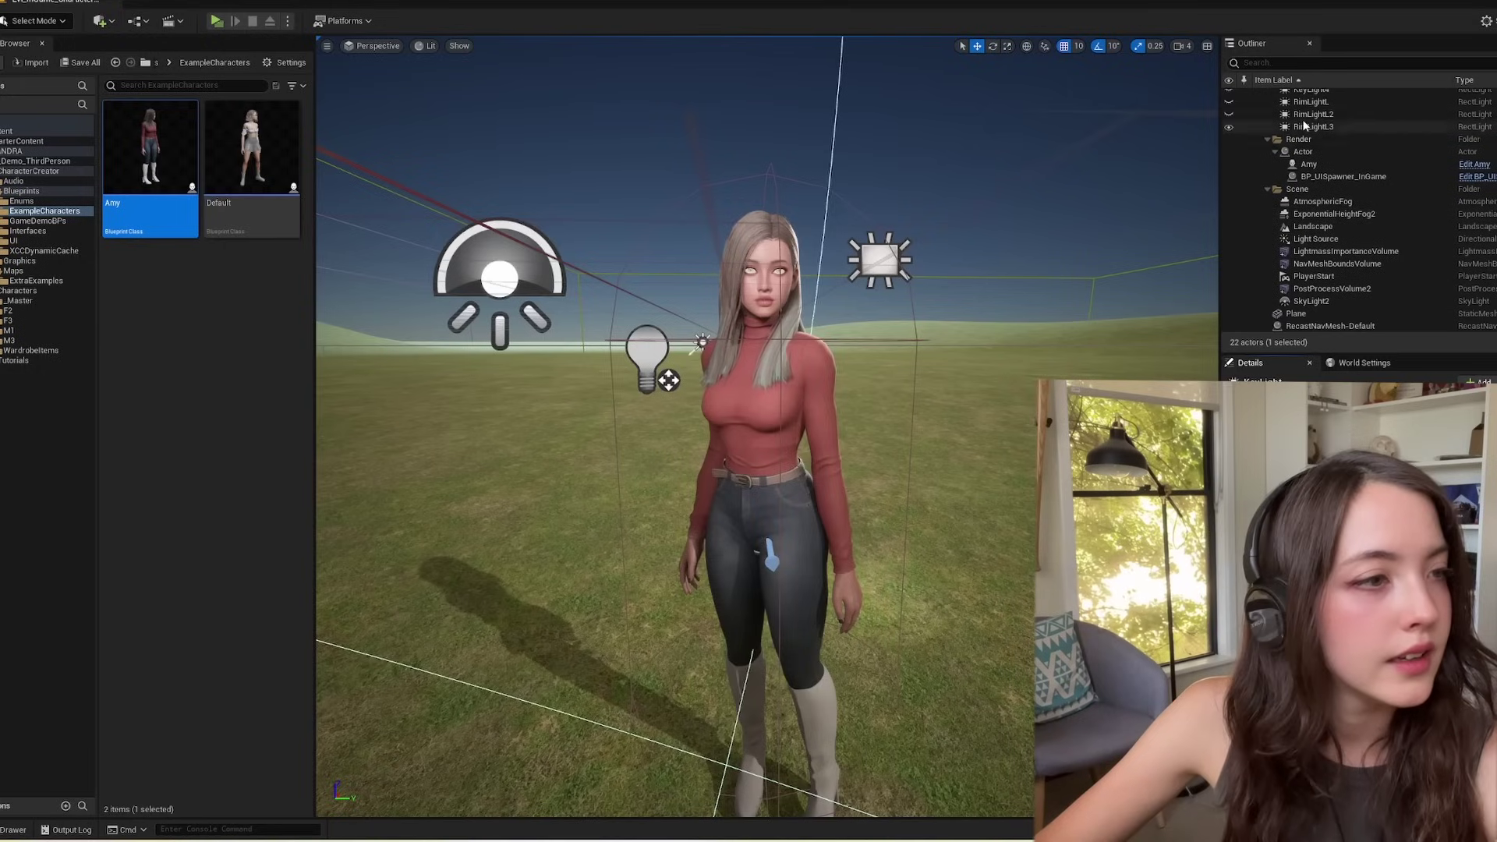
pyautogui.scroll(3, 1304, 125)
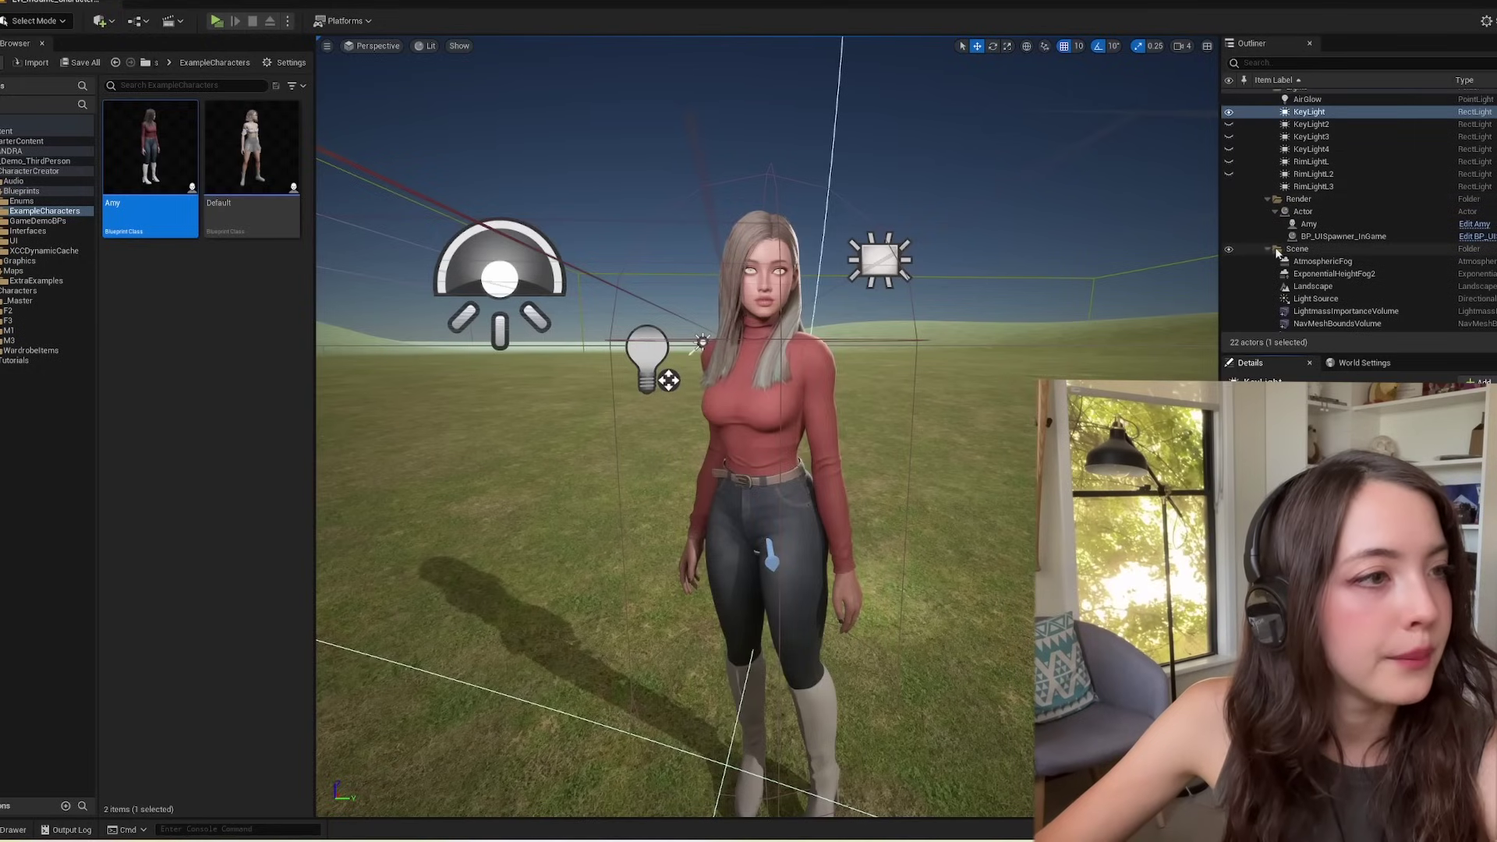
pyautogui.scroll(-3, 1271, 246)
pyautogui.click(1248, 239)
pyautogui.click(1231, 239)
pyautogui.click(1230, 239)
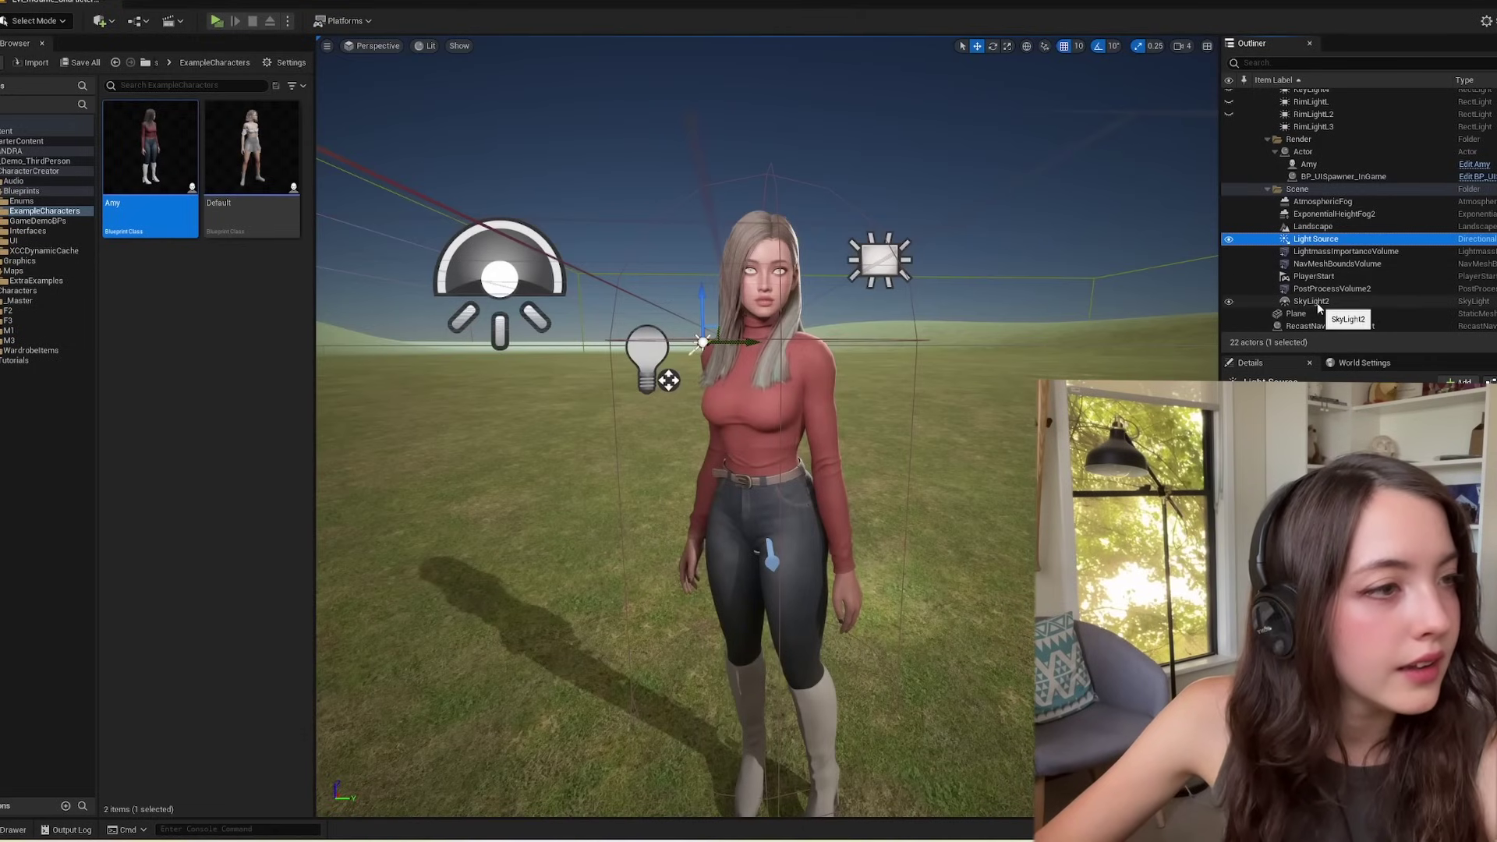
# Toggle the visibility of KeyLight, KeyLight2 and KeyLight3 to compare how each one lights the character
pyautogui.scroll(3, 1279, 168)
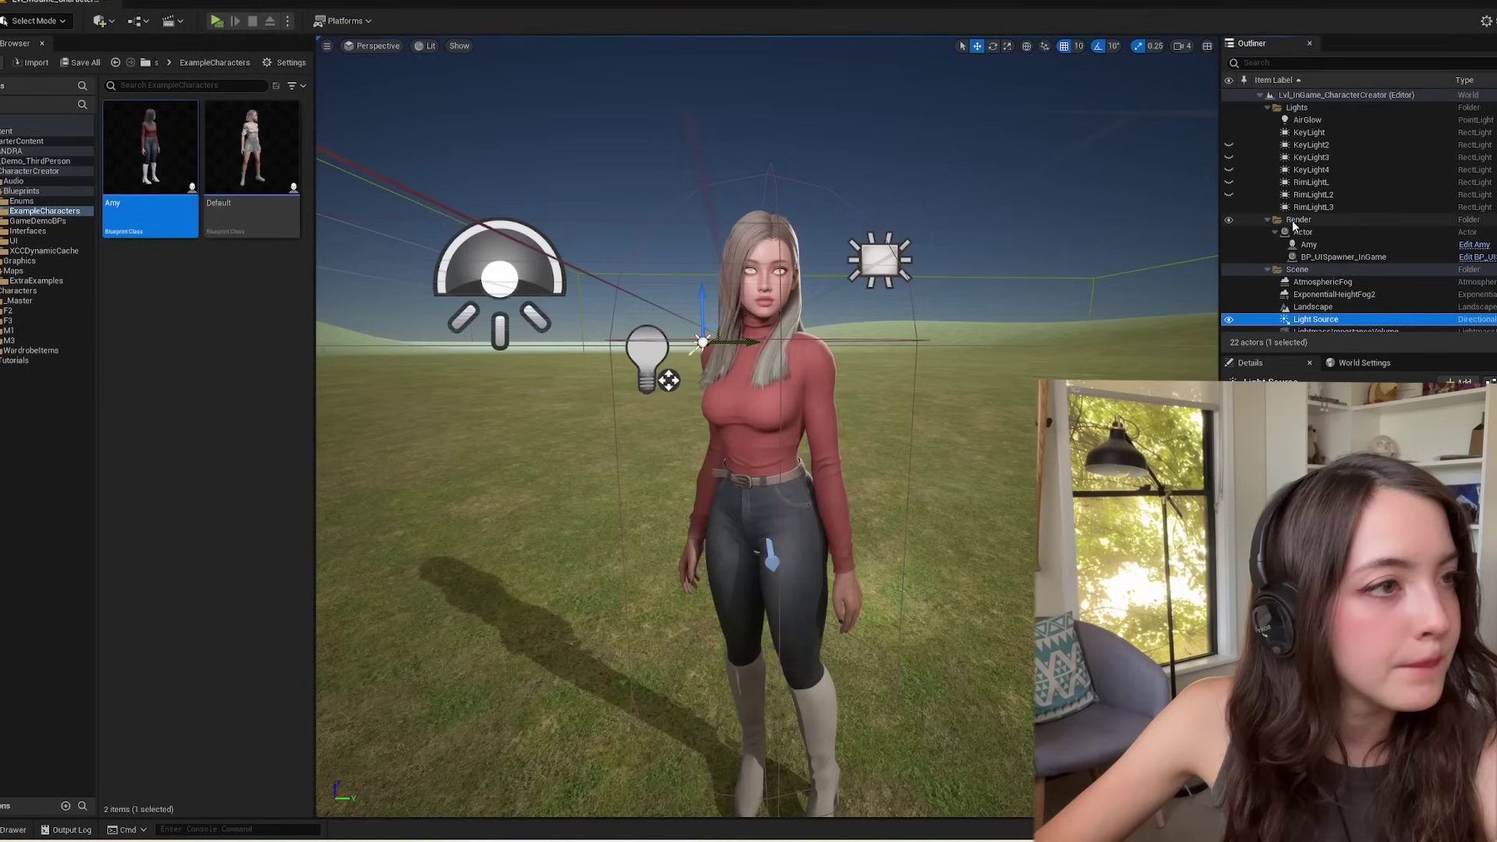
pyautogui.click(1240, 134)
pyautogui.click(1230, 133)
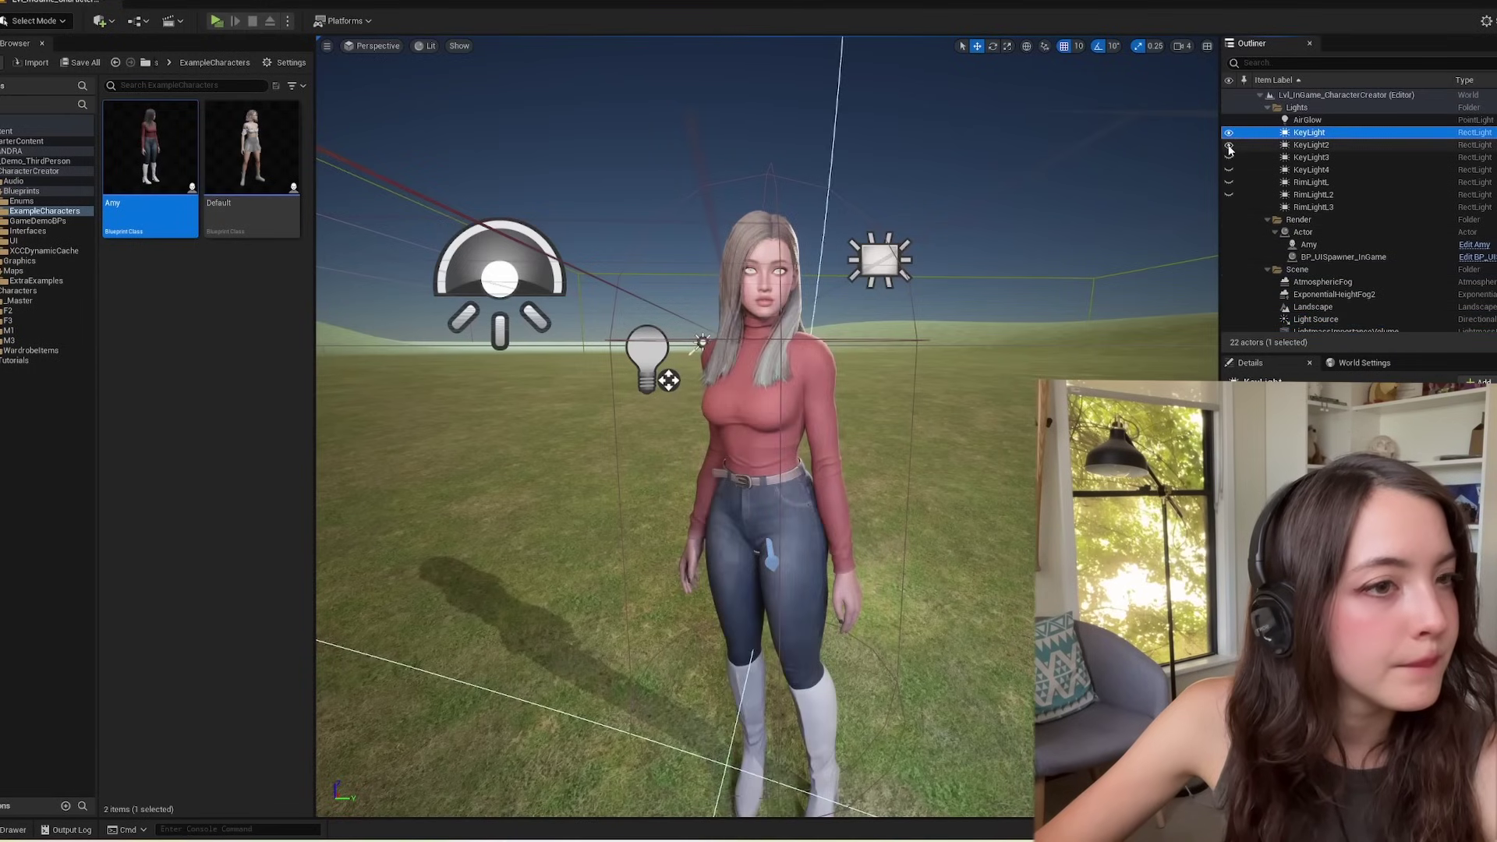
pyautogui.click(1230, 146)
pyautogui.click(1229, 145)
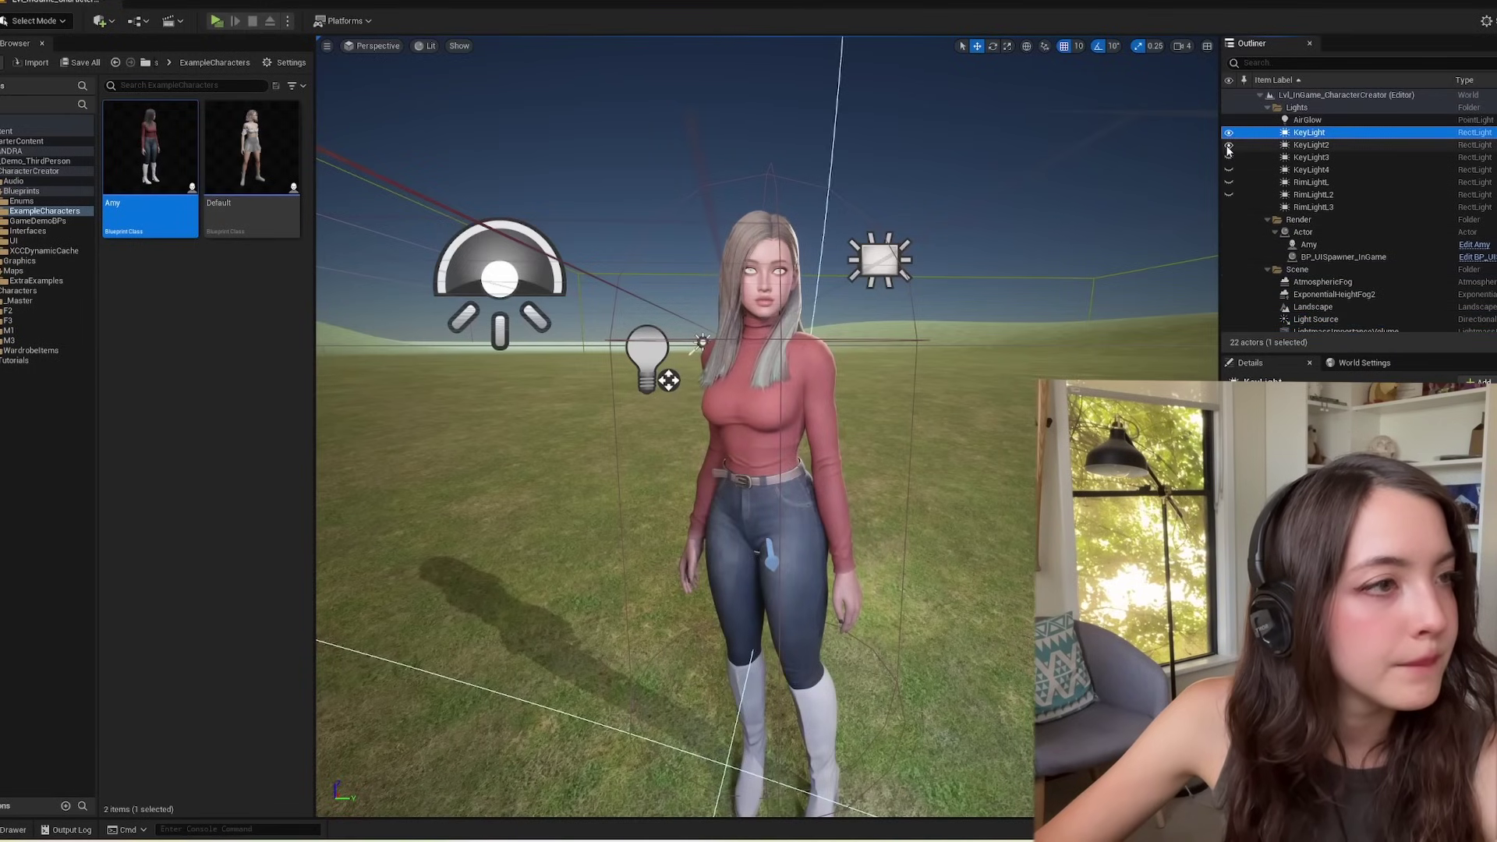
pyautogui.click(1230, 157)
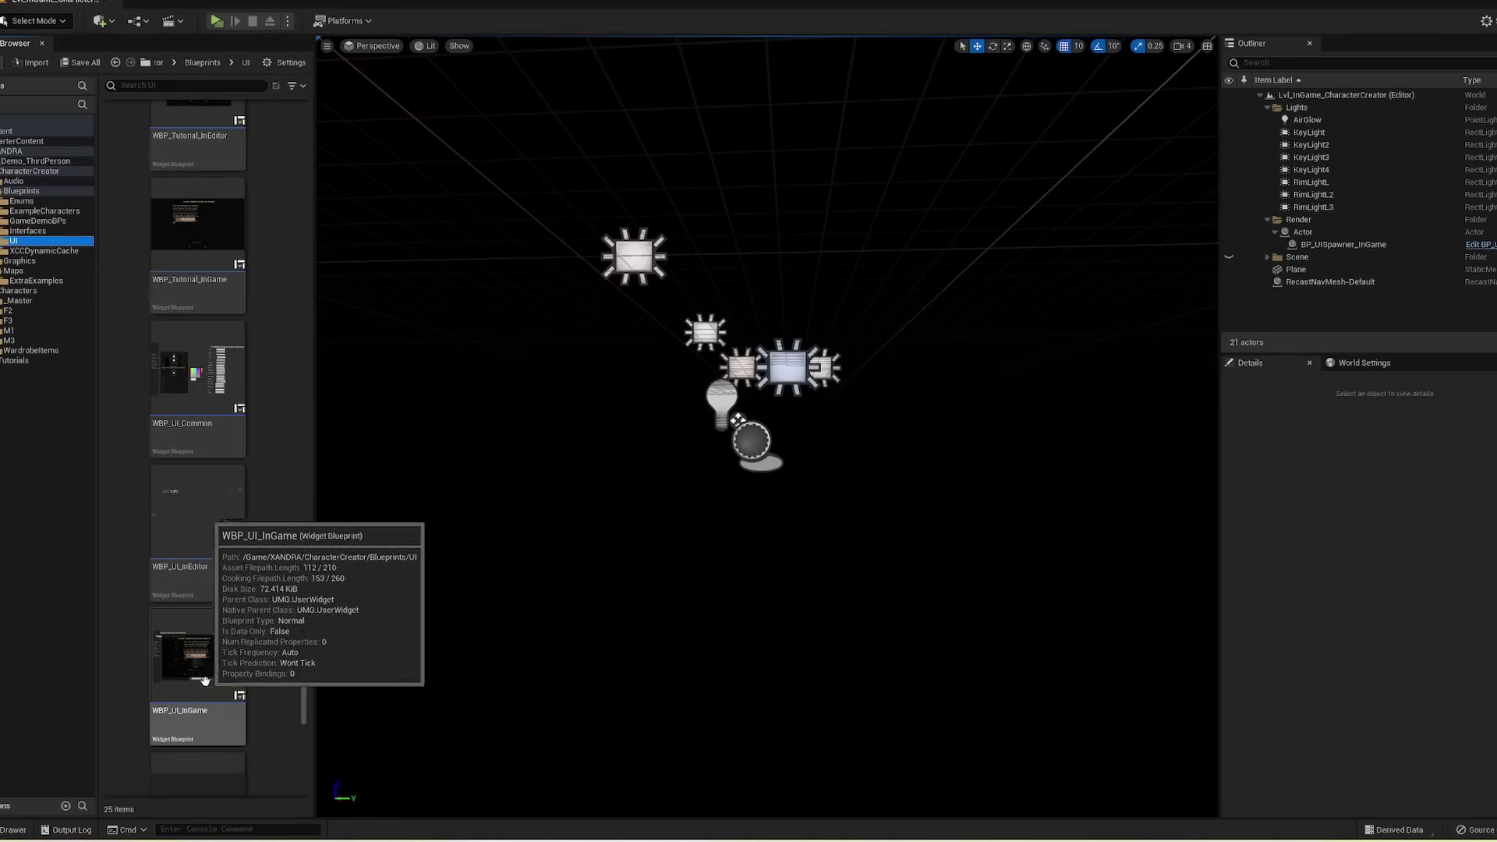
# Open the WBP_UI_InGame widget blueprint from the UI folder and hide its WBP_InGameCC_Tutorial widget in the designer
pyautogui.doubleClick(207, 687)
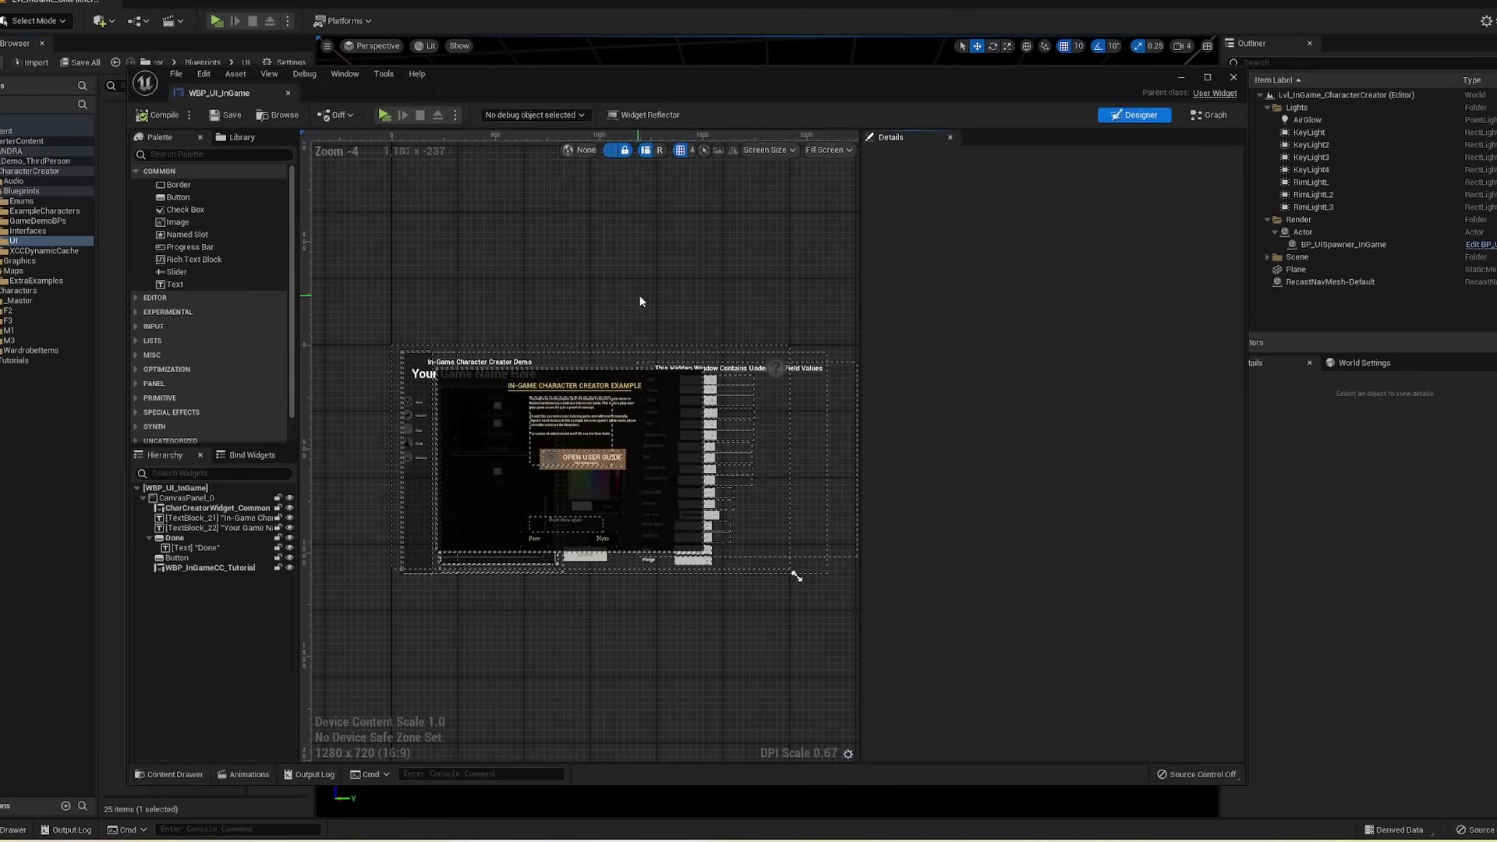
pyautogui.scroll(4, 641, 343)
pyautogui.scroll(-3, 552, 358)
pyautogui.moveTo(441, 364); pyautogui.dragTo(551, 371, button='right')
pyautogui.scroll(1, 552, 371)
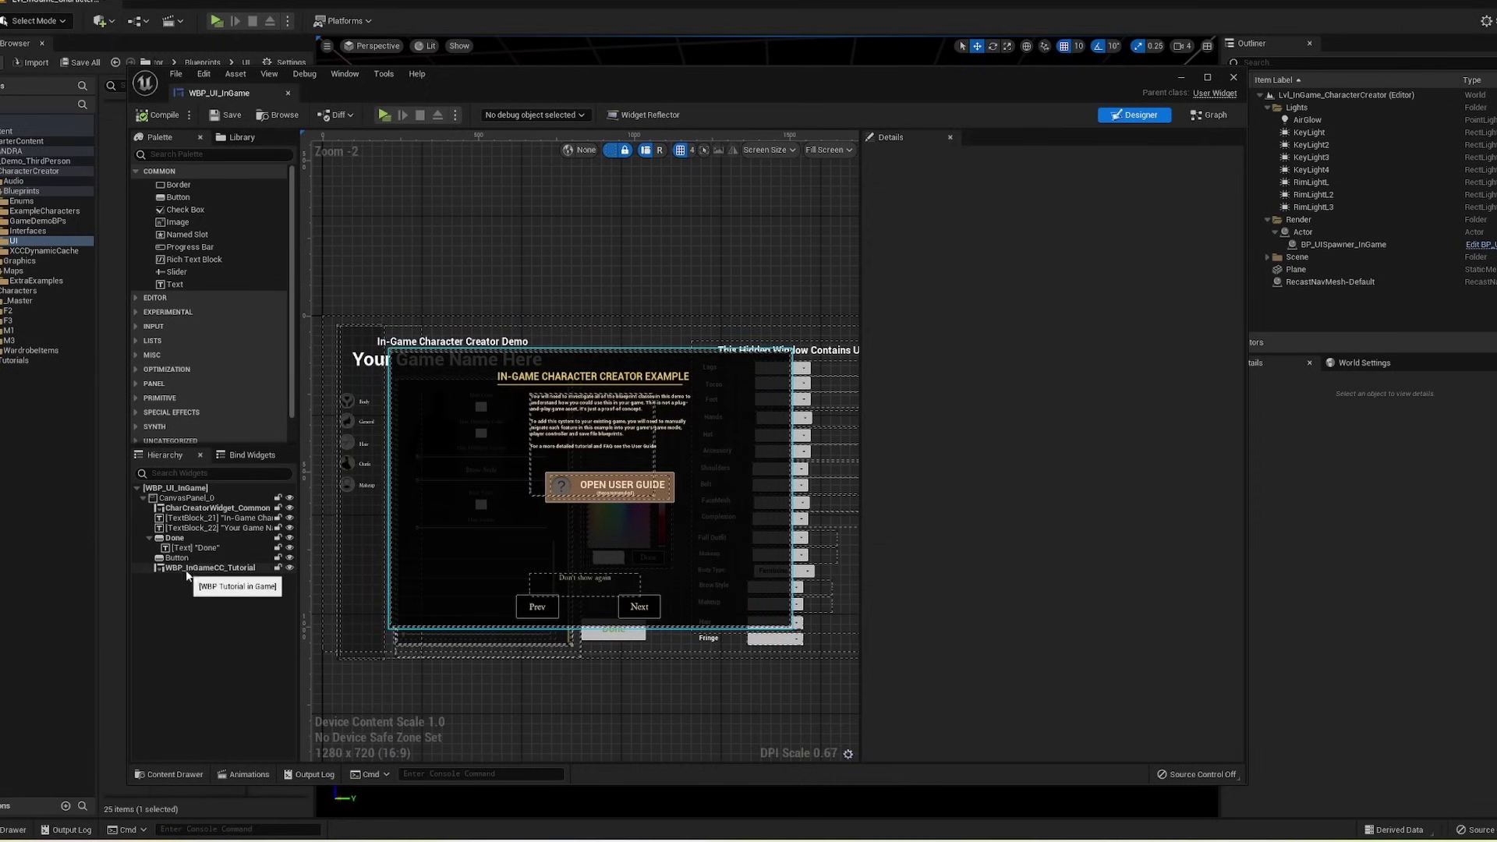
pyautogui.click(180, 569)
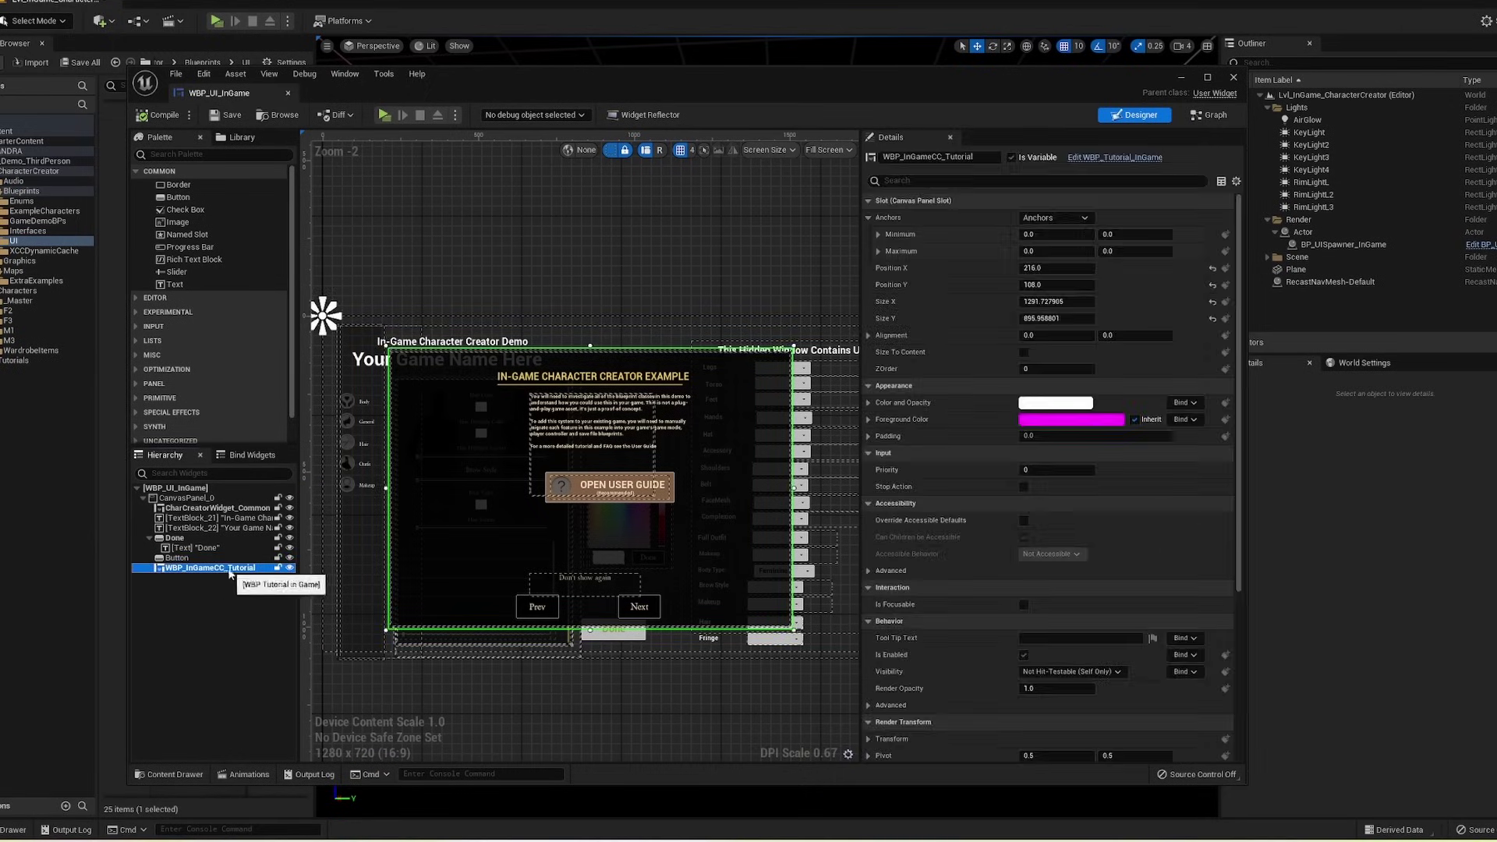
pyautogui.click(289, 568)
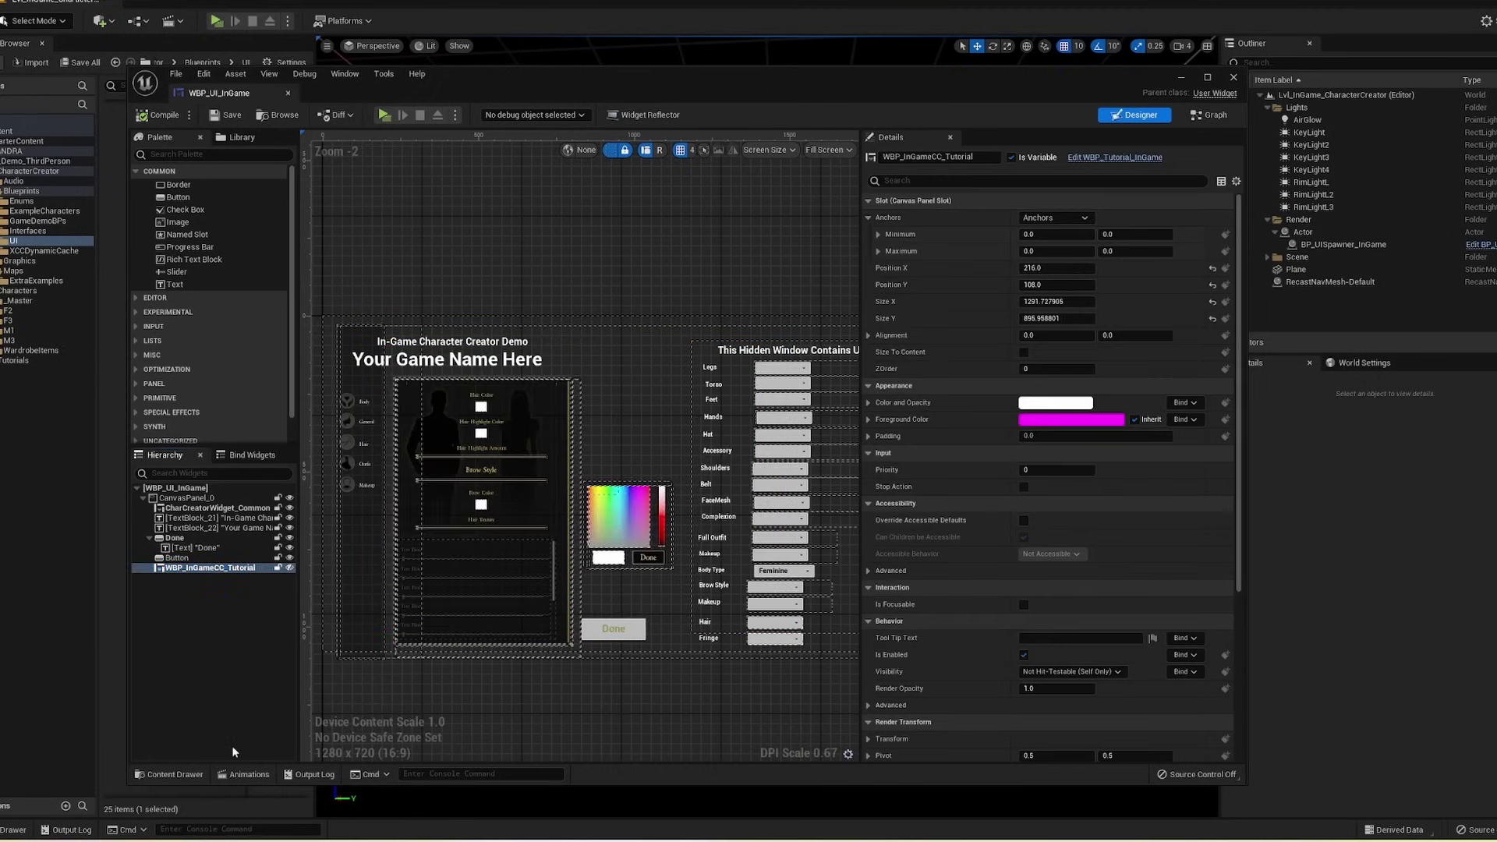
# Change the "Your Game Name Here" title text to "Epic RPG"
pyautogui.click(546, 362)
pyautogui.scroll(4, 473, 227)
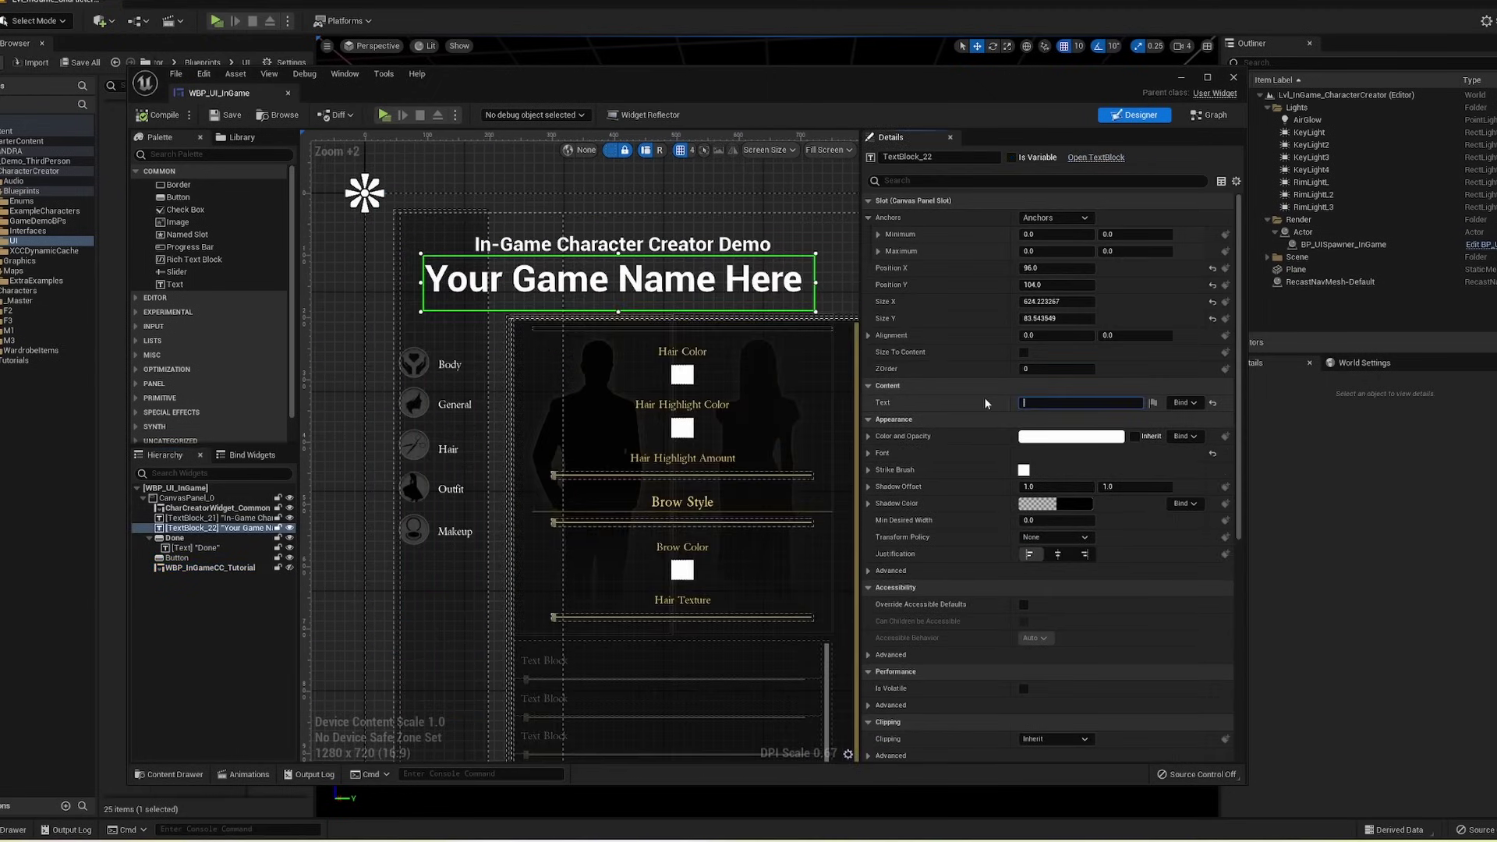
pyautogui.write('Epic RPG')
pyautogui.press('Return')
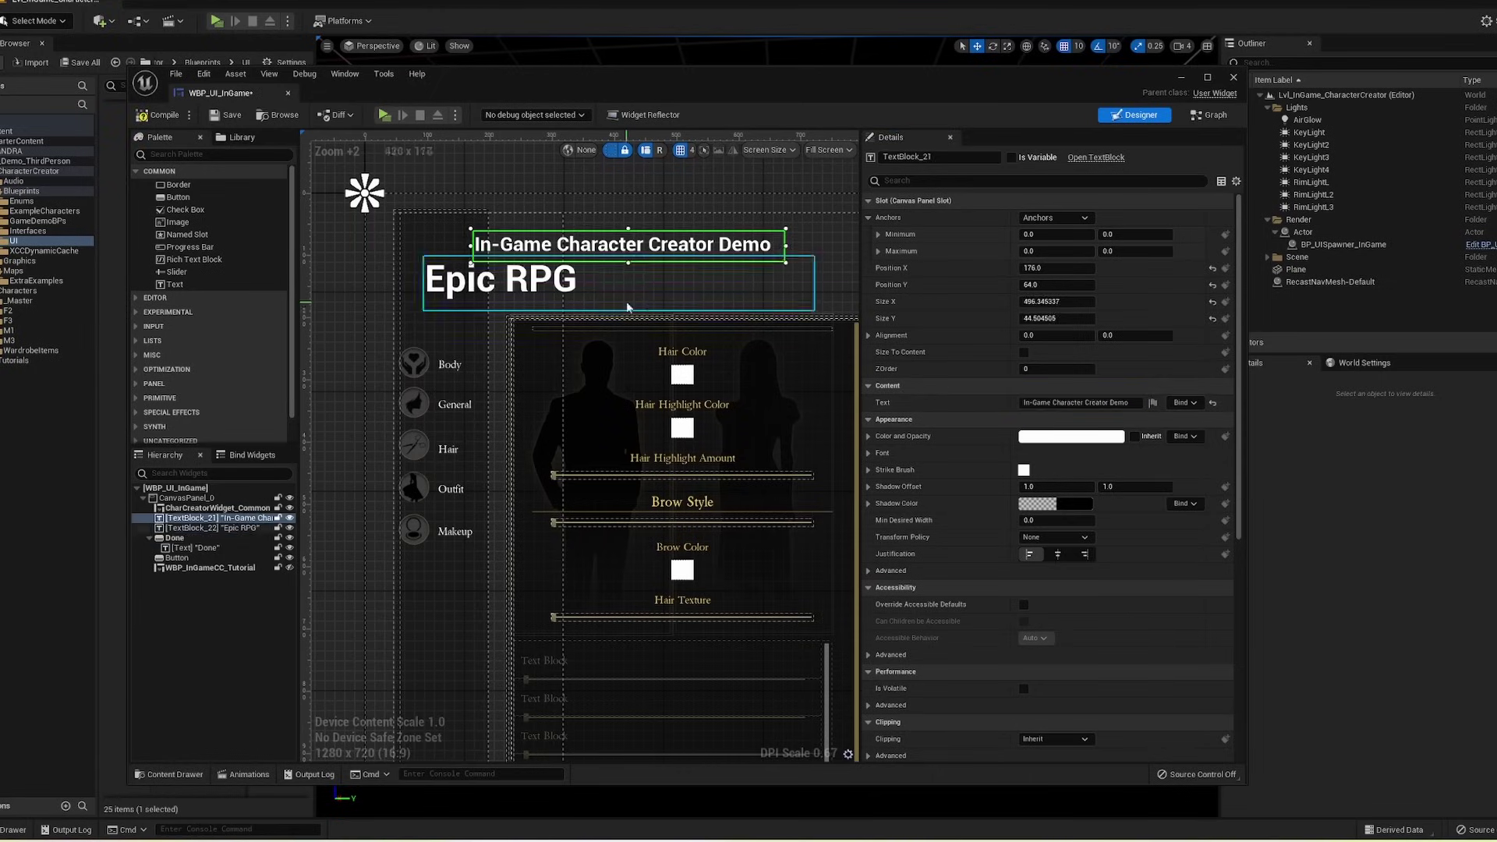
# Centre-justify the heading text and adjust the width of its box to centre it over the menu panel
pyautogui.click(1057, 554)
pyautogui.moveTo(678, 294); pyautogui.dragTo(749, 294)
pyautogui.scroll(-2, 731, 435)
pyautogui.scroll(1, 729, 432)
pyautogui.moveTo(728, 431); pyautogui.dragTo(606, 419, button='right')
pyautogui.moveTo(412, 301); pyautogui.dragTo(416, 301)
pyautogui.moveTo(731, 299); pyautogui.dragTo(725, 299)
pyautogui.moveTo(722, 354)
pyautogui.mouseDown(button='right')
pyautogui.moveTo(722, 341)
pyautogui.moveTo(716, 358)
pyautogui.mouseUp(button='right')
# Move the "In-Game Character Creator Demo" subtitle below the "Epic RPG" title and shift the title slightly upward
pyautogui.moveTo(506, 271); pyautogui.dragTo(553, 319)
pyautogui.moveTo(582, 305)
pyautogui.mouseDown()
pyautogui.moveTo(582, 287)
pyautogui.moveTo(581, 308)
pyautogui.mouseUp()
pyautogui.moveTo(582, 284); pyautogui.dragTo(582, 275)
pyautogui.click(809, 328)
# Shorten the subtitle text to "In-Game Character Creator" and check both headings in the designer
pyautogui.click(671, 309)
pyautogui.doubleClick(1116, 402)
pyautogui.press('BackSpace')
pyautogui.click(646, 308)
pyautogui.click(561, 308)
pyautogui.click(565, 275)
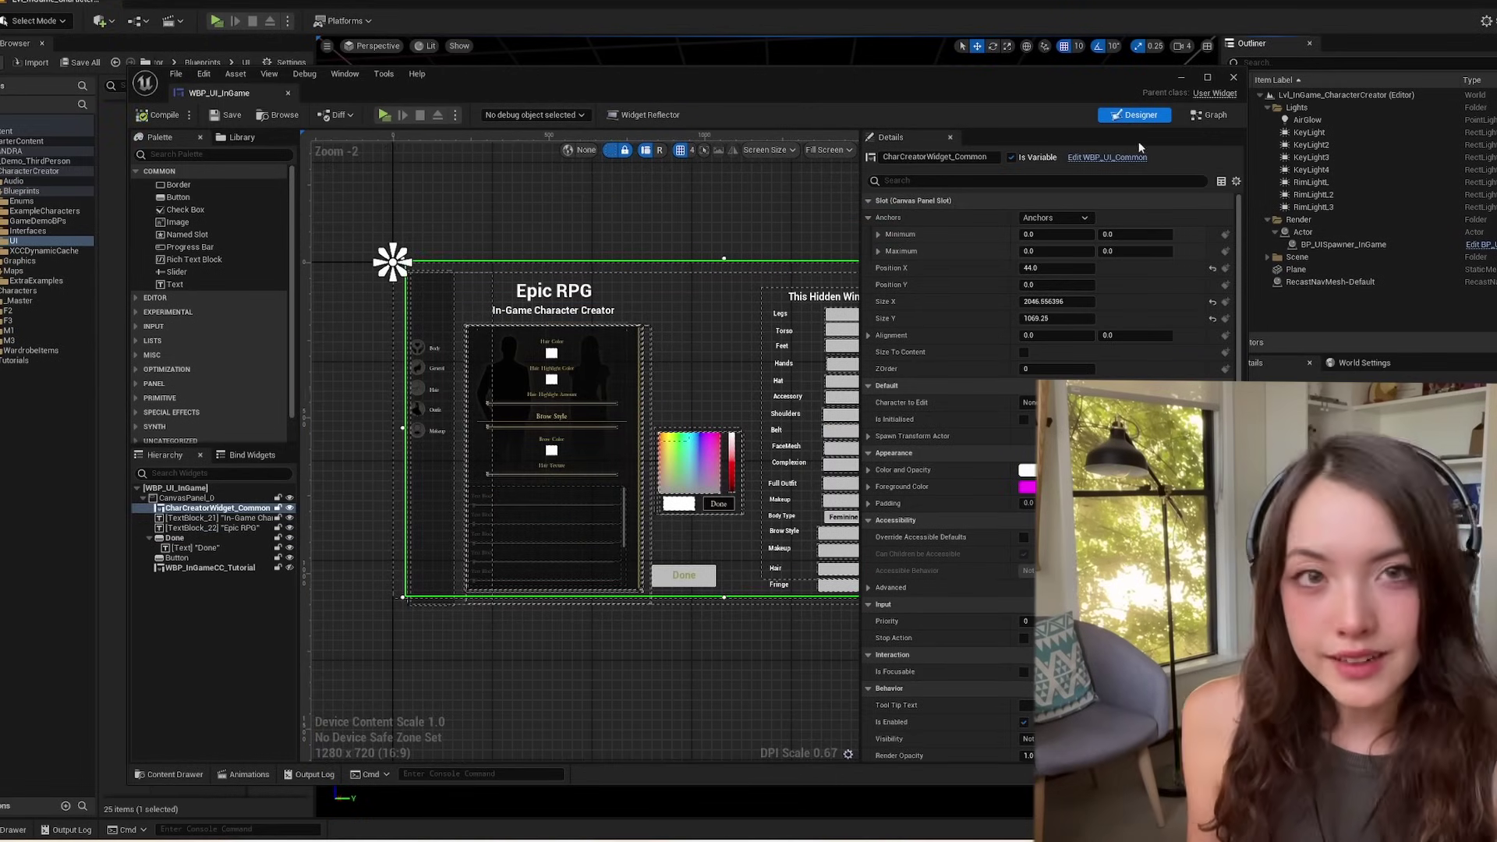
# Close the WBP_UI_InGame widget blueprint and open WBP_UI_Common to view its hair menu up close
pyautogui.click(1232, 78)
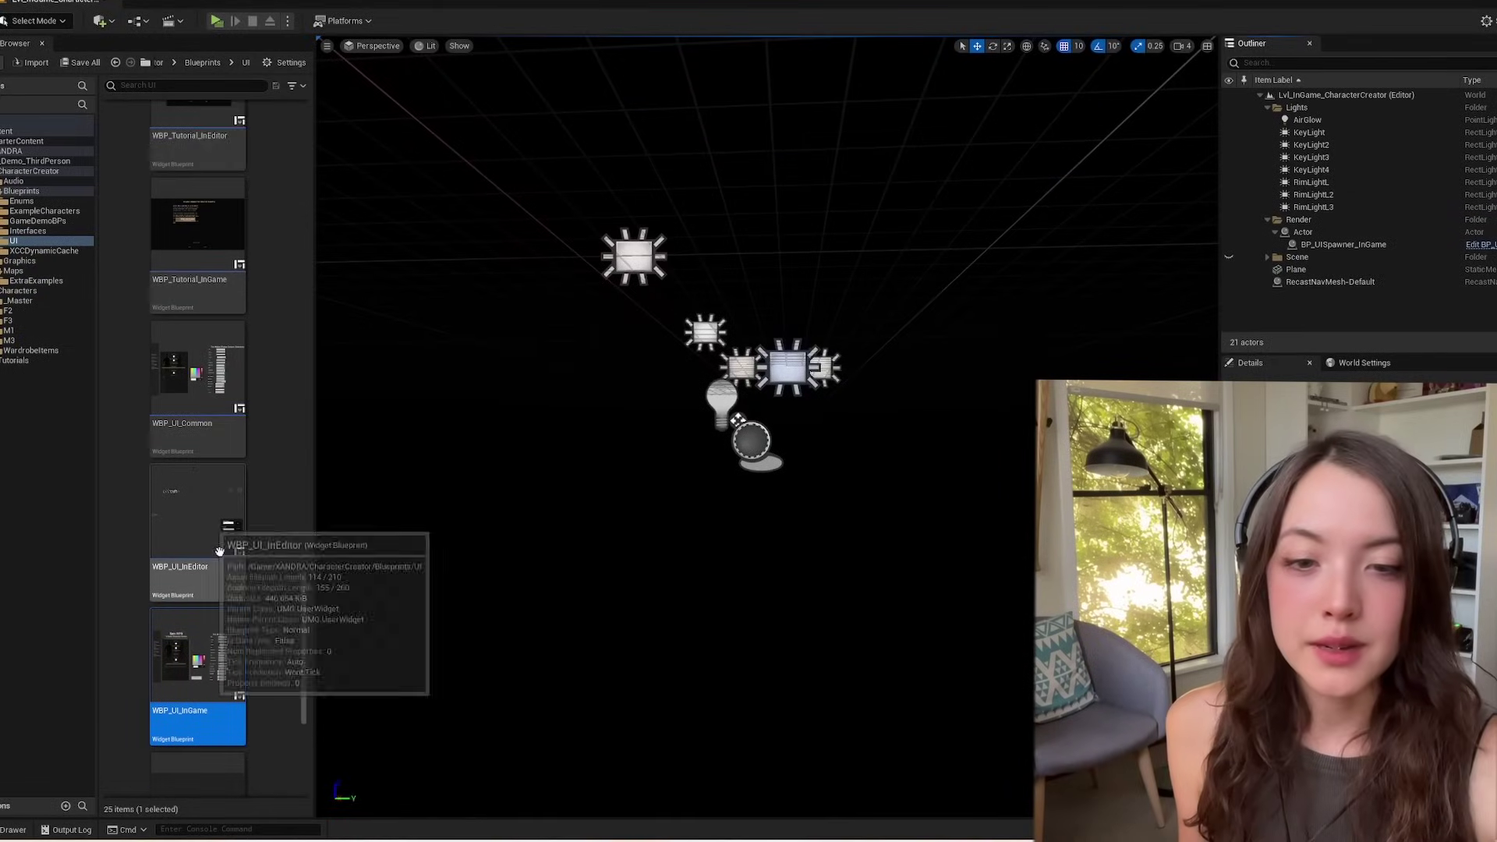
pyautogui.click(179, 363)
pyautogui.doubleClick(179, 363)
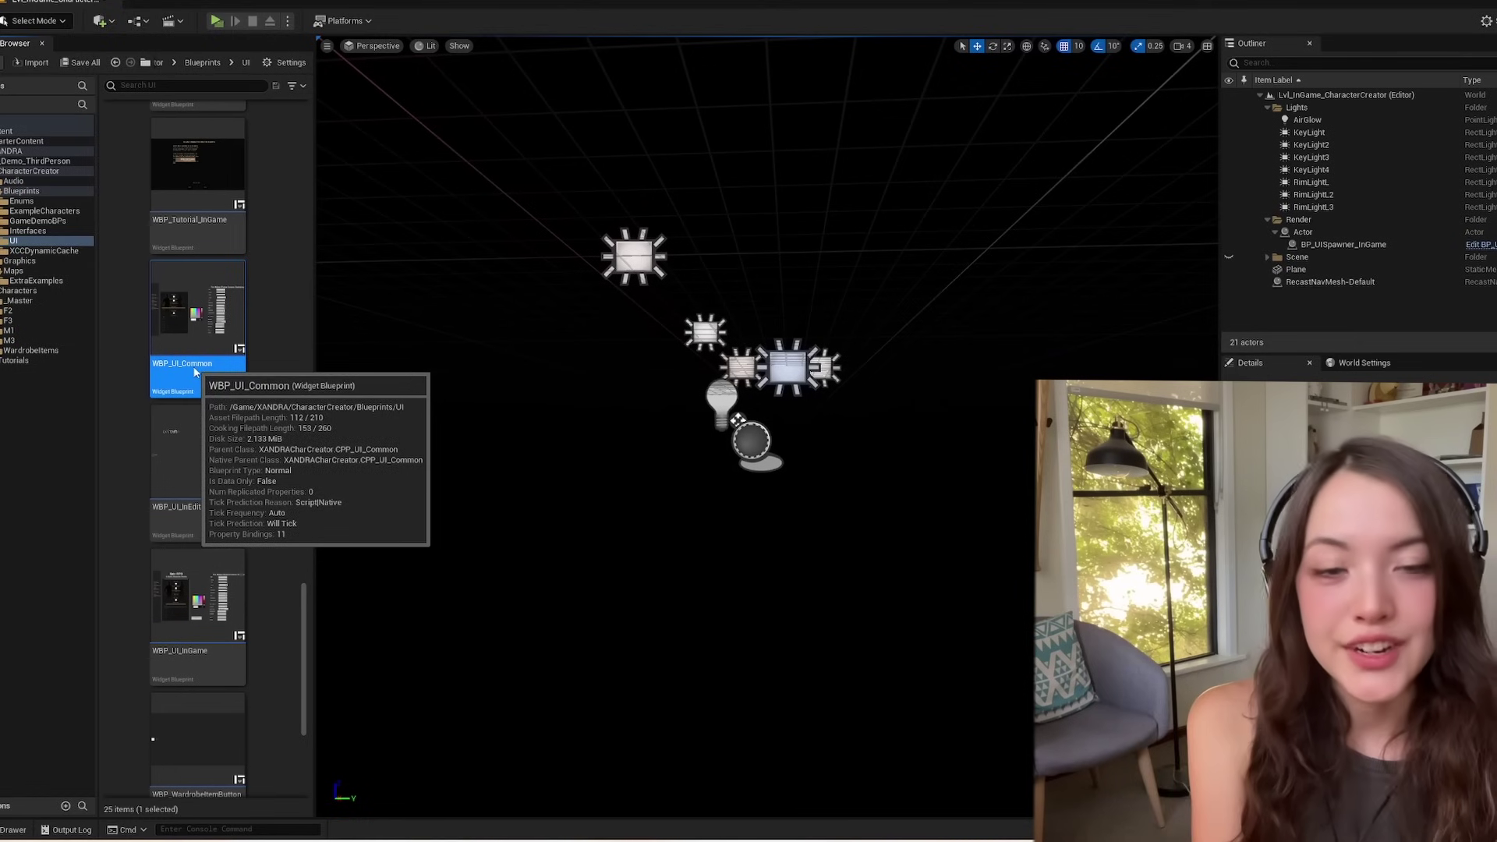
pyautogui.scroll(5, 453, 496)
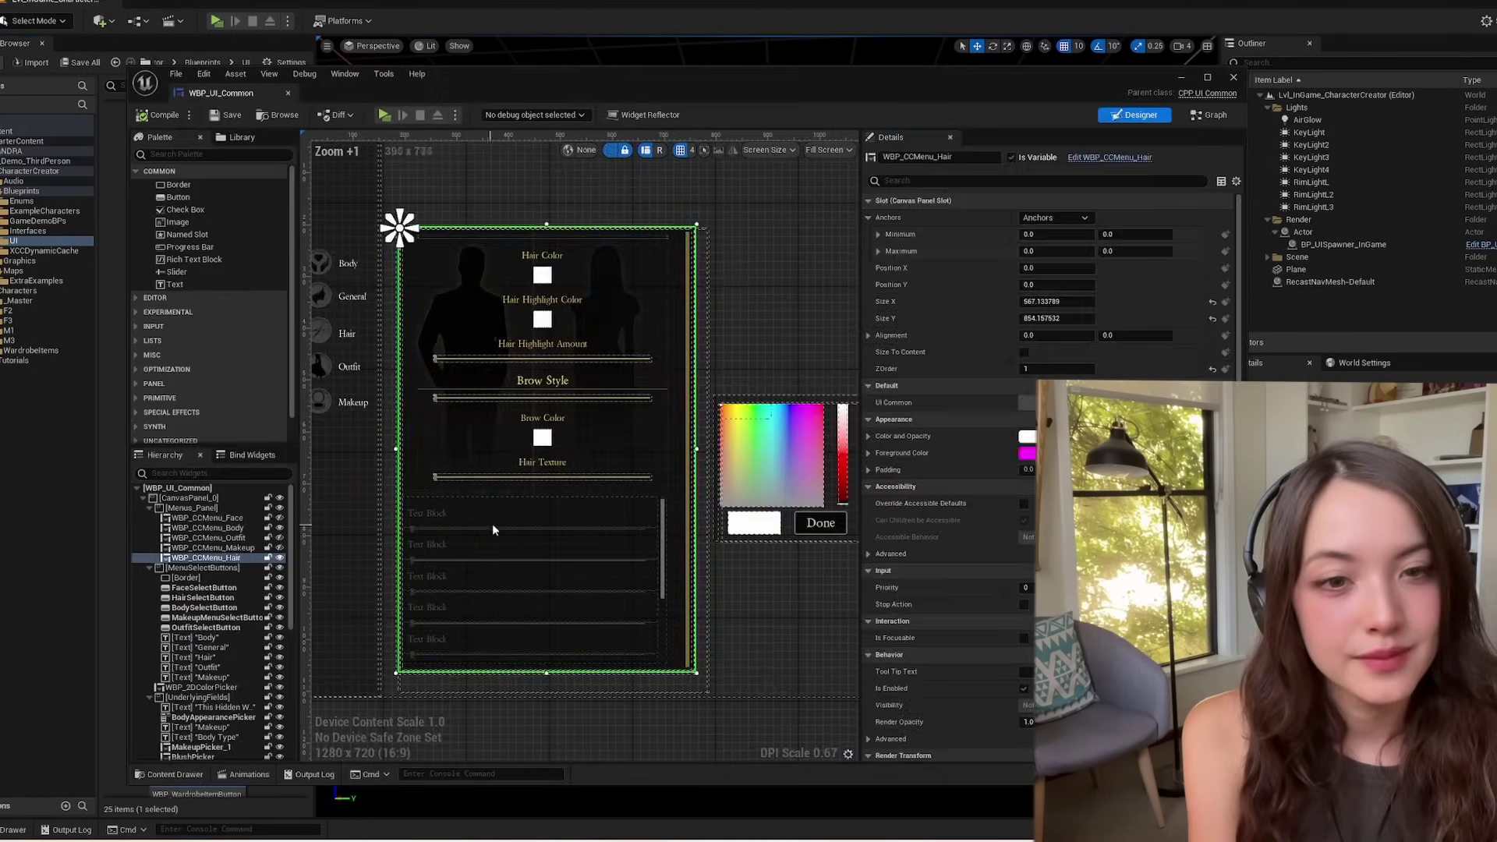